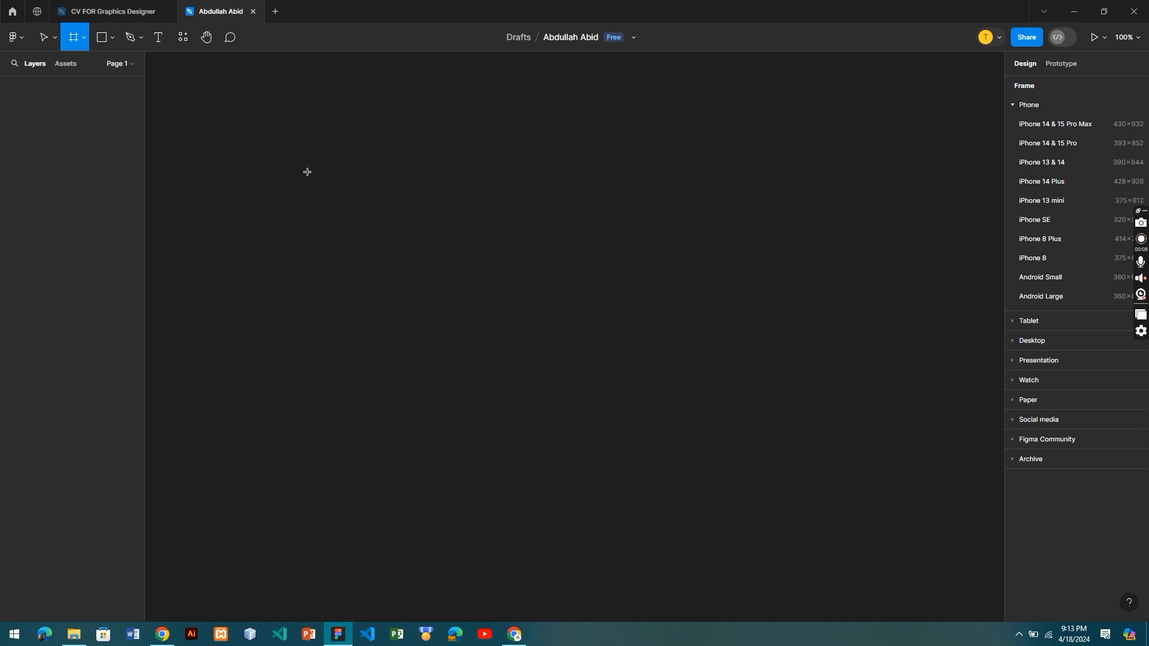
Discard the freehand frame and add an iPhone 14 & 15 Pro Max preset frame to the empty canvas
{"action": "left_click_drag", "start_coordinate": [307, 172], "coordinate": [465, 504]}
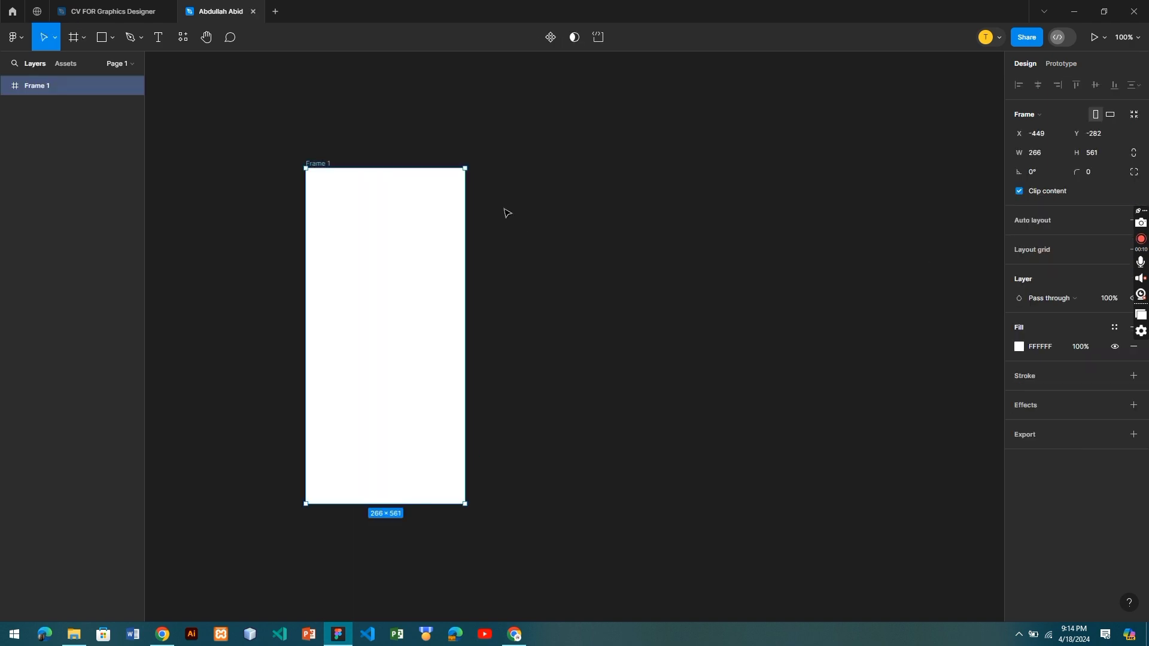
{"action": "key", "text": "Delete"}
{"action": "left_click", "coordinate": [82, 41]}
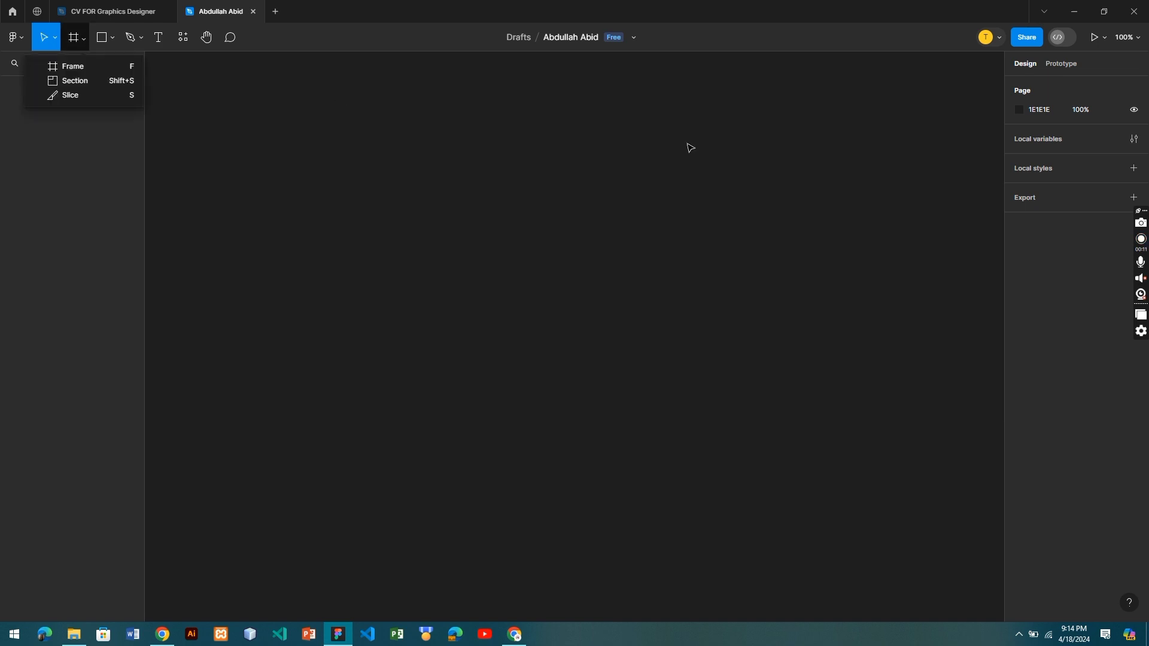
{"action": "left_click", "coordinate": [90, 65]}
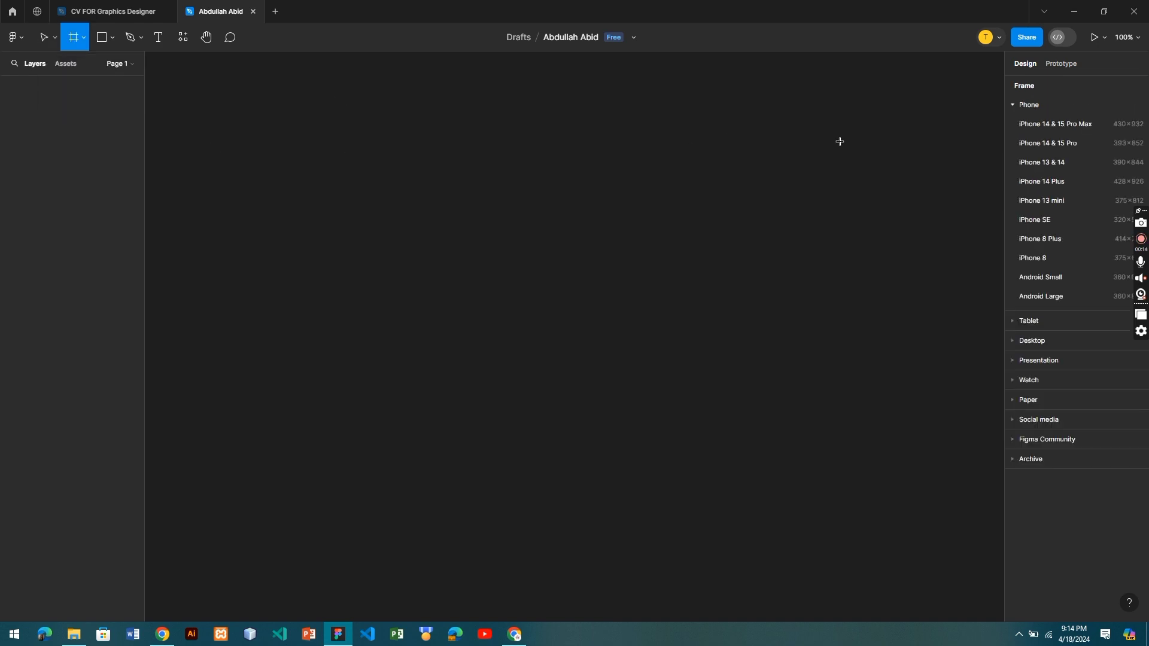
{"action": "left_click", "coordinate": [1072, 125]}
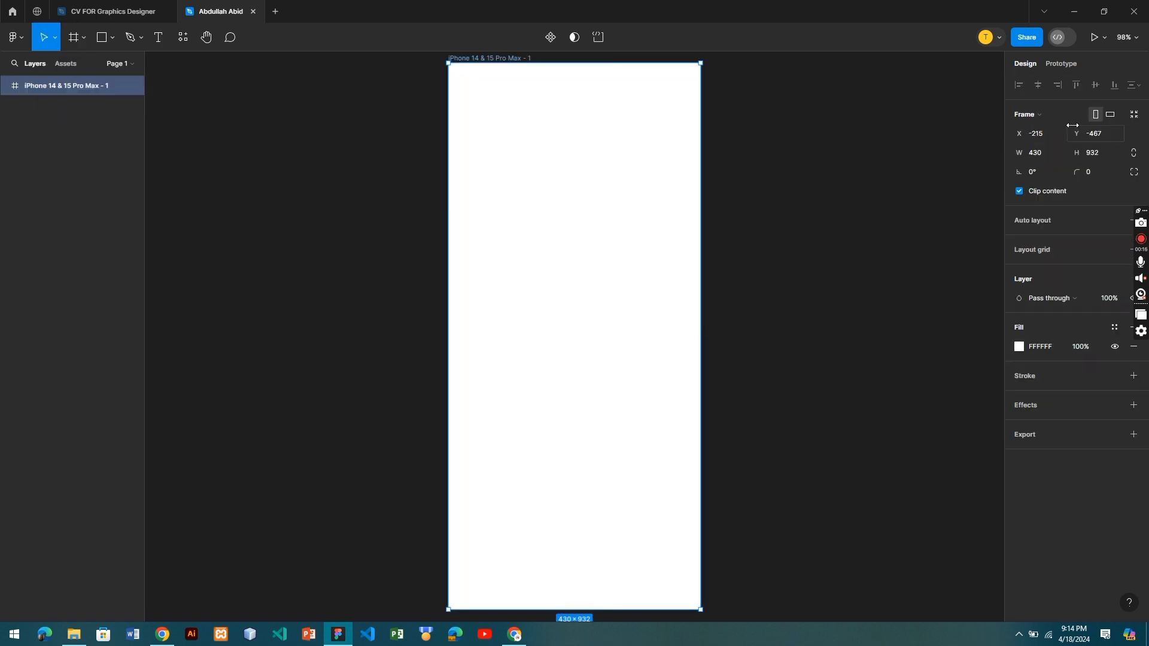
Move the phone frame to about X -369, Y -470 on the canvas
{"action": "scroll", "coordinate": [596, 190], "scroll_direction": "down", "scroll_amount": 5}
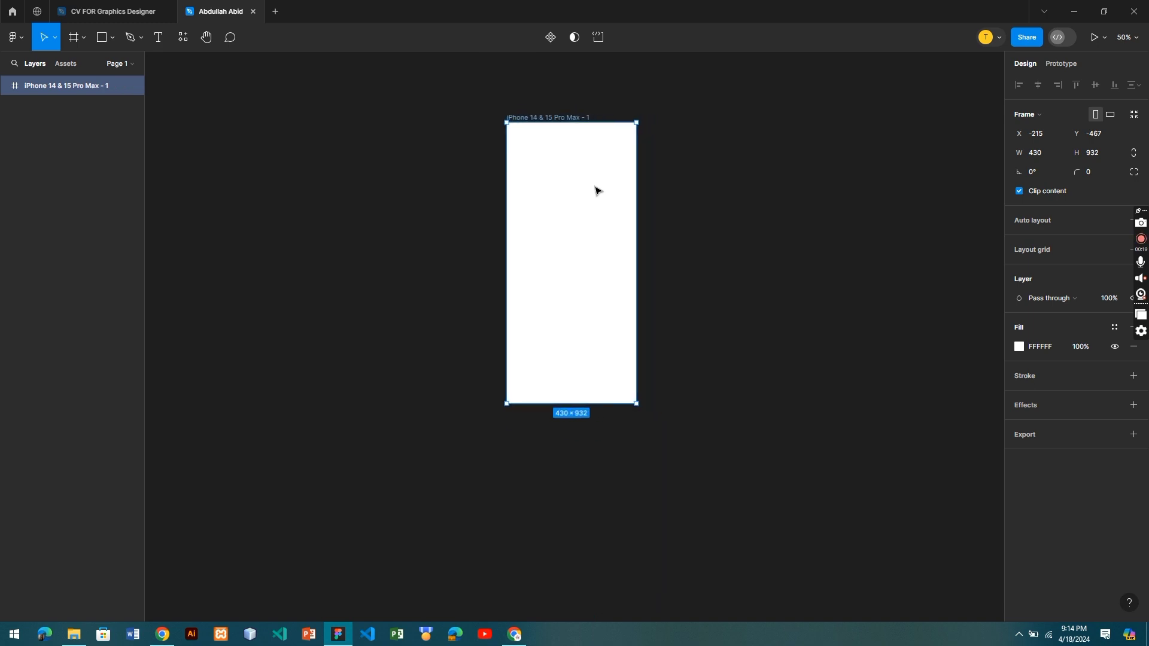
{"action": "scroll", "coordinate": [595, 190], "scroll_direction": "up", "scroll_amount": 1}
{"action": "scroll", "coordinate": [596, 190], "scroll_direction": "right", "scroll_amount": 5}
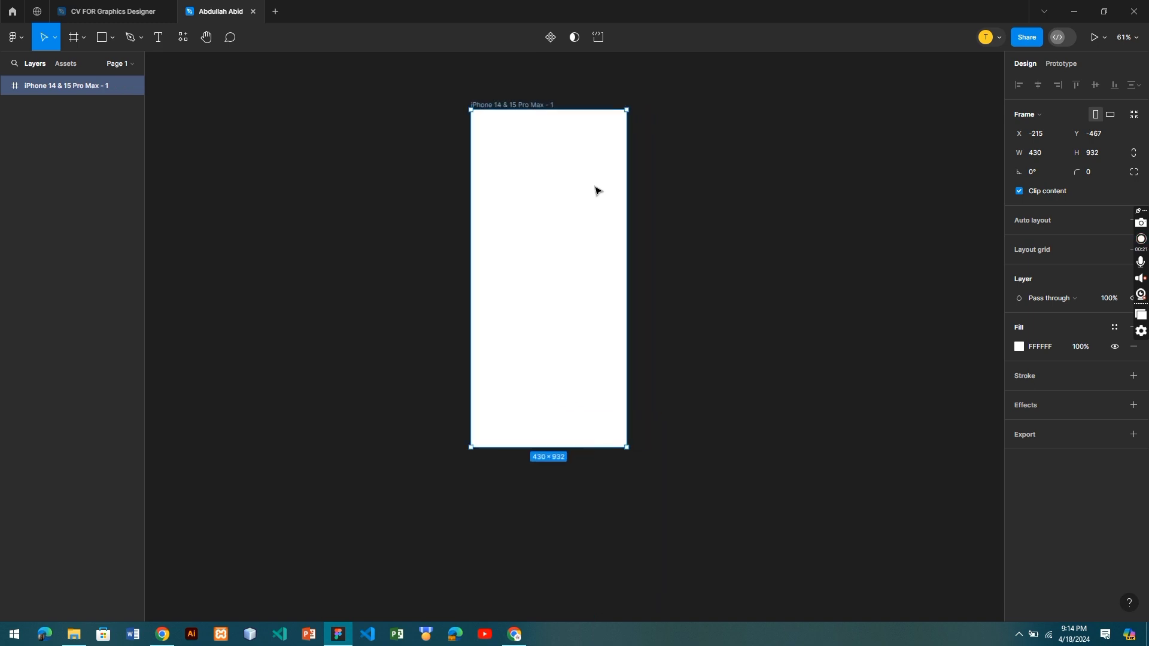
{"action": "scroll", "coordinate": [598, 190], "scroll_direction": "up", "scroll_amount": 1}
{"action": "scroll", "coordinate": [598, 190], "scroll_direction": "right", "scroll_amount": 2}
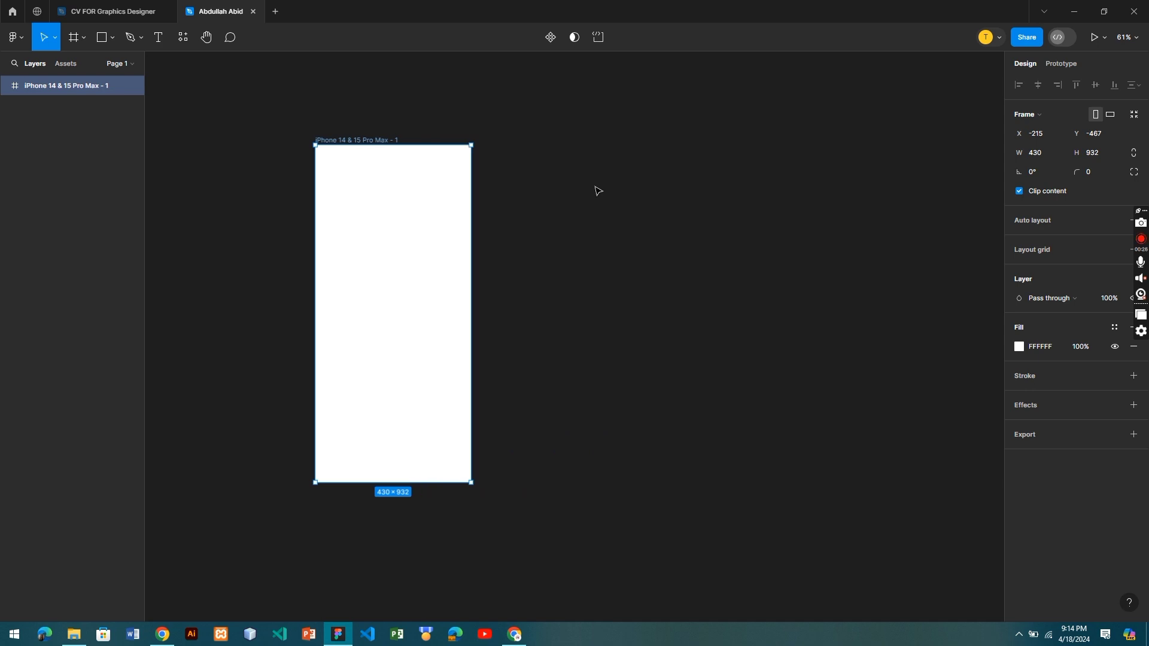
{"action": "left_click_drag", "start_coordinate": [336, 230], "coordinate": [328, 228]}
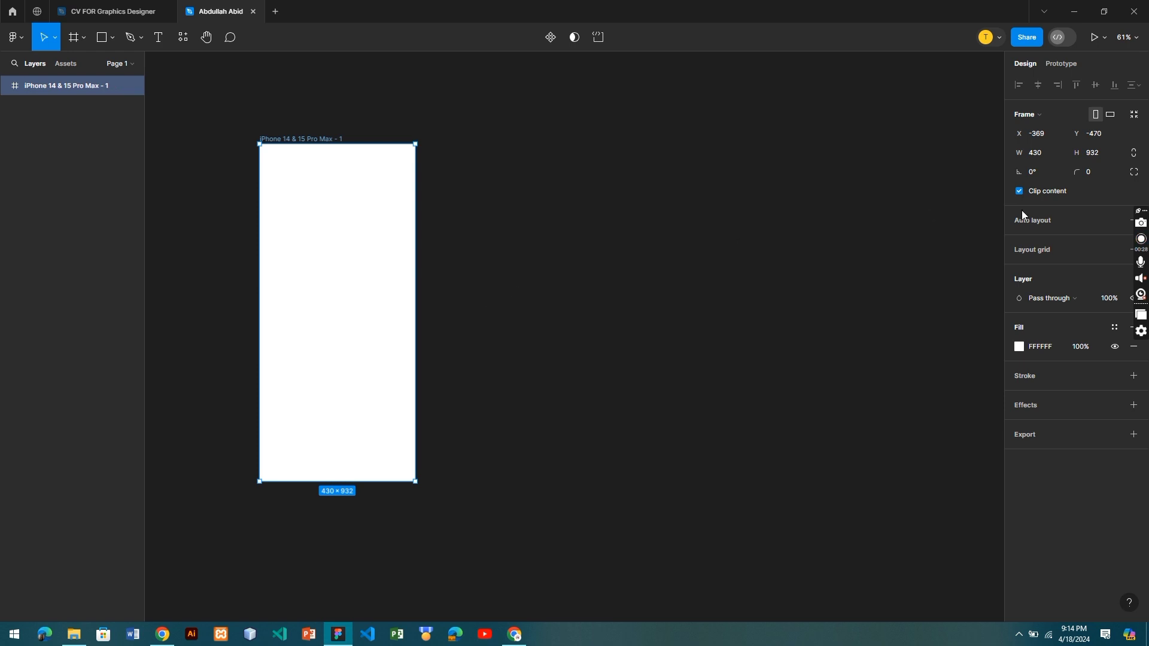
Change the page background colour to mid grey 7B7B7B
{"action": "left_click", "coordinate": [901, 207]}
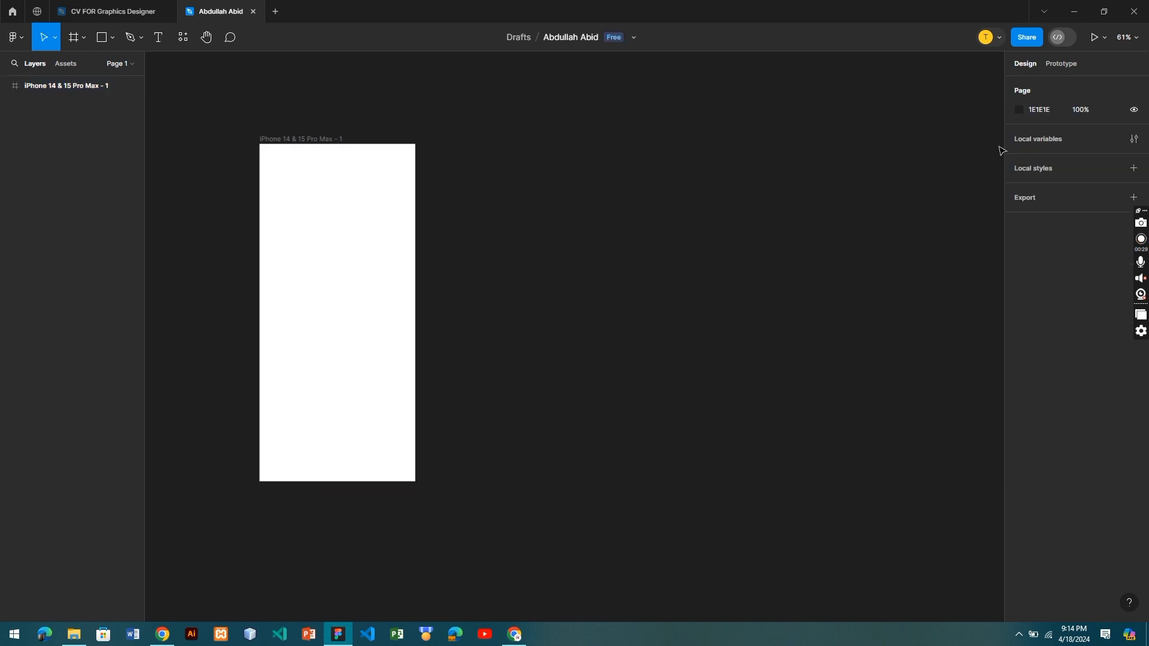
{"action": "left_click", "coordinate": [1020, 110]}
{"action": "mouse_move", "coordinate": [860, 215]}
{"action": "left_mouse_down"}
{"action": "mouse_move", "coordinate": [839, 179]}
{"action": "mouse_move", "coordinate": [839, 208]}
{"action": "left_mouse_up"}
Change the phone frame's fill colour to near-black 171717
{"action": "left_click", "coordinate": [395, 213]}
{"action": "left_click", "coordinate": [395, 214]}
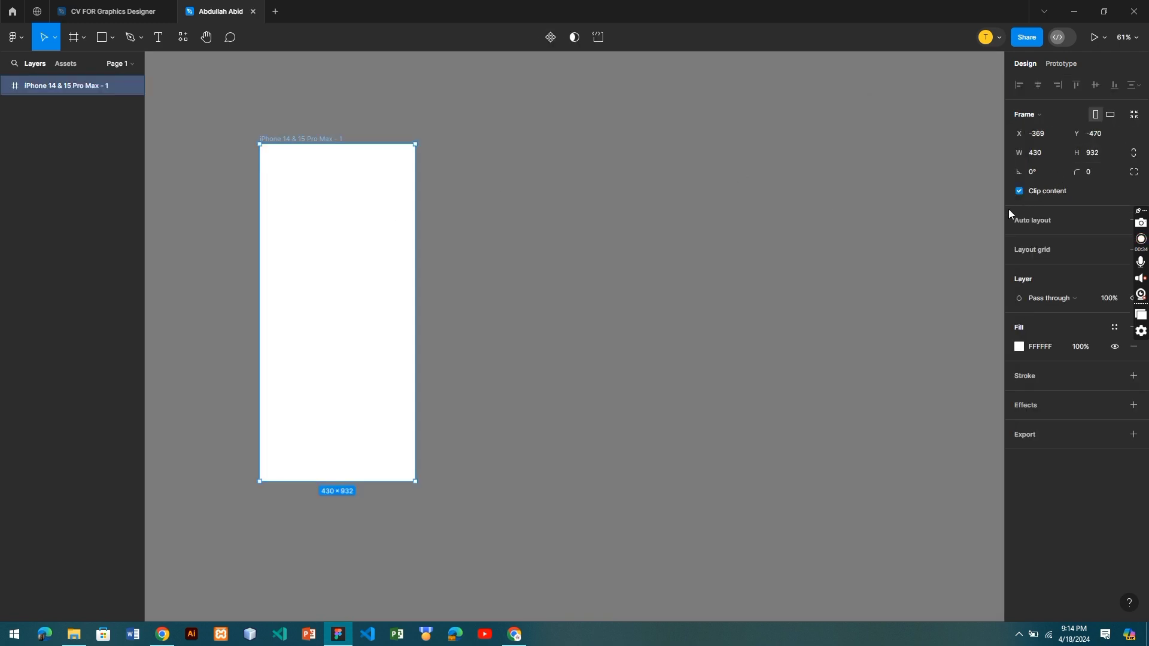
{"action": "left_click", "coordinate": [1020, 348]}
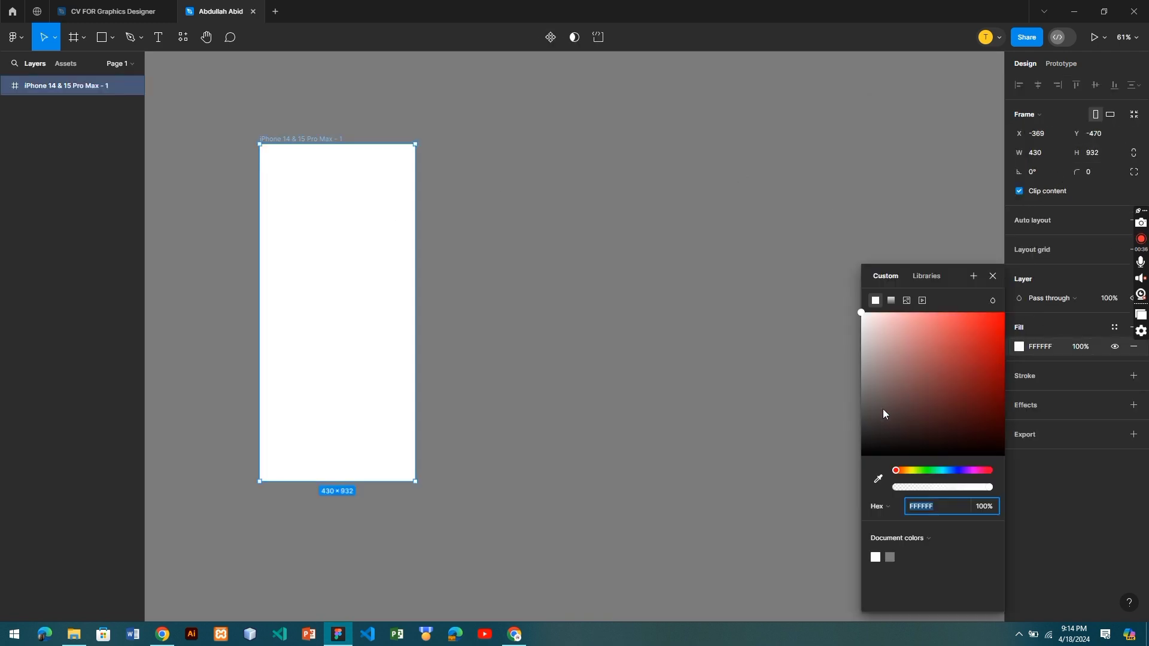
{"action": "left_click_drag", "start_coordinate": [883, 409], "coordinate": [821, 444]}
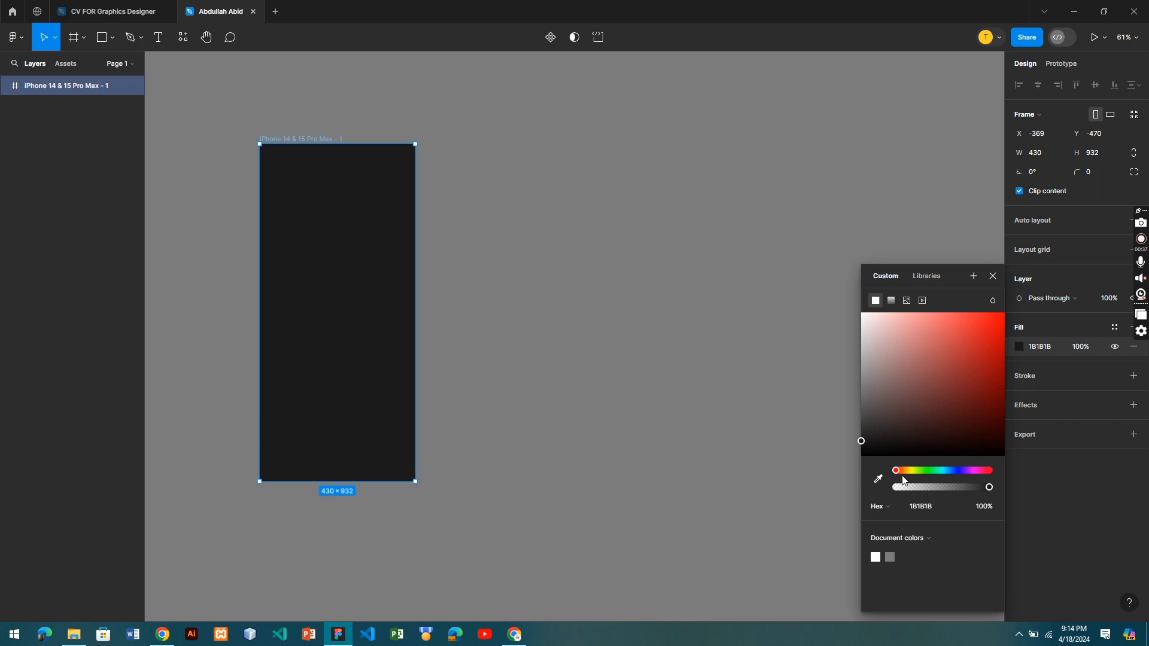
{"action": "left_click", "coordinate": [918, 505]}
{"action": "type", "text": "171717"}
{"action": "key", "text": "Return"}
{"action": "left_click", "coordinate": [994, 276]}
{"action": "left_click", "coordinate": [470, 294]}
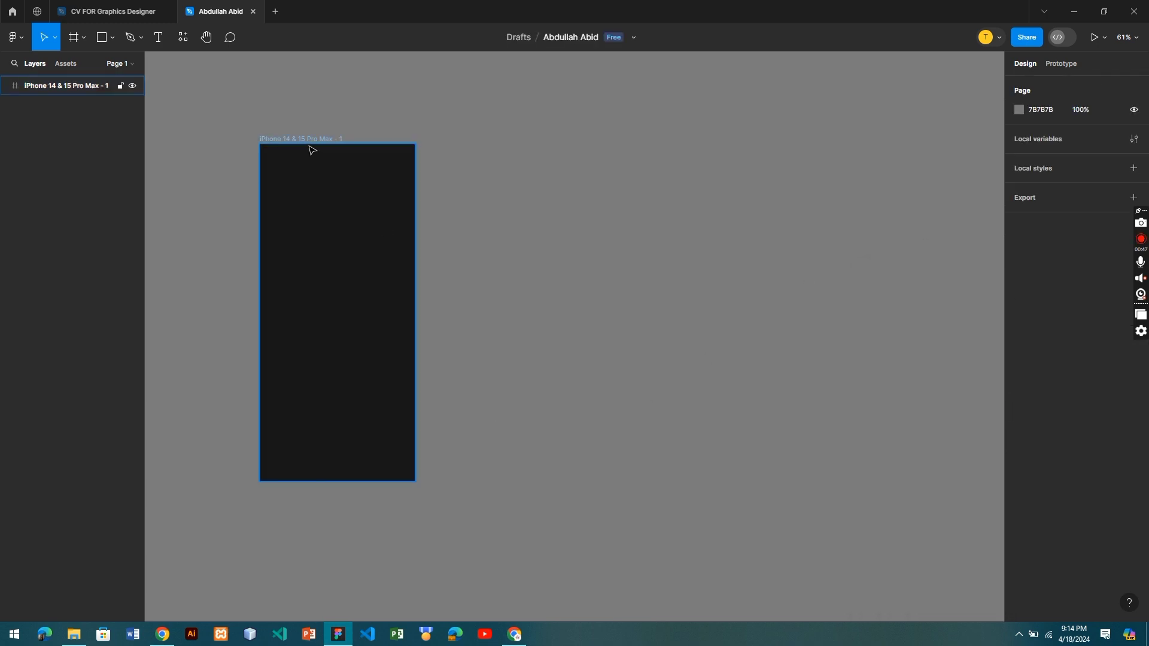
Set the phone frame's corner radius to 4
{"action": "left_click", "coordinate": [341, 229]}
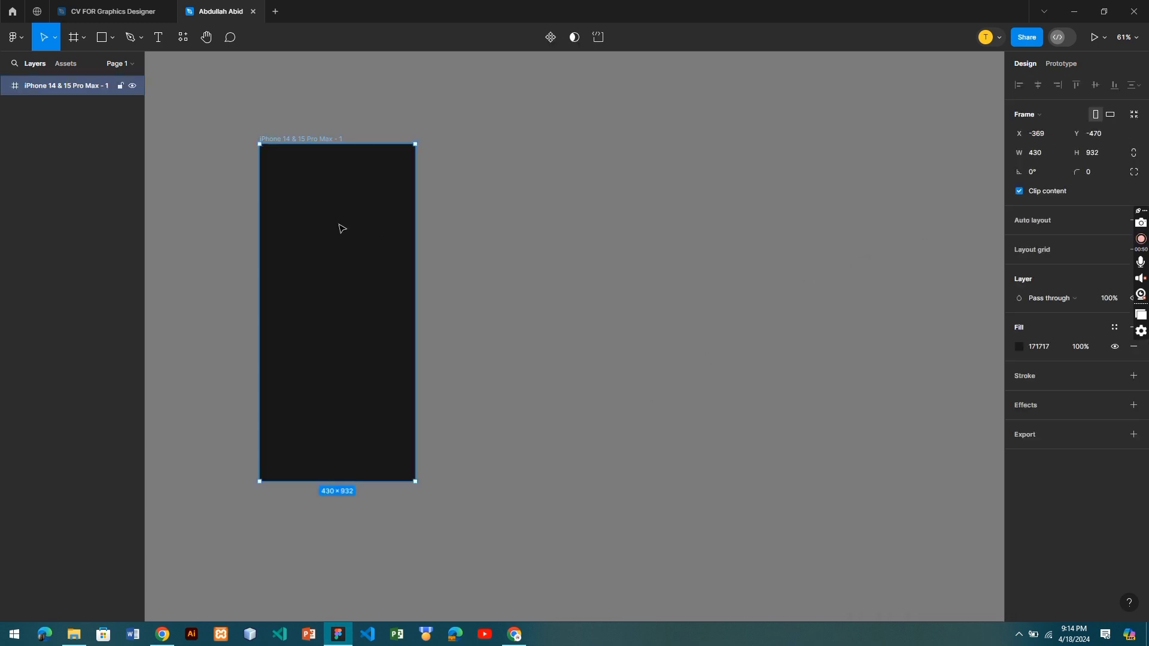
{"action": "left_click", "coordinate": [1085, 172]}
{"action": "type", "text": "4"}
{"action": "key", "text": "Return"}
{"action": "left_click", "coordinate": [871, 161]}
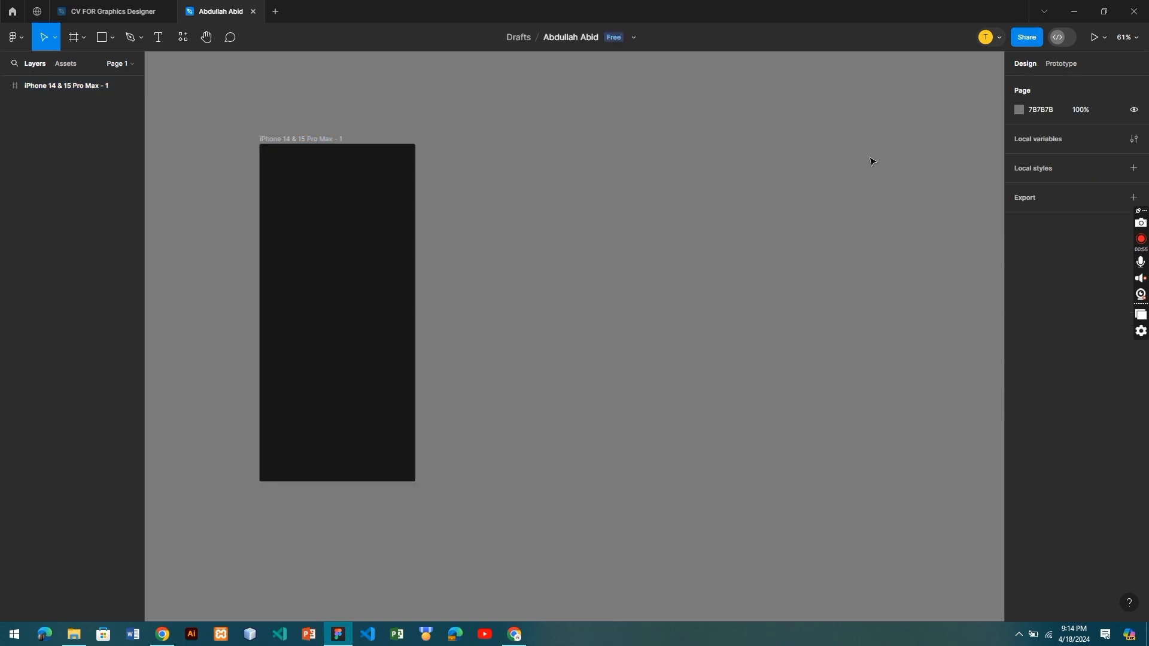
Increase the phone frame's corner radius to 32
{"action": "left_click", "coordinate": [349, 253]}
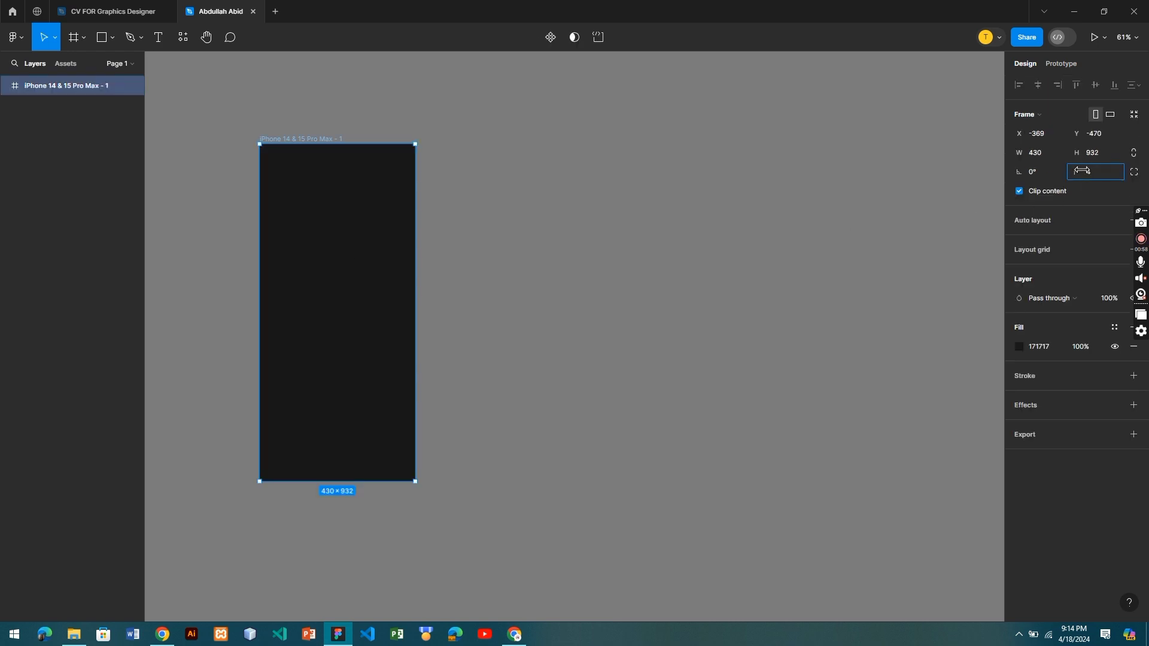
{"action": "left_click_drag", "start_coordinate": [1082, 171], "coordinate": [600, 255]}
{"action": "key", "text": "Escape"}
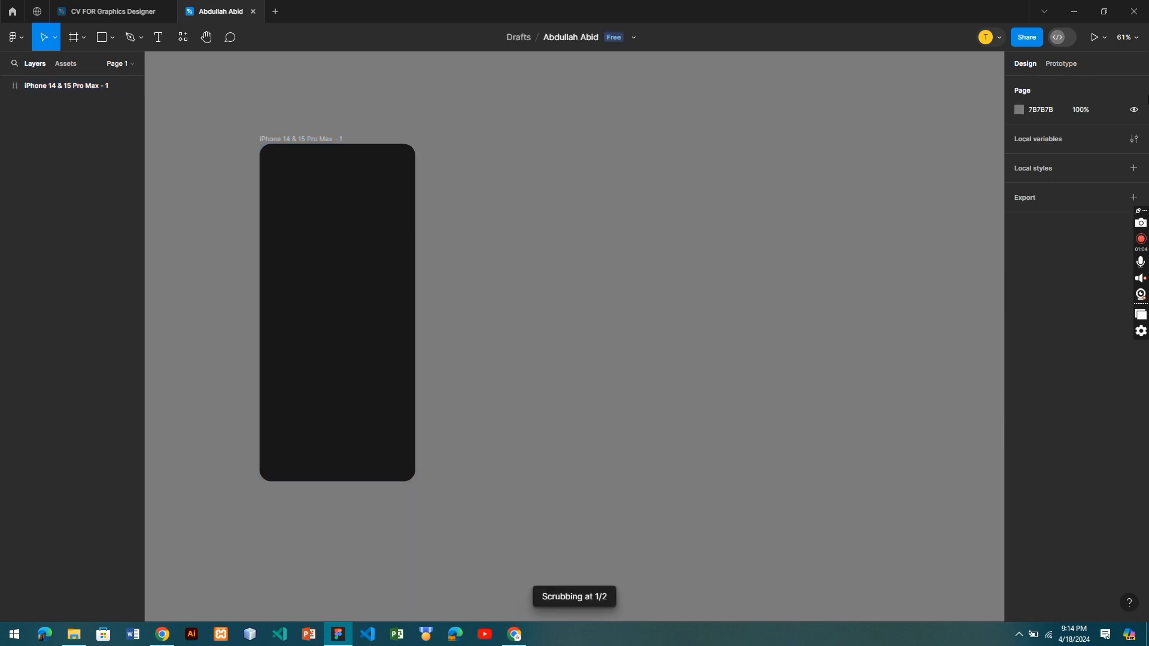
Open the prototype preview window clear of the phone frame and move the frame to about X -585, Y -462
{"action": "left_click", "coordinate": [1106, 38]}
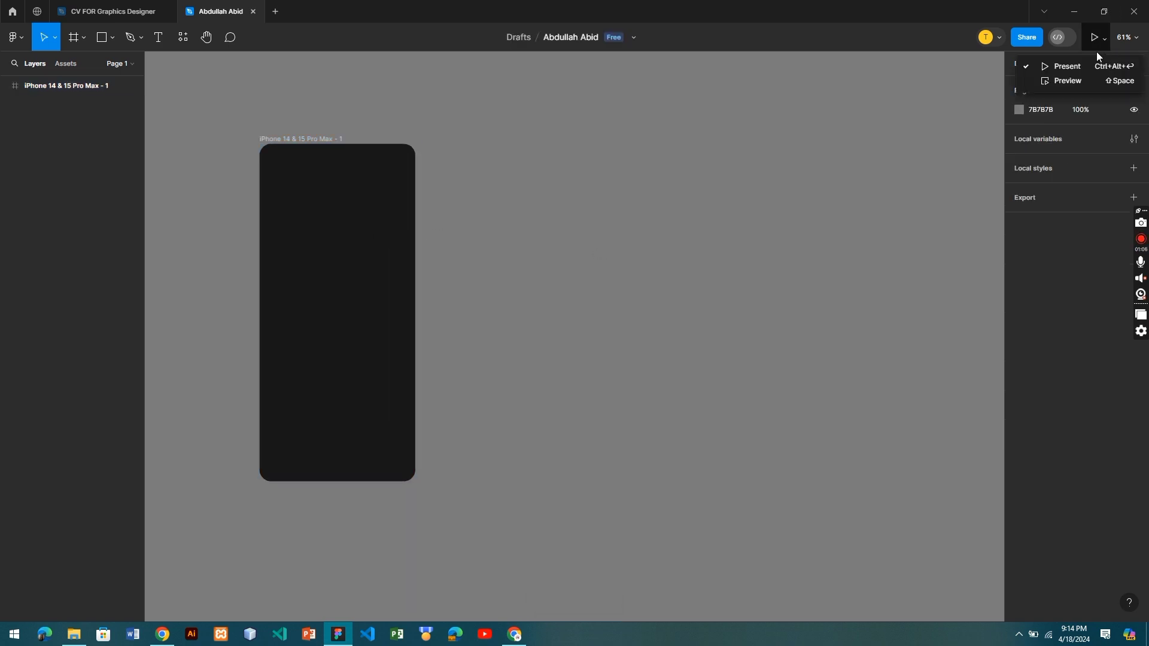
{"action": "left_click", "coordinate": [1063, 80]}
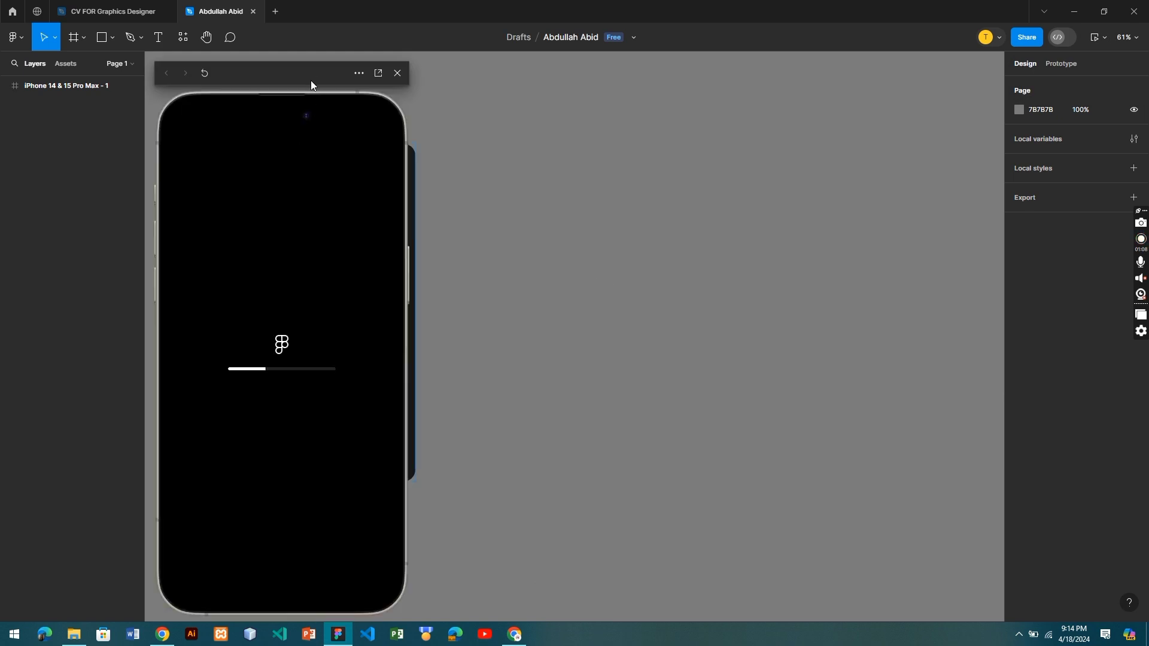
{"action": "left_click_drag", "start_coordinate": [311, 80], "coordinate": [778, 87]}
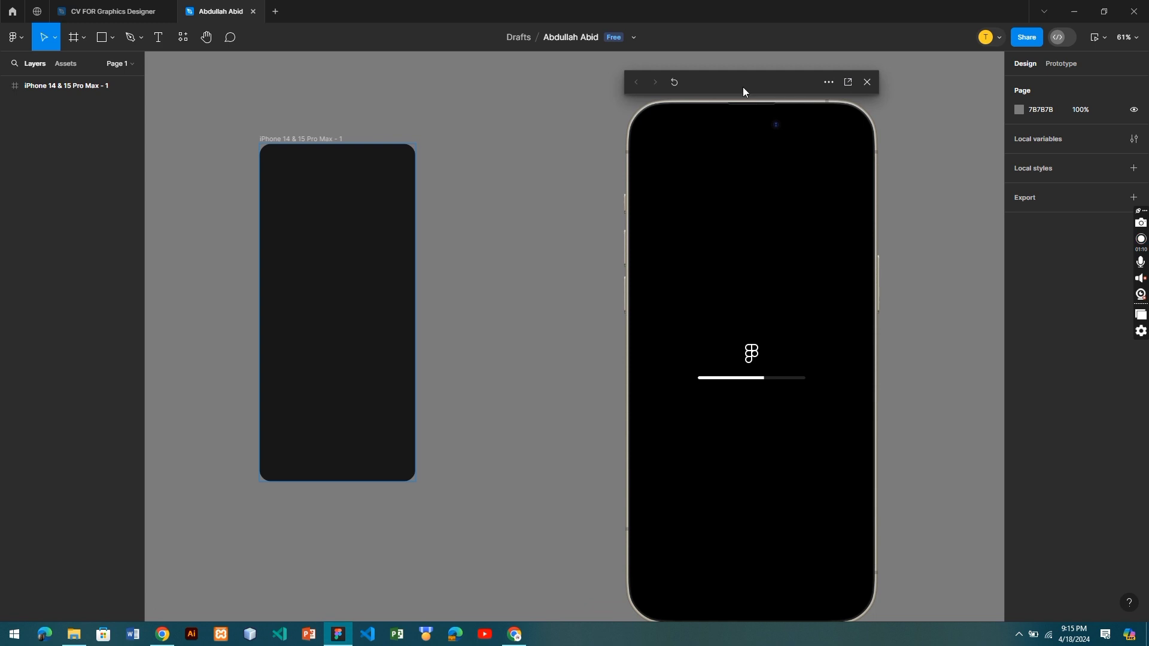
{"action": "left_click_drag", "start_coordinate": [806, 88], "coordinate": [736, 110]}
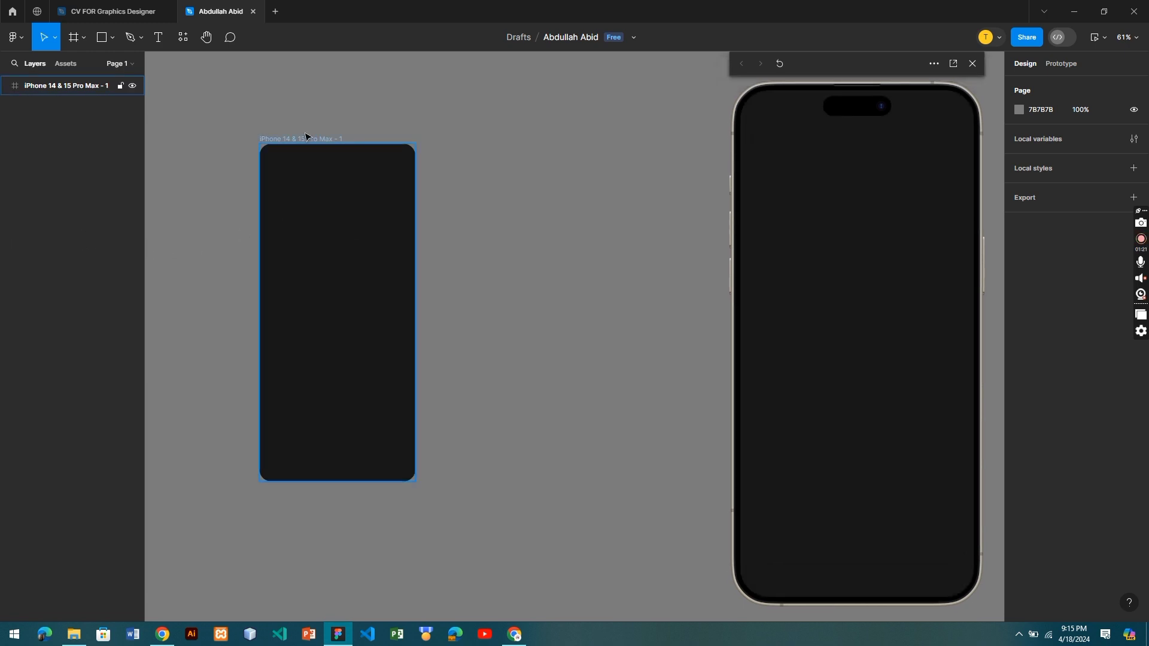
{"action": "left_click_drag", "start_coordinate": [306, 144], "coordinate": [226, 143]}
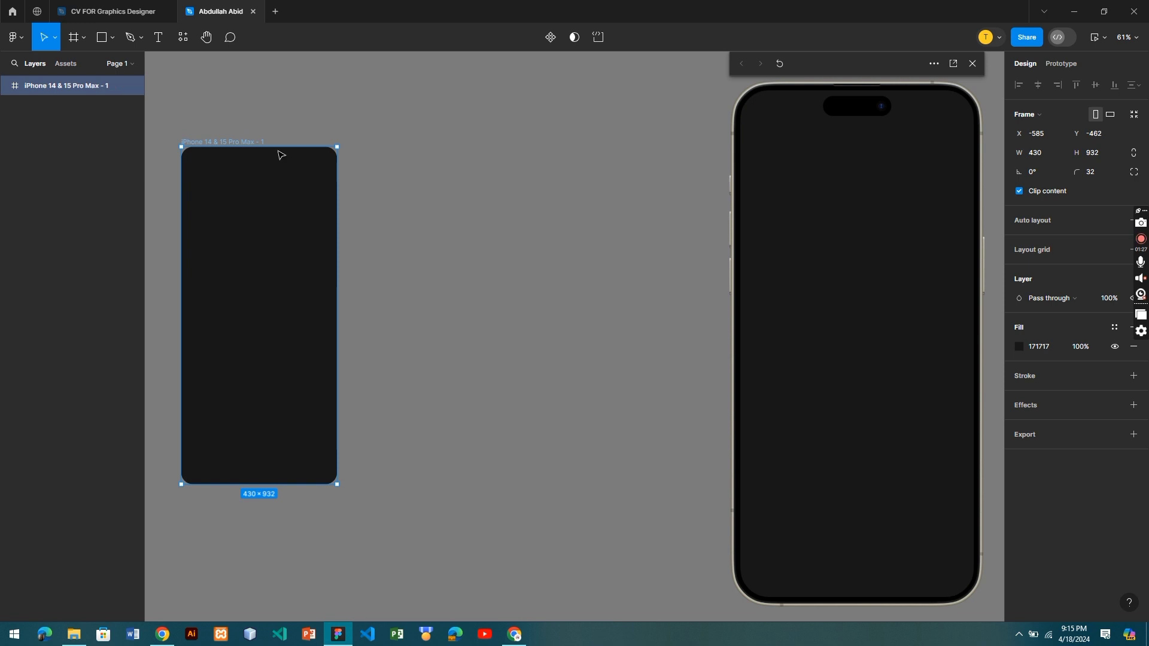
Draw a pill-shaped rectangle about 434 × 109 with corner radius 54, placed at about X 121, Y -321 beside the phone frame
{"action": "left_click", "coordinate": [108, 43]}
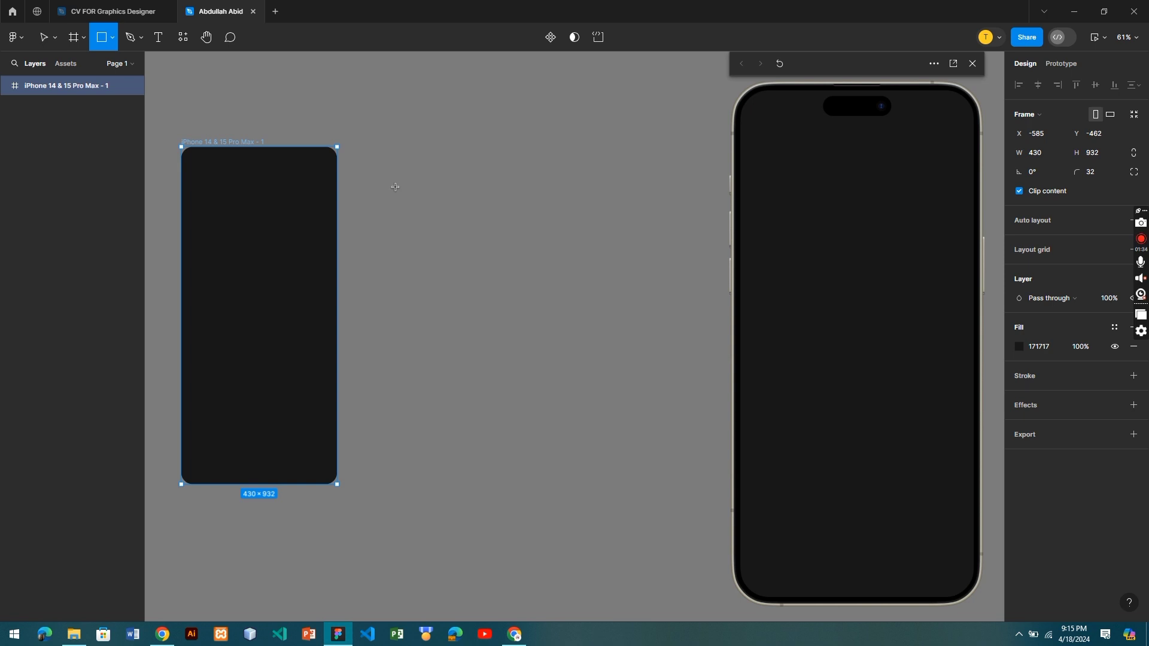
{"action": "left_click_drag", "start_coordinate": [394, 188], "coordinate": [552, 227]}
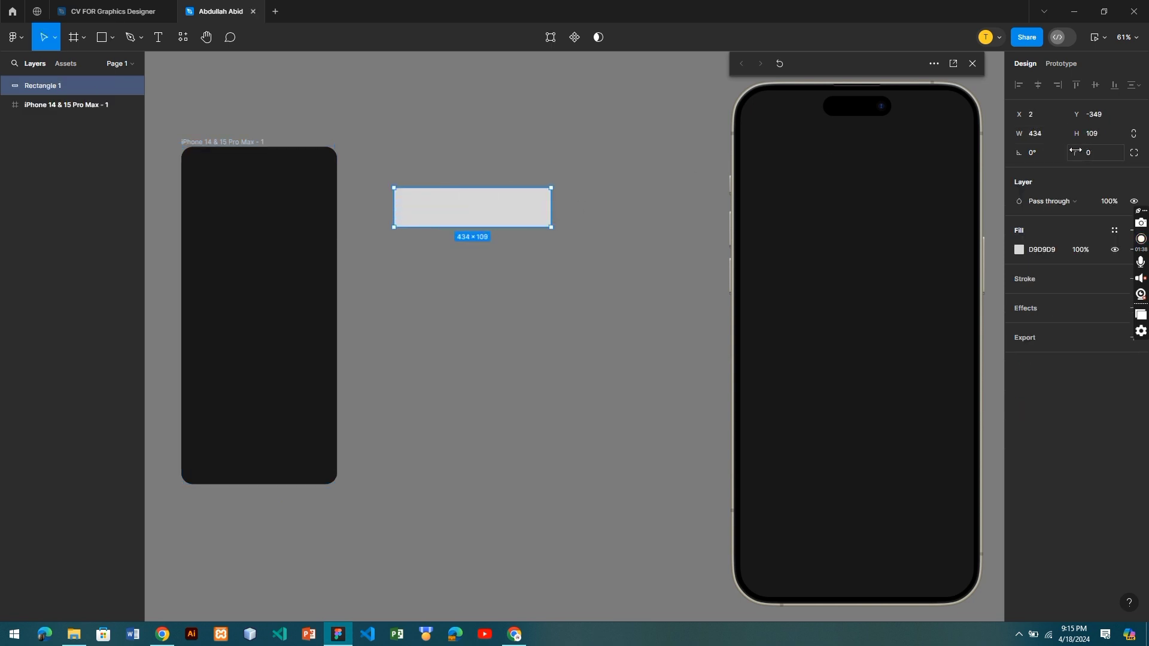
{"action": "left_click_drag", "start_coordinate": [1077, 152], "coordinate": [62, 277]}
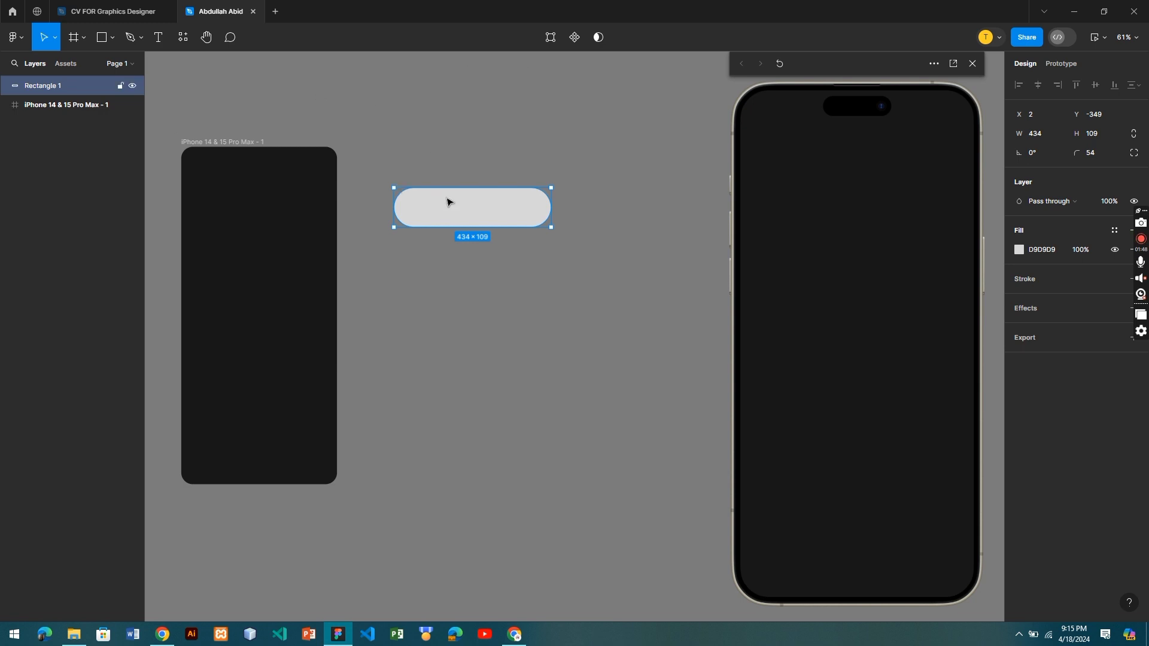
{"action": "left_click_drag", "start_coordinate": [449, 200], "coordinate": [491, 213]}
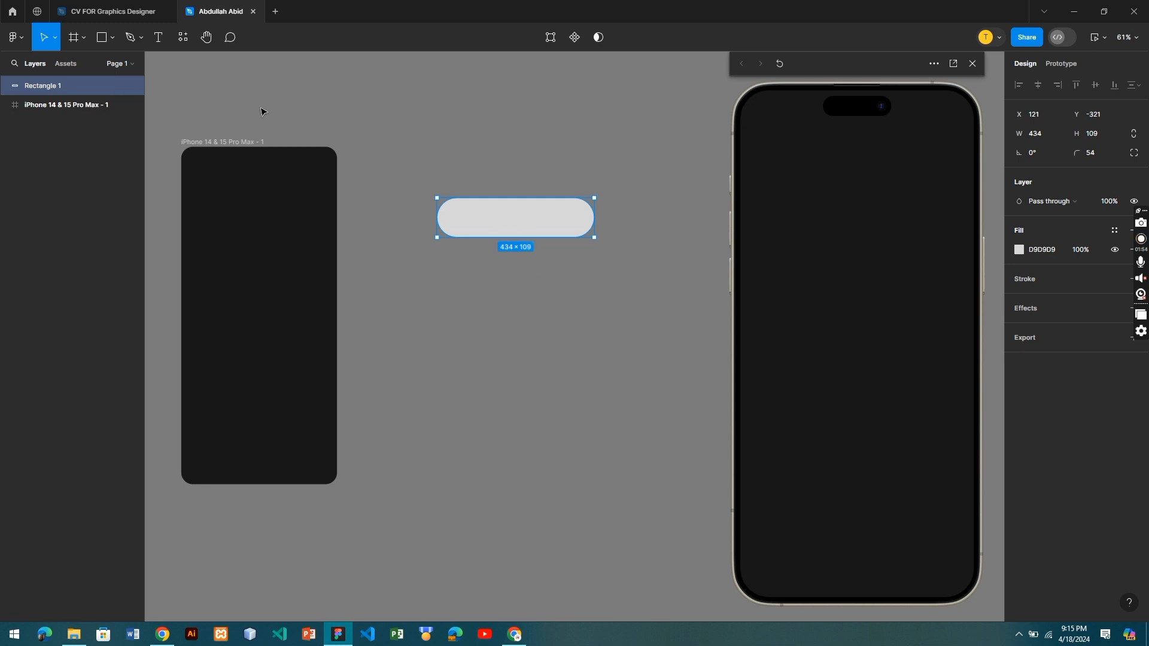
Add a text layer reading "Follow" above the pill-shaped rectangle and set its font size to 19
{"action": "left_click", "coordinate": [158, 42]}
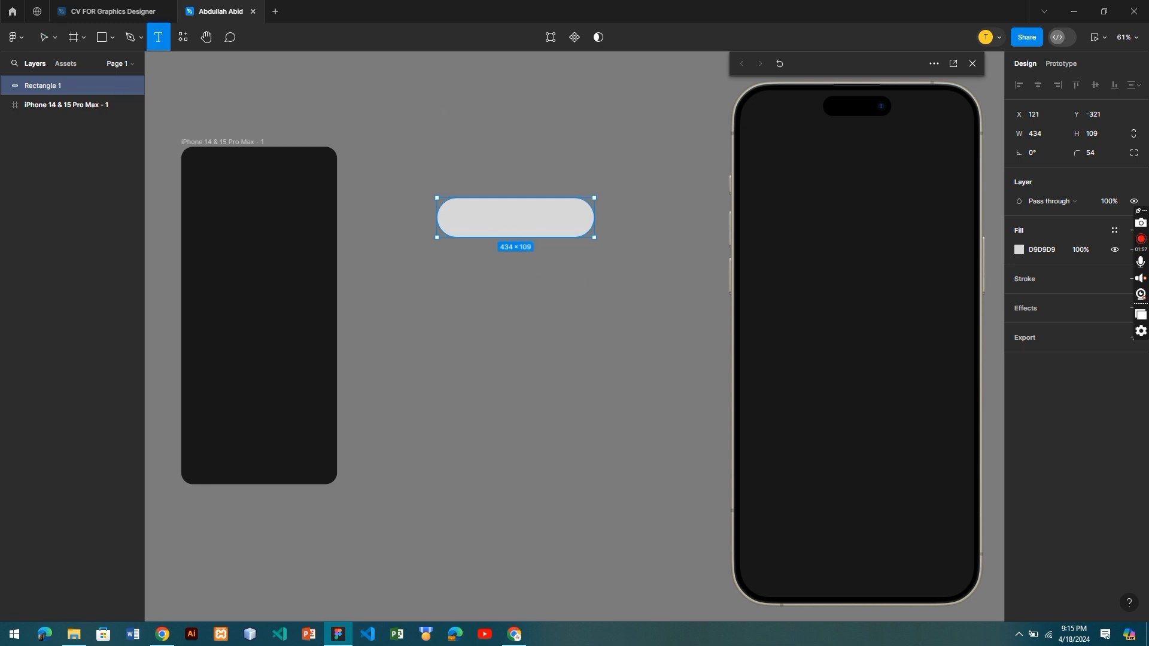
{"action": "left_click", "coordinate": [443, 112]}
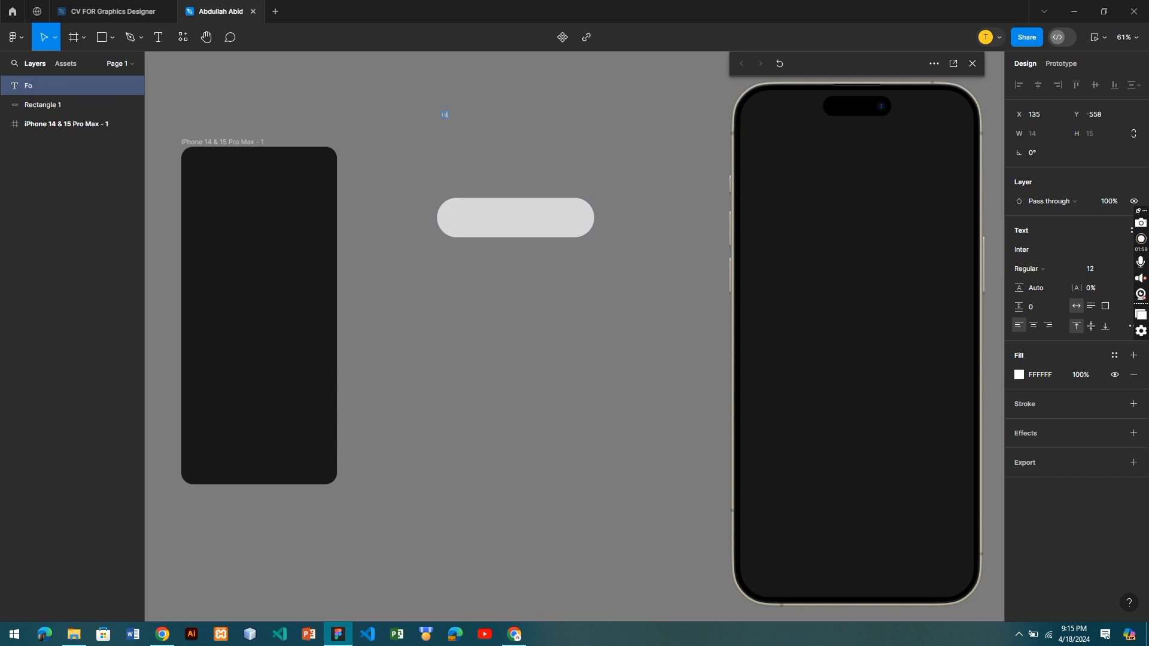
{"action": "type", "text": "Follow"}
{"action": "key", "text": "Escape"}
{"action": "left_click", "coordinate": [1098, 276]}
{"action": "type", "text": "19"}
{"action": "key", "text": "Return"}
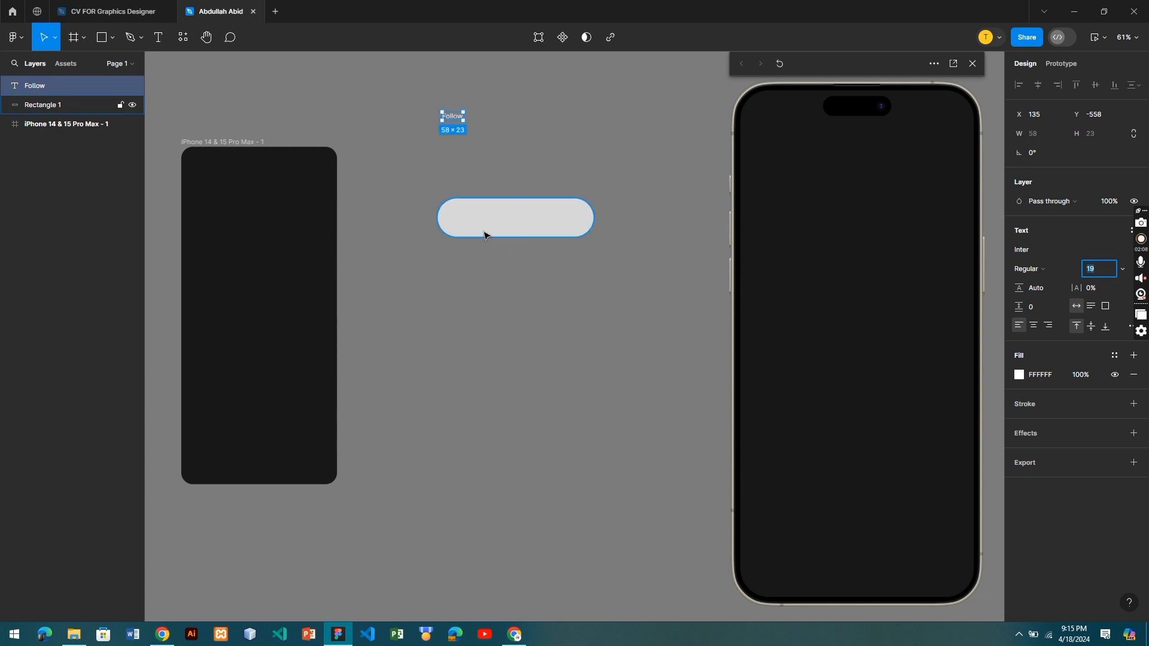
Shrink the pill-shaped rectangle to about 279 × 70 and place the Follow text over its middle
{"action": "left_click", "coordinate": [521, 232]}
{"action": "left_click_drag", "start_coordinate": [594, 238], "coordinate": [490, 182]}
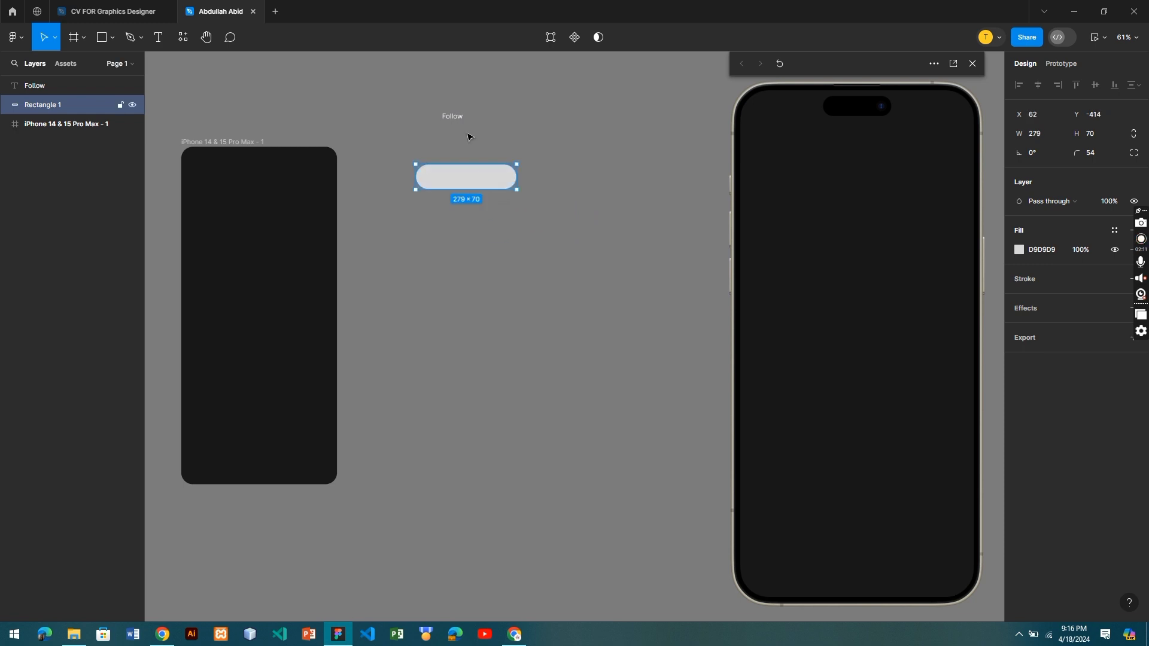
{"action": "left_click_drag", "start_coordinate": [451, 116], "coordinate": [463, 177]}
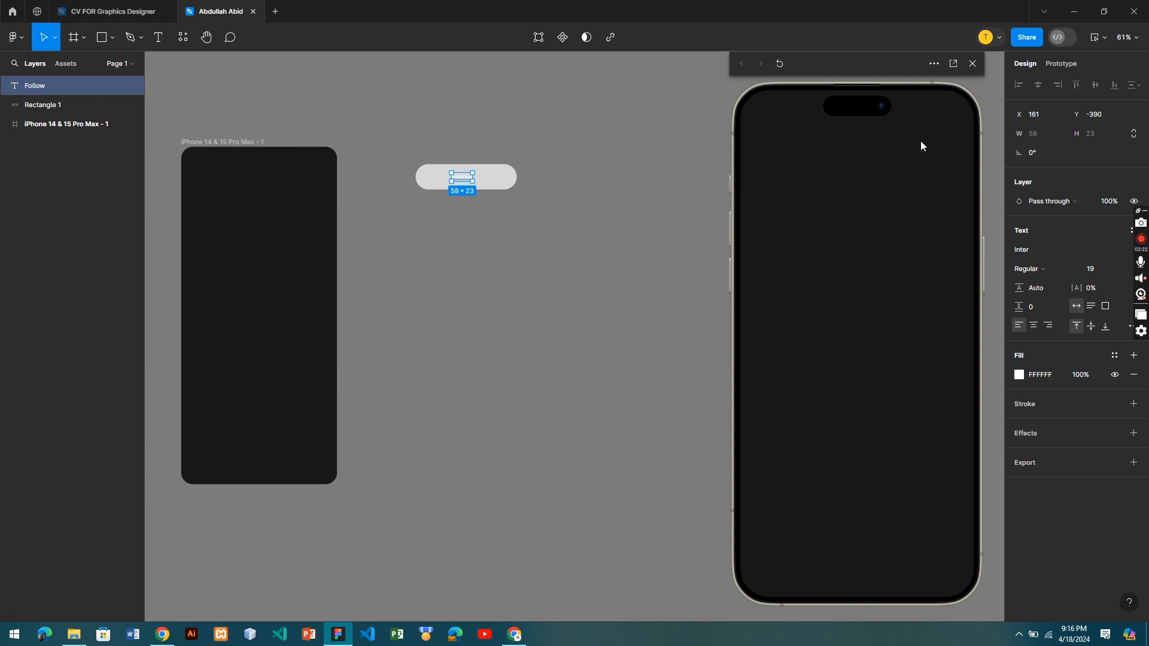
Change the Follow text's fill colour to blue 0057FF
{"action": "left_click", "coordinate": [1019, 374]}
{"action": "left_click_drag", "start_coordinate": [924, 376], "coordinate": [1028, 315]}
{"action": "left_click", "coordinate": [950, 470]}
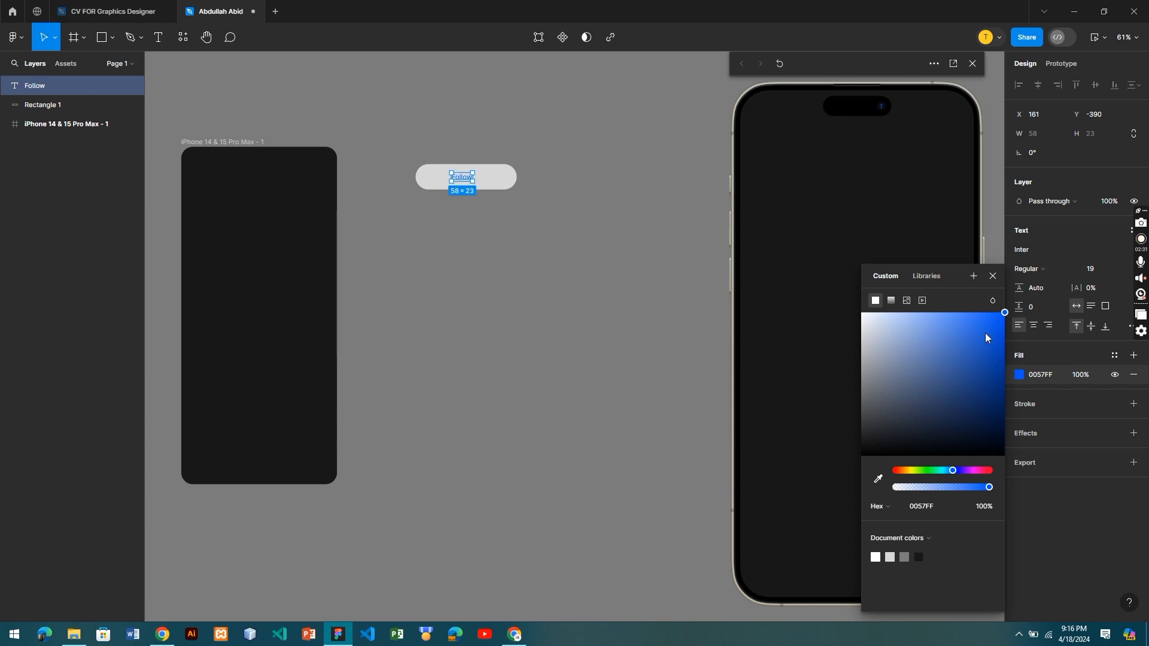
{"action": "left_click", "coordinate": [571, 208]}
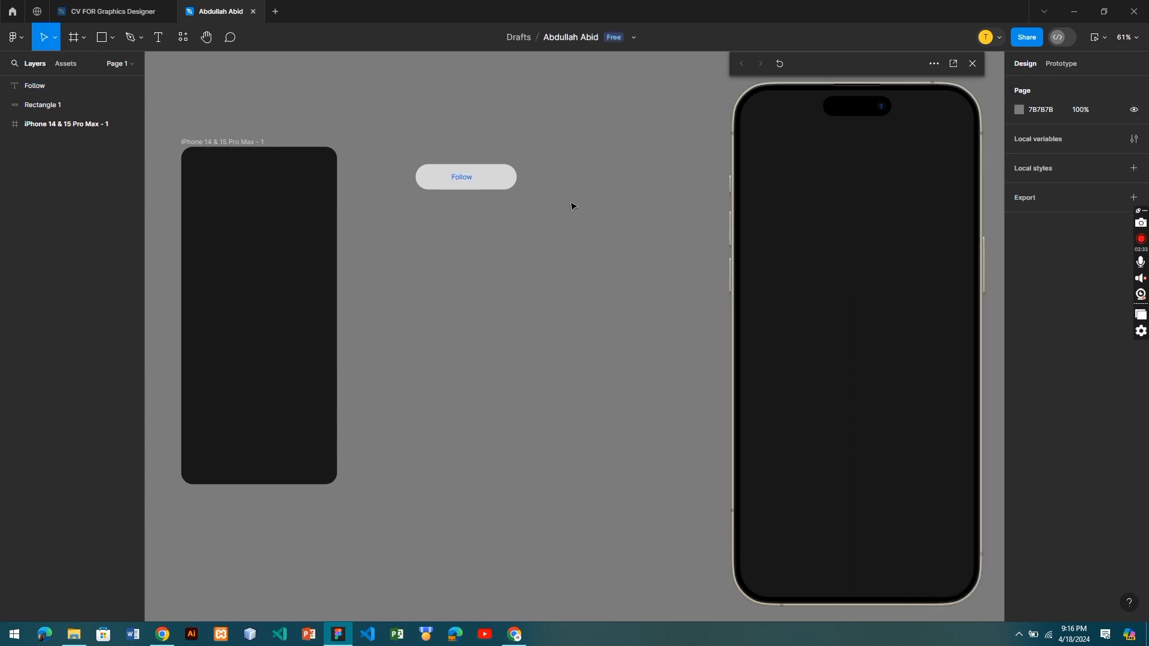
Make the Follow text bold and set its font size to 23
{"action": "left_click", "coordinate": [469, 180]}
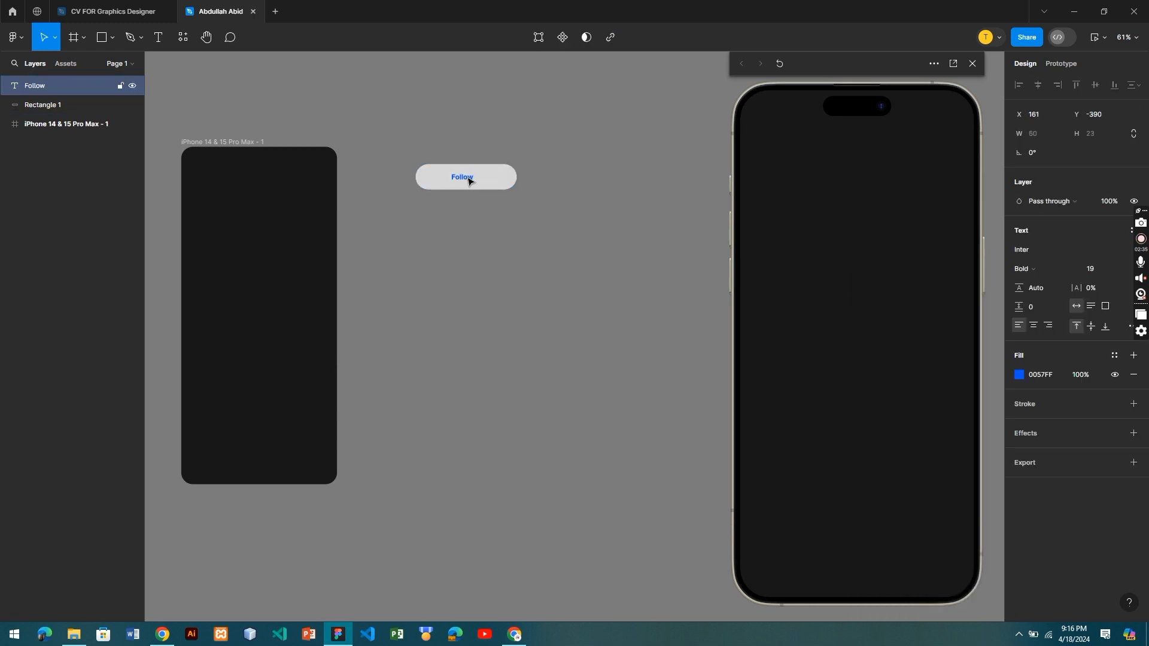
{"action": "left_click", "coordinate": [1100, 267]}
{"action": "type", "text": "22"}
{"action": "key", "text": "Return"}
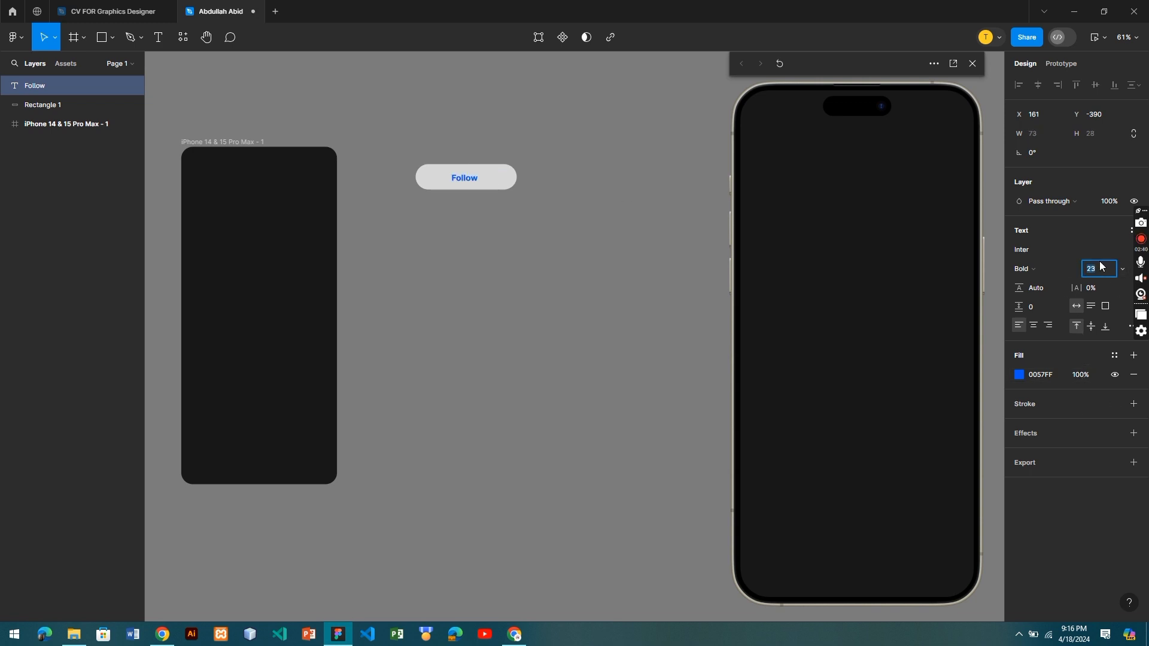
Nudge the Follow text into the centre of the pill-shaped rectangle and change the rectangle's fill colour to white FFFFFF
{"action": "key", "text": "Escape"}
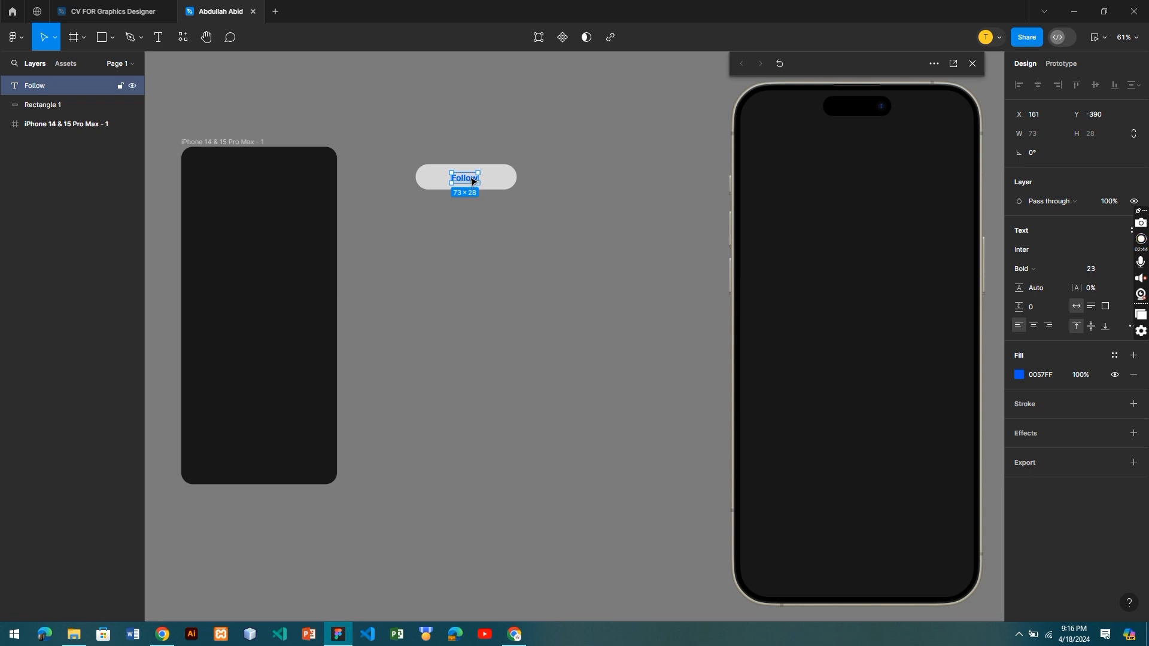
{"action": "left_click_drag", "start_coordinate": [473, 181], "coordinate": [474, 181]}
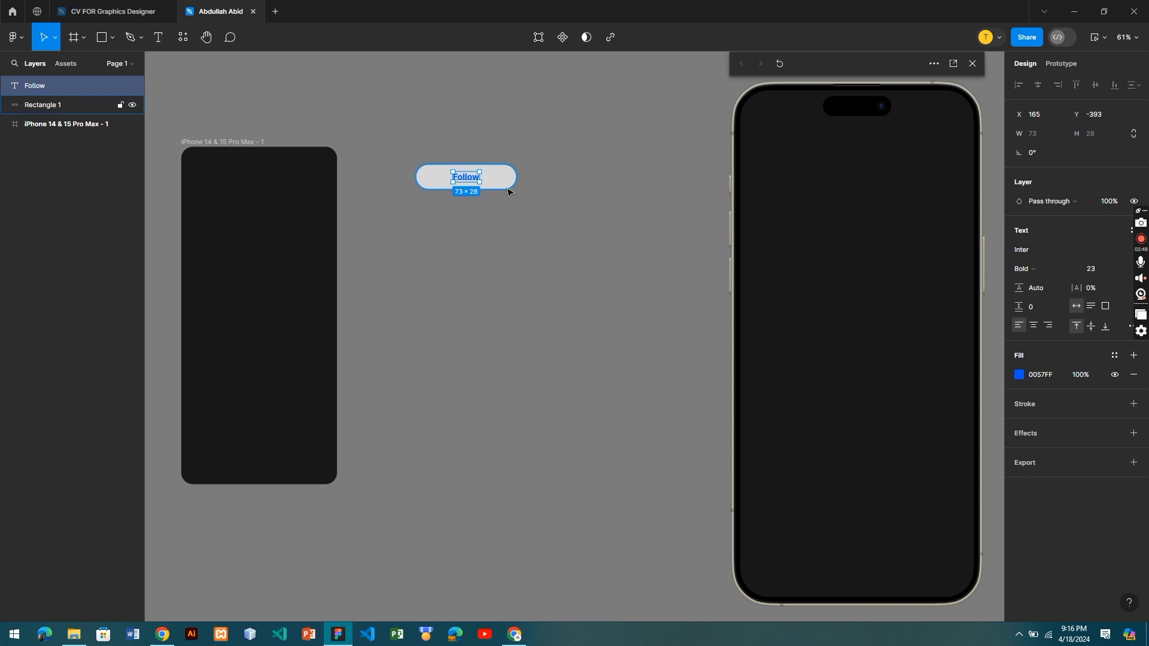
{"action": "left_click", "coordinate": [508, 189]}
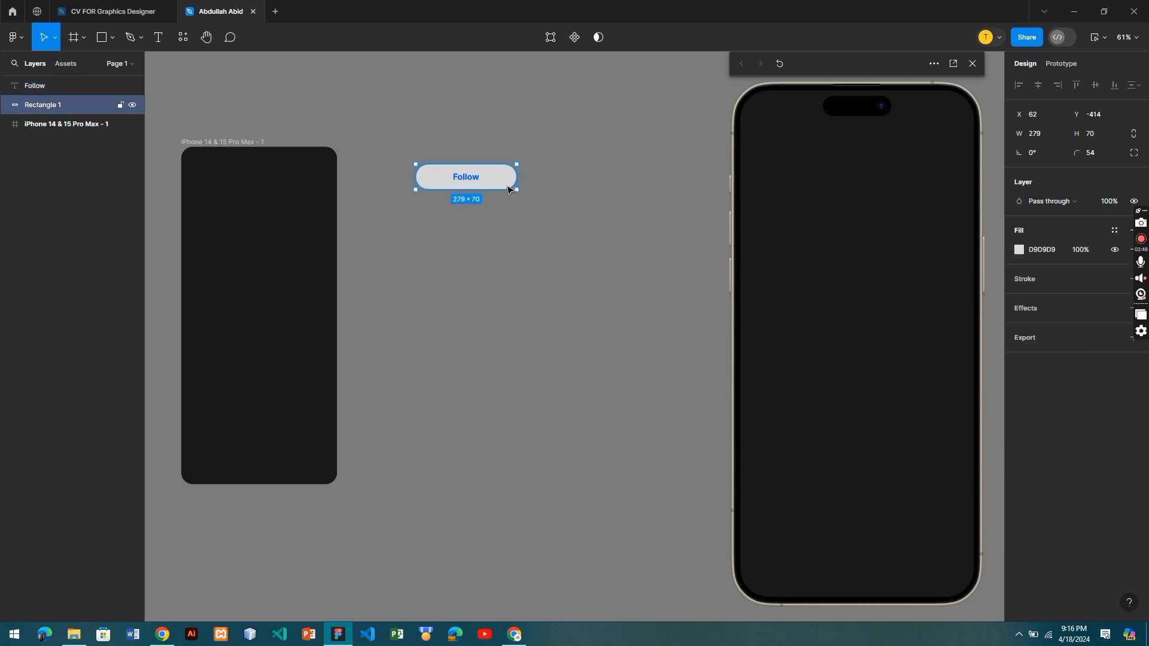
{"action": "left_click", "coordinate": [1018, 250]}
{"action": "type", "text": "ffffff"}
{"action": "key", "text": "Return"}
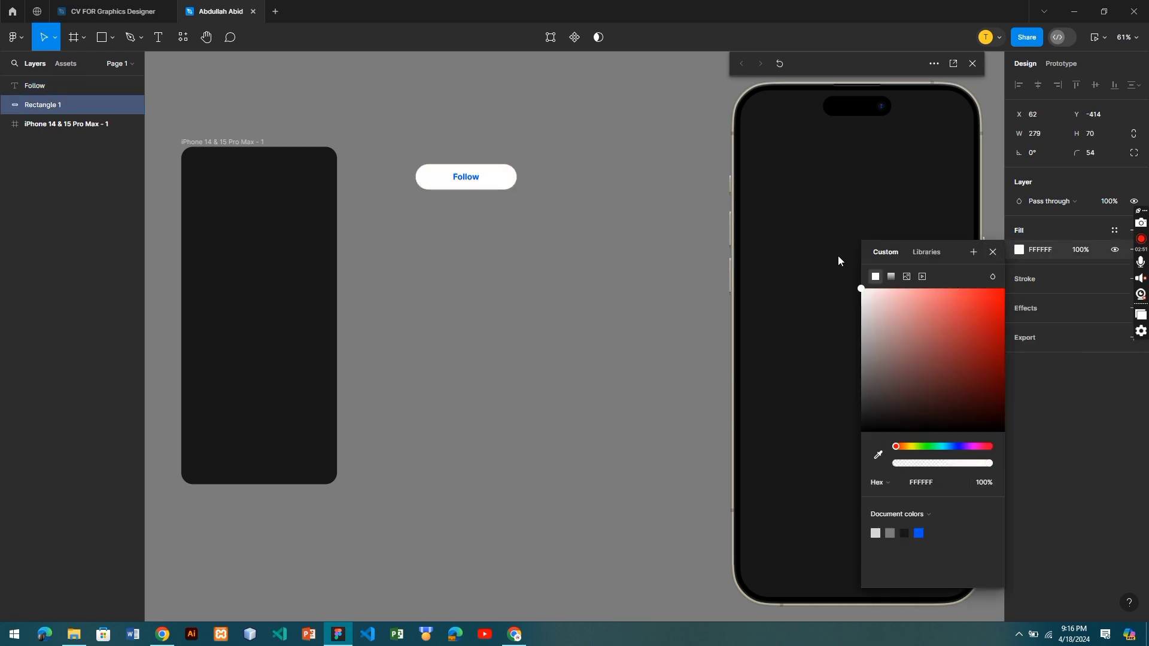
{"action": "left_click", "coordinate": [994, 254]}
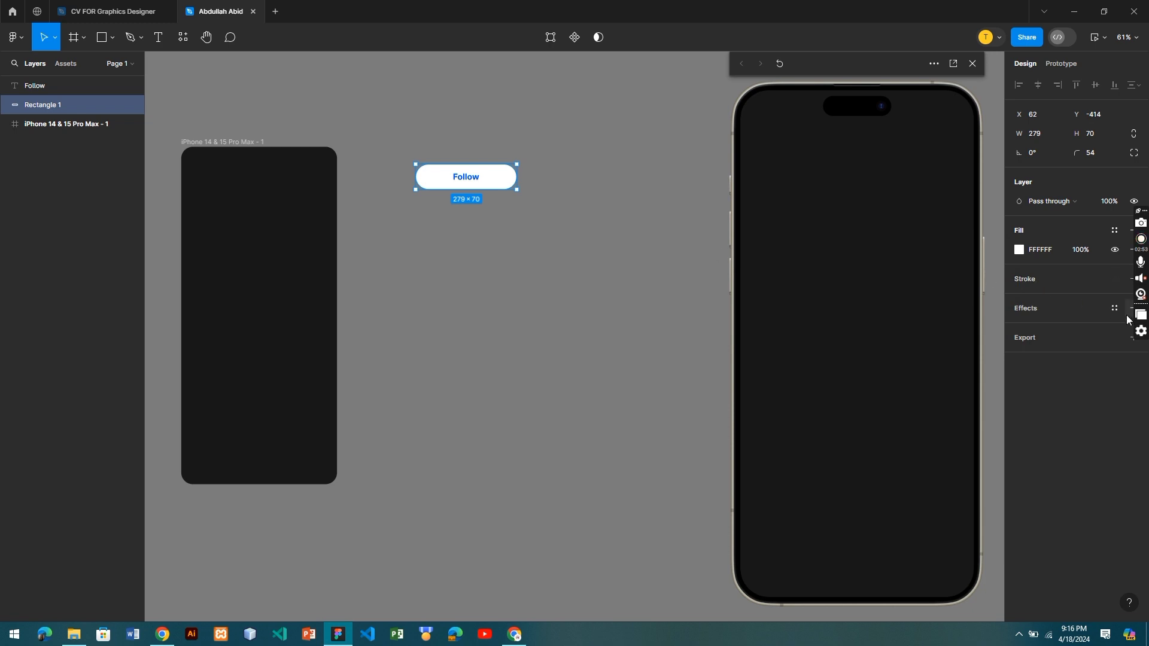
Add a drop shadow effect to the white pill-shaped rectangle
{"action": "left_click_drag", "start_coordinate": [1140, 211], "coordinate": [1140, 486]}
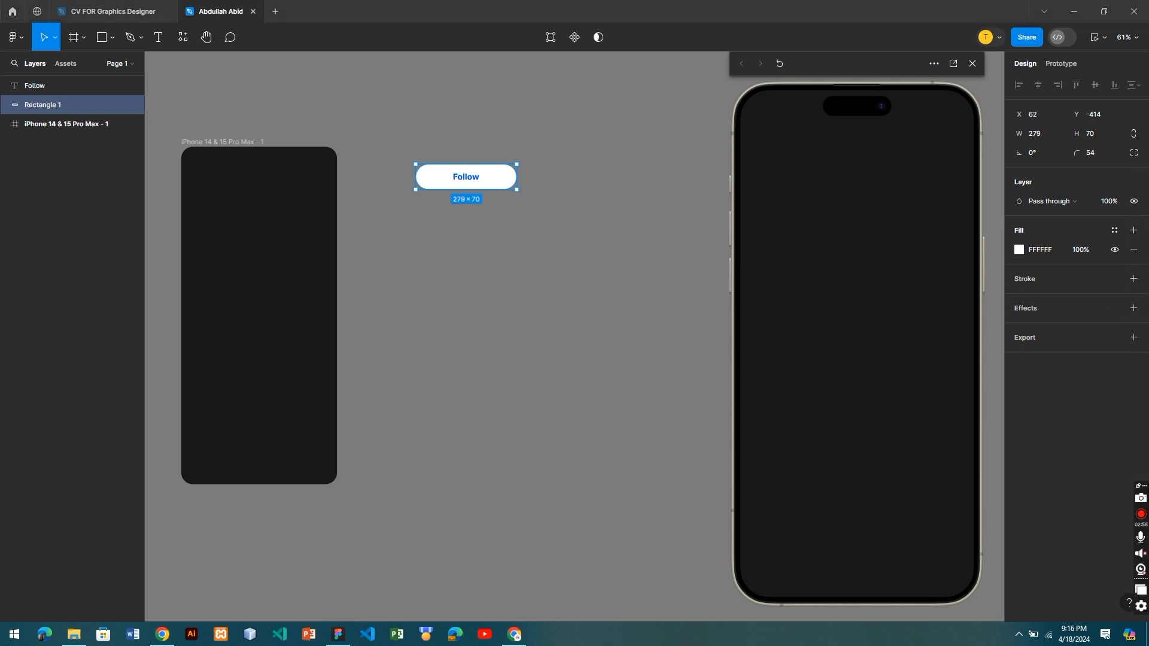
{"action": "left_click", "coordinate": [1134, 309]}
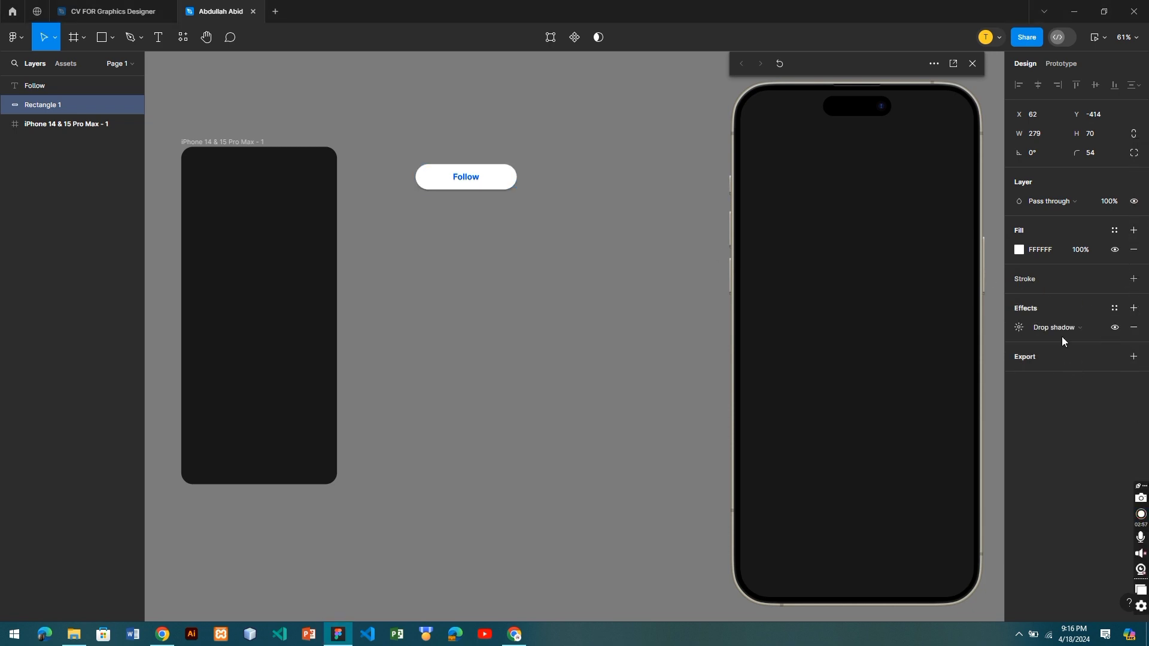
{"action": "left_click", "coordinate": [549, 250]}
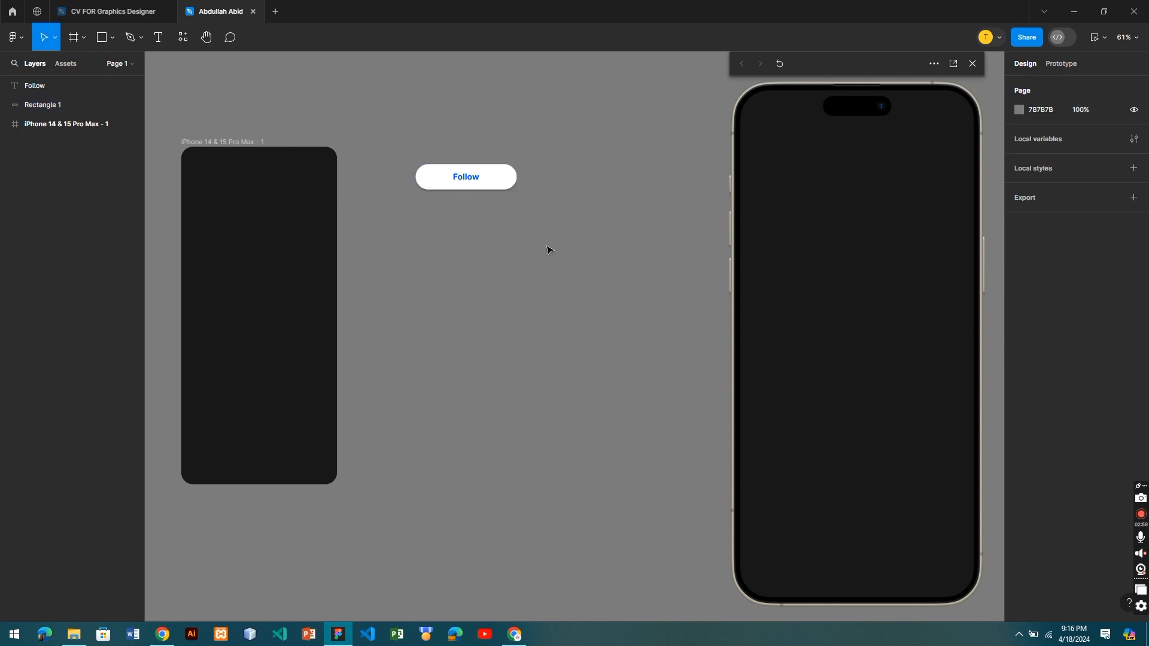
{"action": "left_click", "coordinate": [490, 178]}
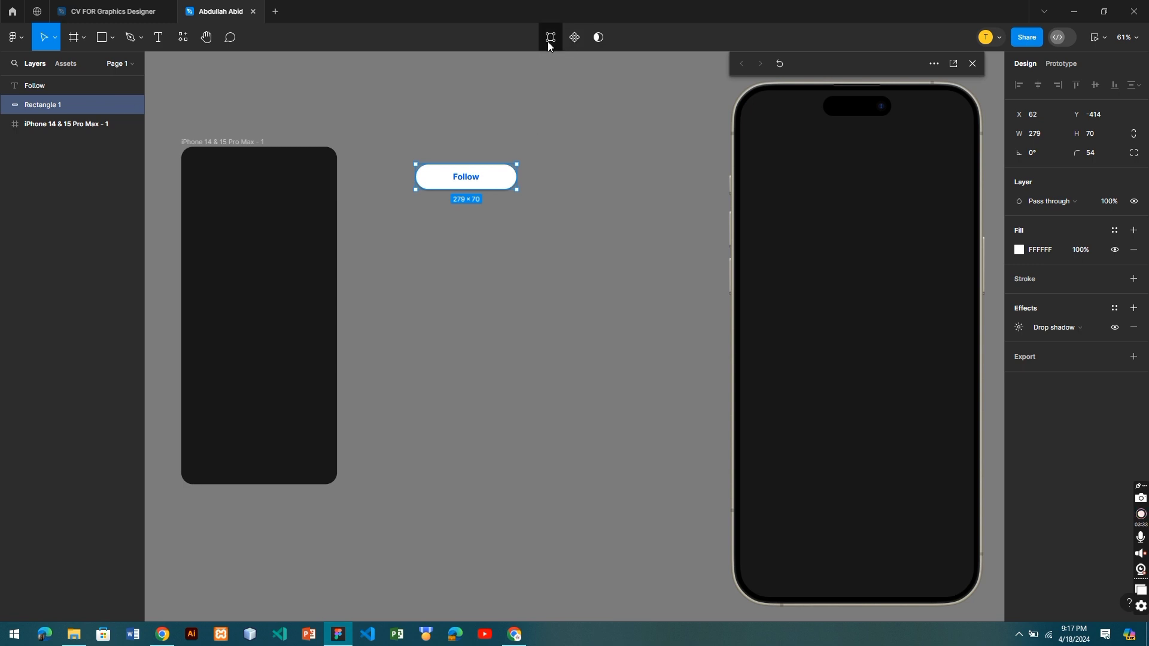
{"action": "left_click", "coordinate": [498, 239]}
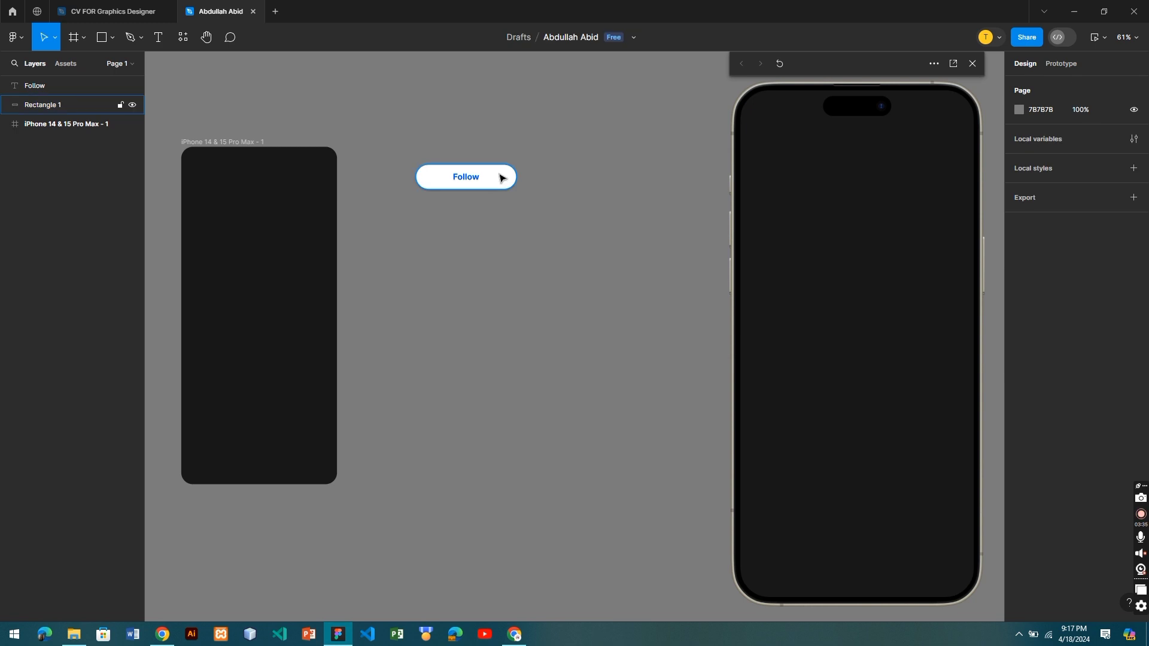
{"action": "left_click", "coordinate": [503, 178]}
{"action": "left_click", "coordinate": [1063, 64]}
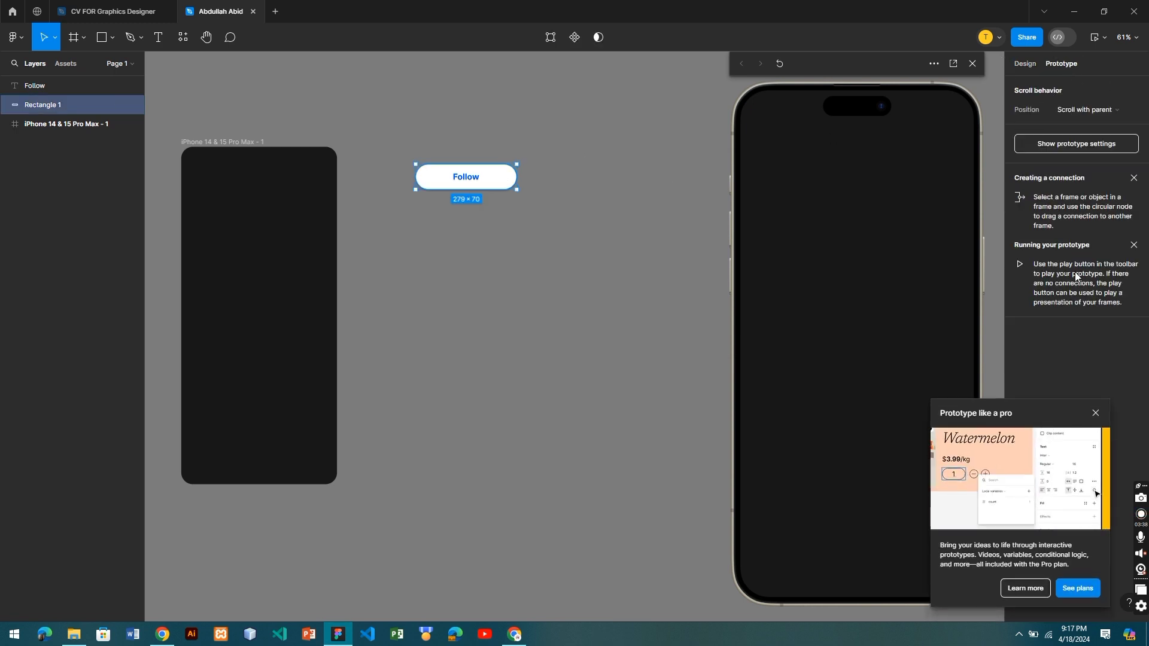
{"action": "left_click", "coordinate": [1096, 414]}
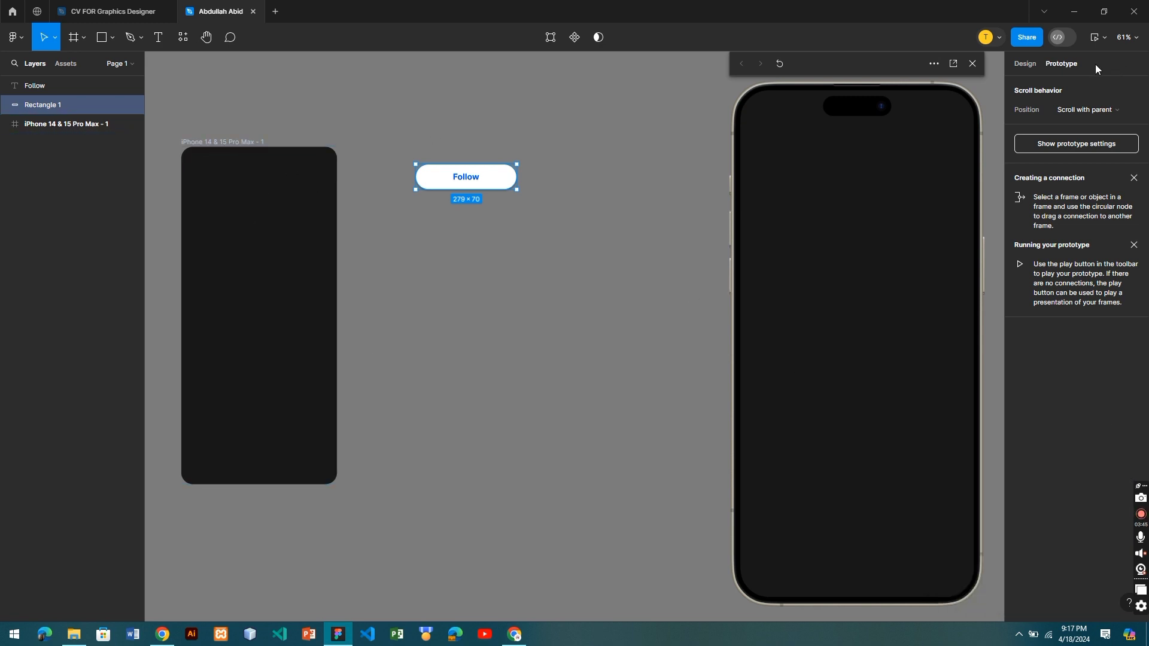
{"action": "left_click", "coordinate": [1031, 69]}
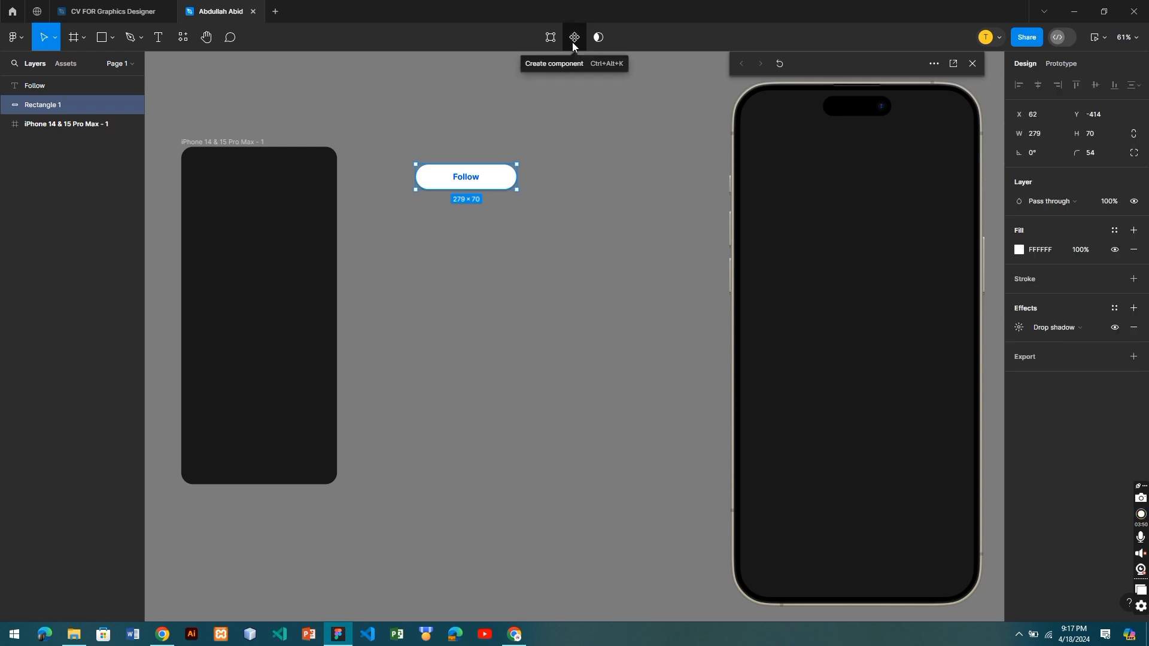
Turn the white pill-shaped rectangle into a component
{"action": "left_click", "coordinate": [504, 198]}
{"action": "left_click", "coordinate": [505, 188]}
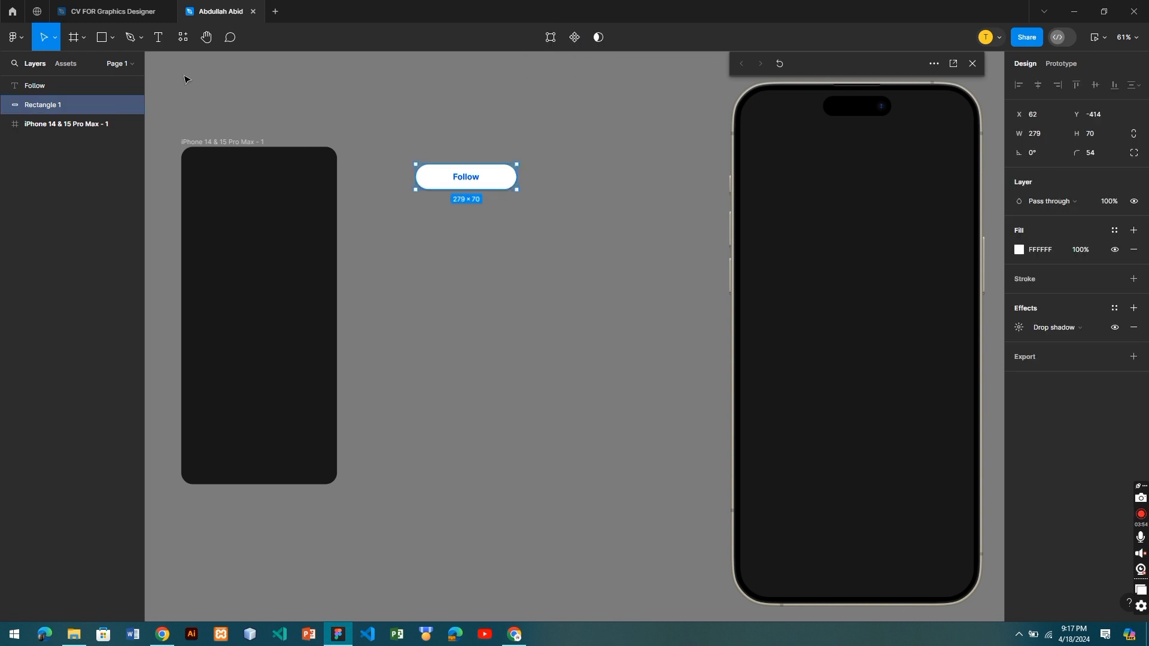
{"action": "left_click", "coordinate": [59, 67]}
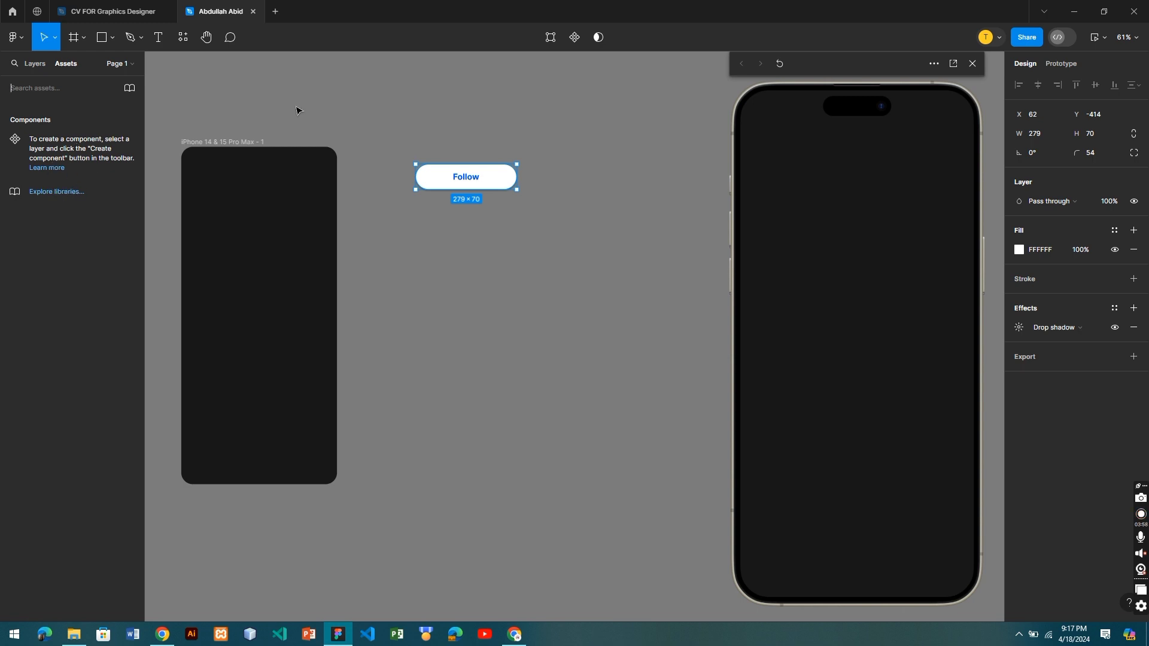
{"action": "left_click", "coordinate": [574, 38]}
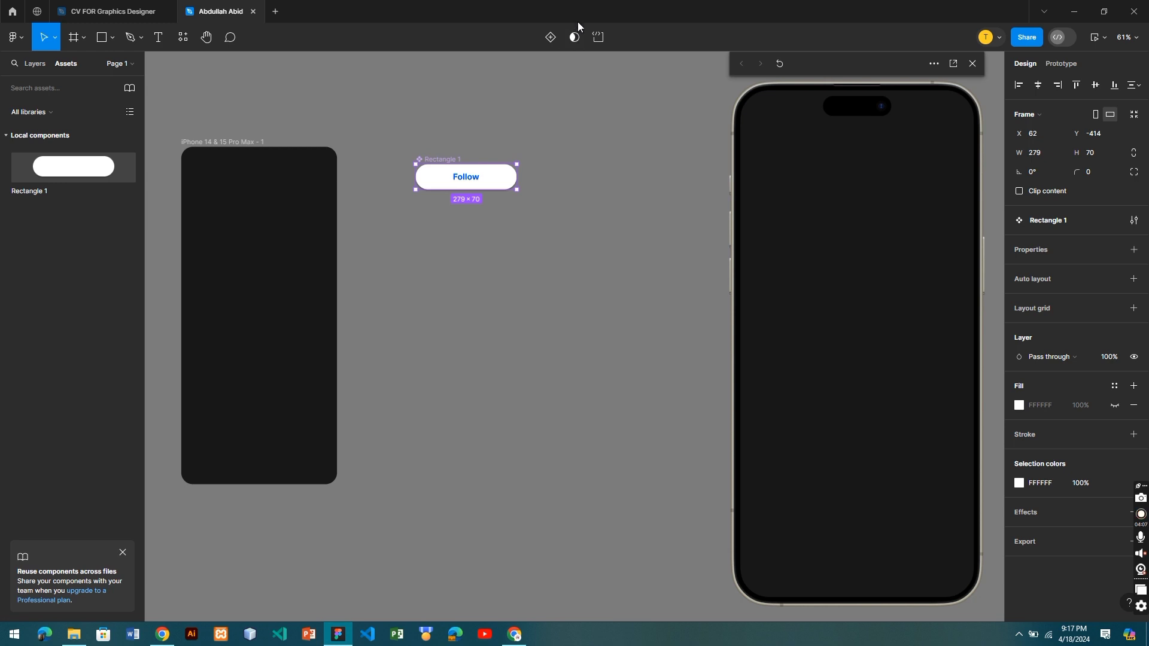
{"action": "key", "text": "ctrl+z"}
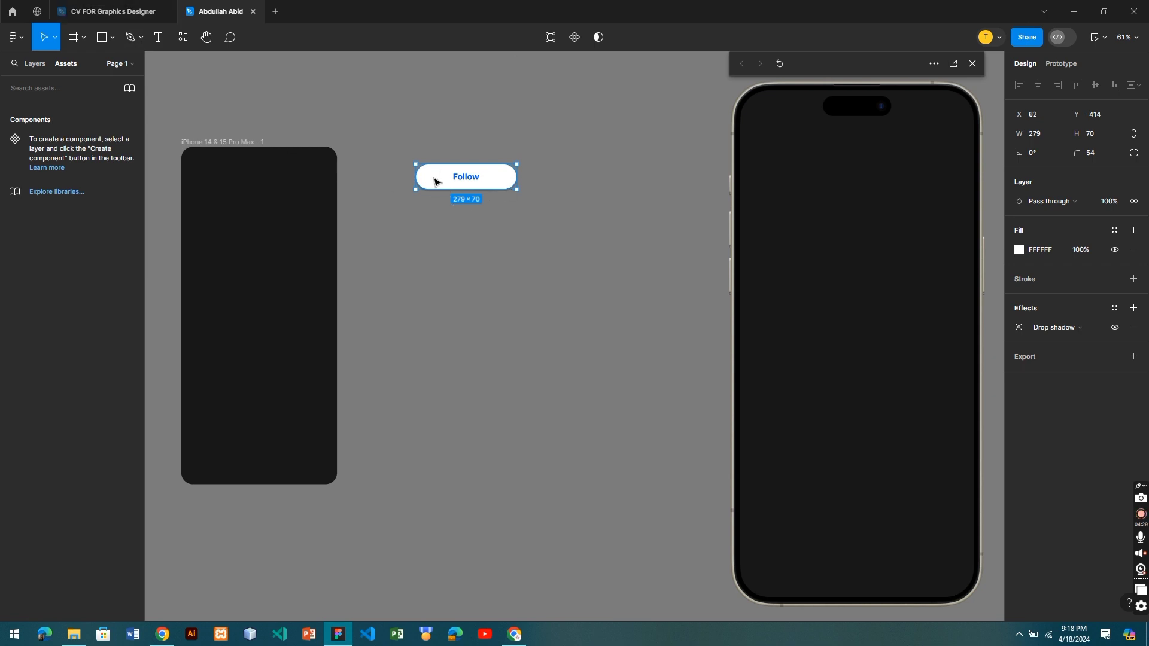
{"action": "left_click", "coordinate": [576, 37]}
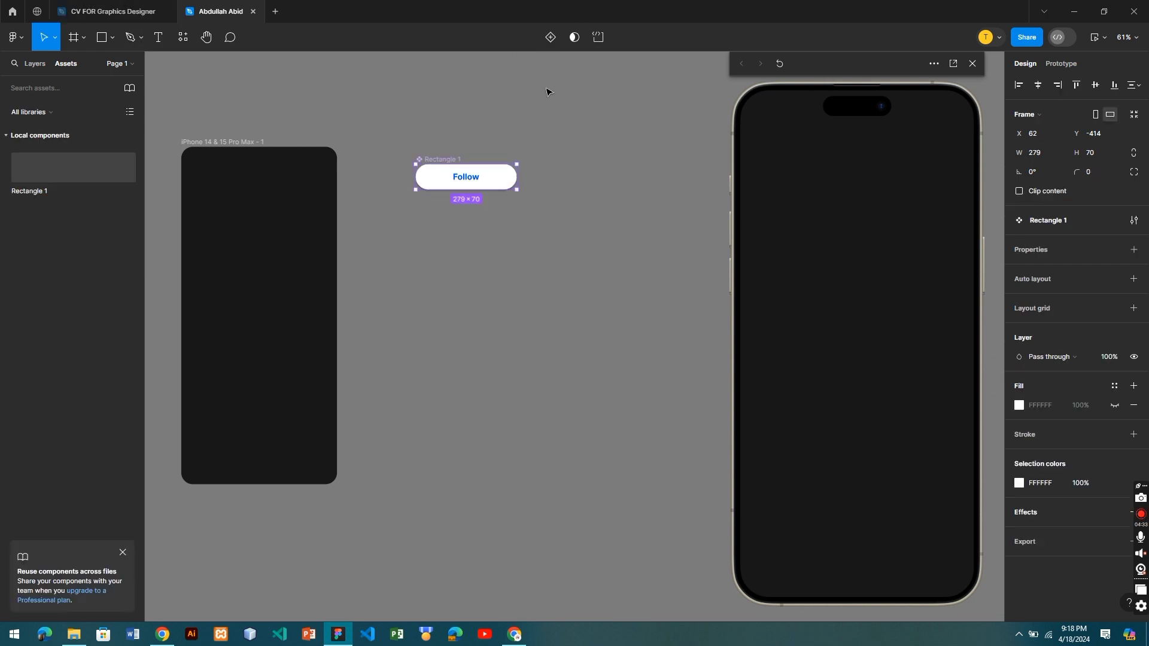
Add a second variant to the pill-shaped rectangle component
{"action": "left_click", "coordinate": [37, 63]}
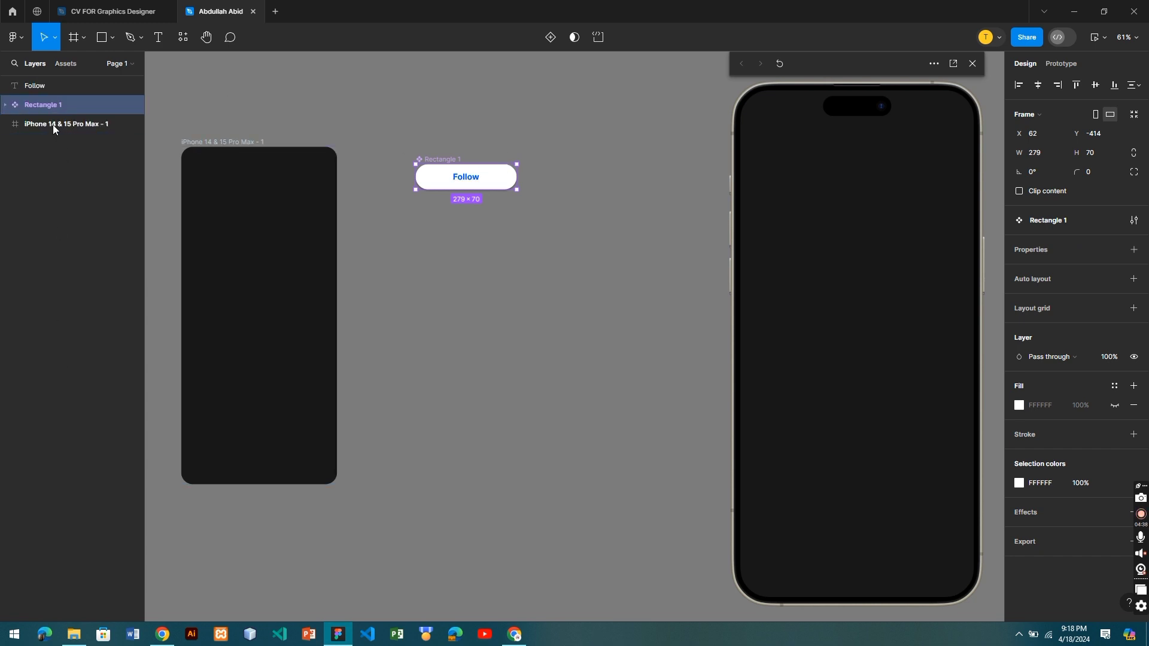
{"action": "left_click", "coordinate": [66, 64]}
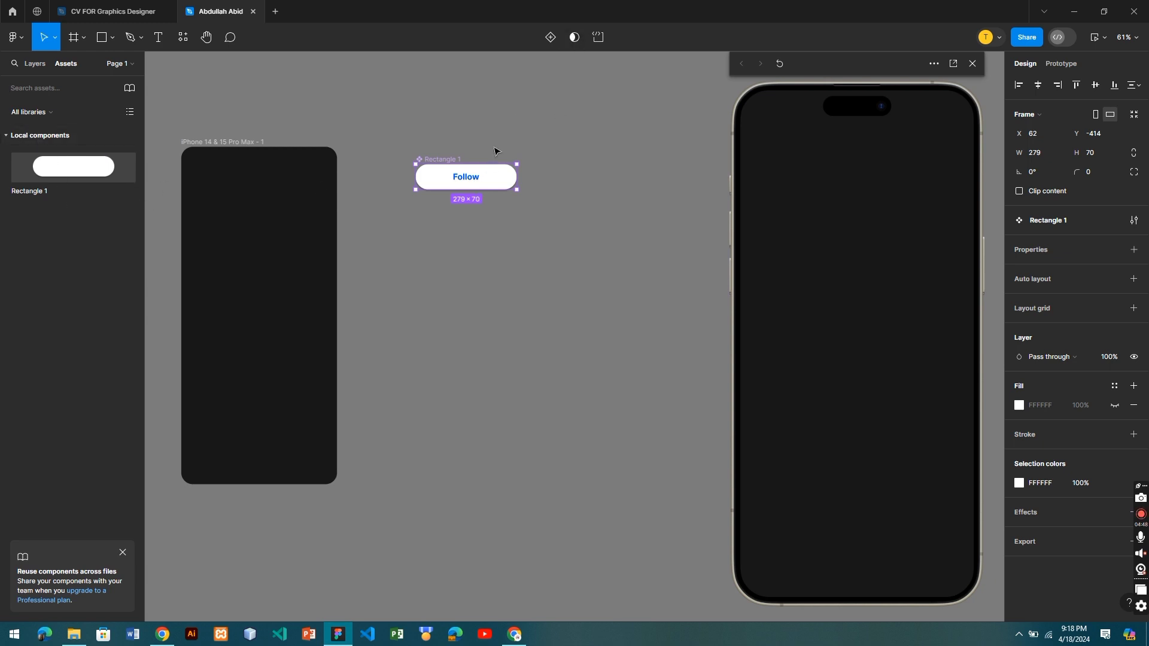
{"action": "left_click", "coordinate": [550, 37]}
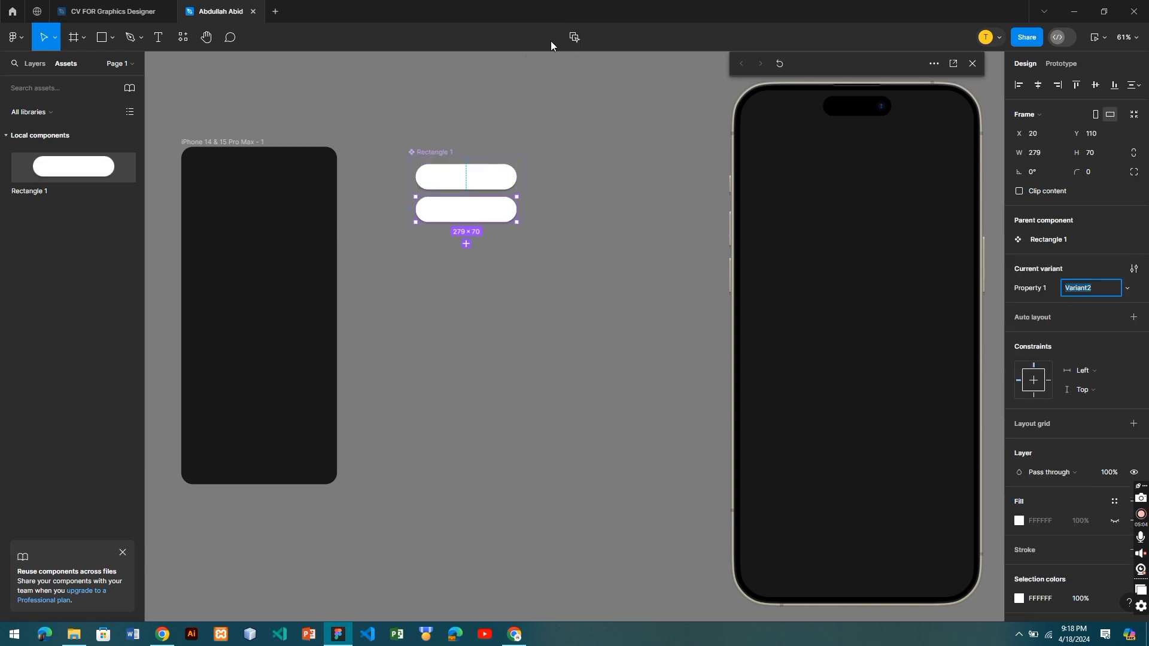
{"action": "left_click", "coordinate": [493, 184]}
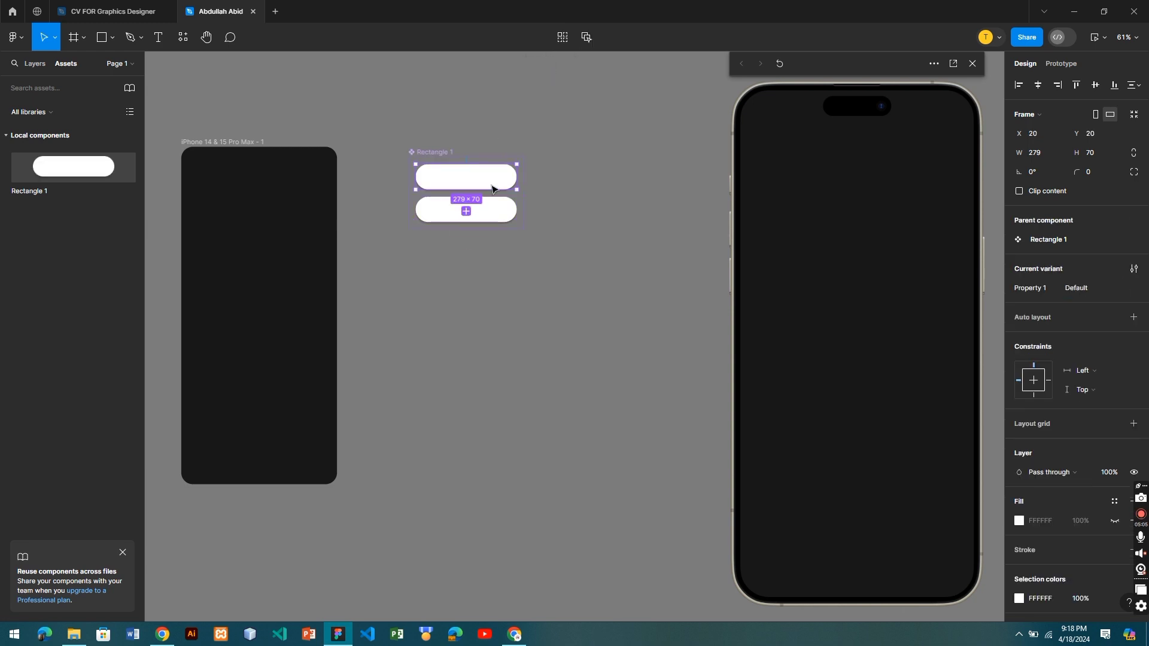
Shift the component set over the canvas and put a copy of the Follow text on the middle of each variant
{"action": "left_click", "coordinate": [487, 233]}
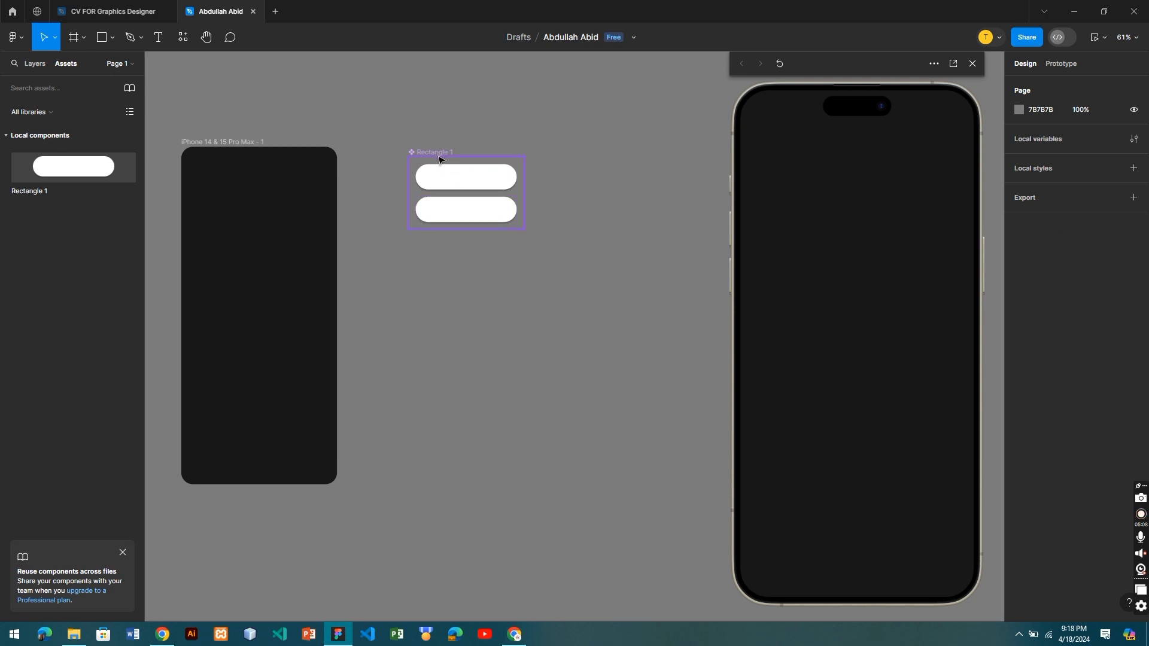
{"action": "left_click_drag", "start_coordinate": [441, 157], "coordinate": [532, 227]}
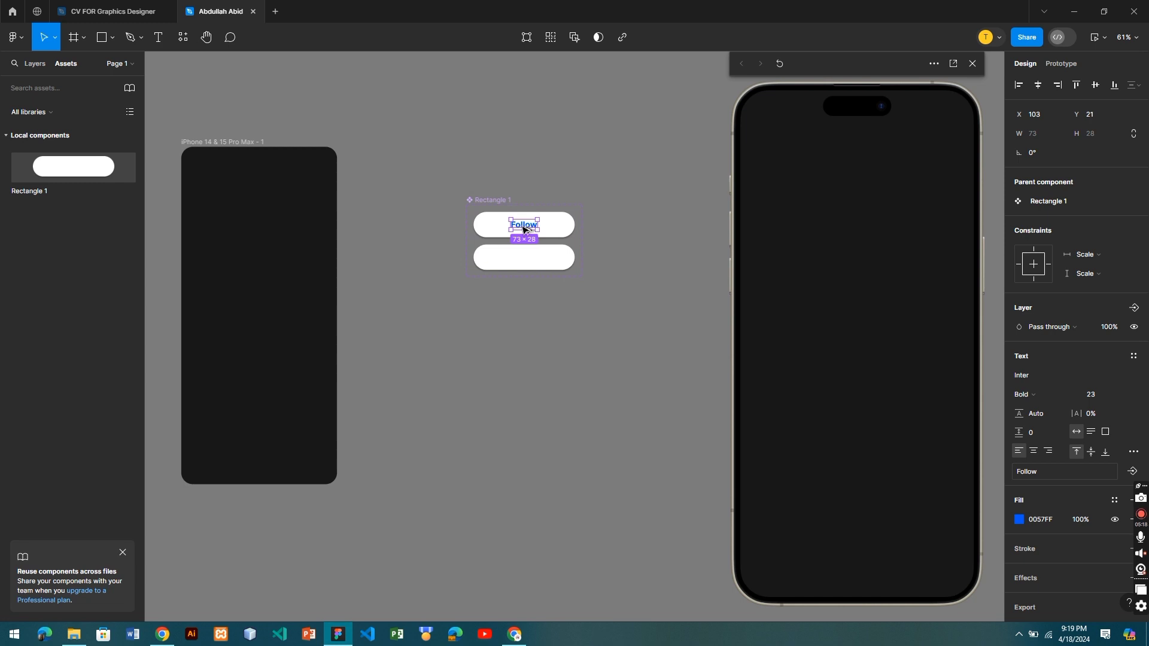
{"action": "left_click_drag", "start_coordinate": [524, 229], "coordinate": [525, 261]}
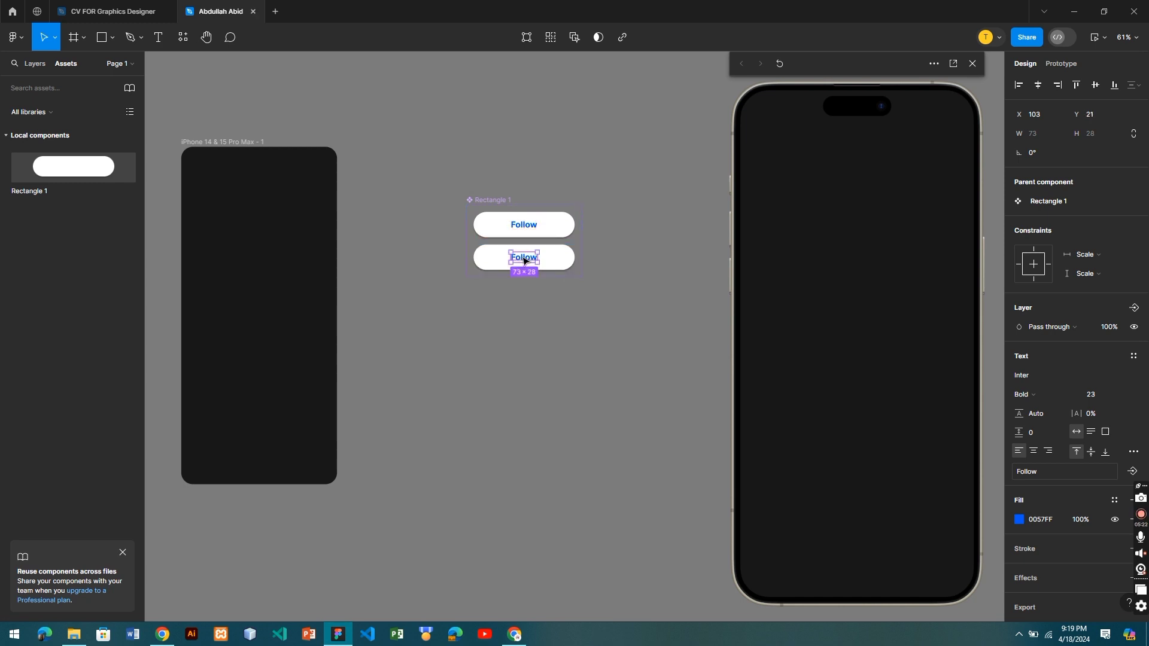
Change the lower variant's text to "Following" and centre it on the pill
{"action": "double_click", "coordinate": [524, 259]}
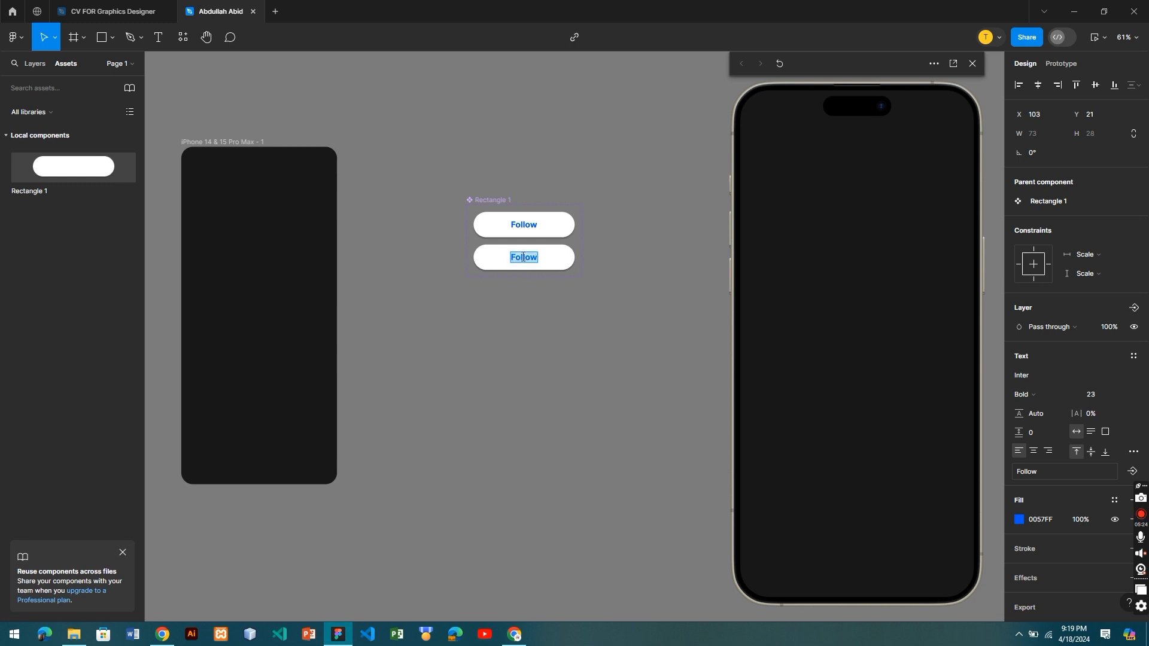
{"action": "type", "text": "Following"}
{"action": "key", "text": "Escape"}
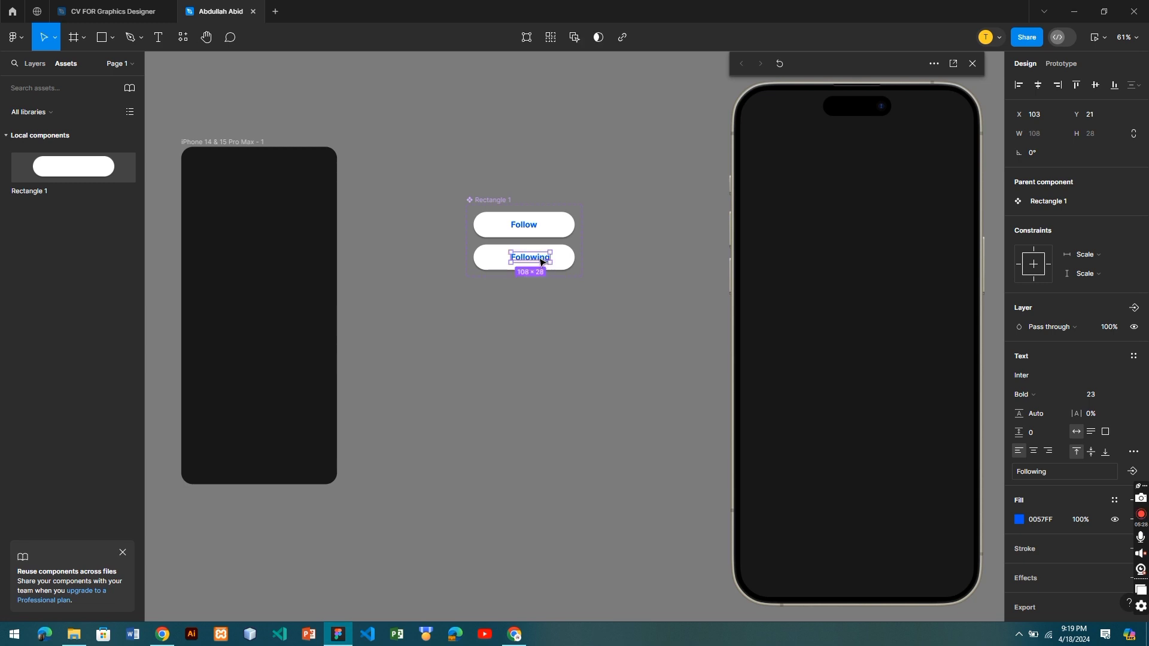
{"action": "left_click_drag", "start_coordinate": [547, 262], "coordinate": [541, 262]}
{"action": "left_click", "coordinate": [545, 297]}
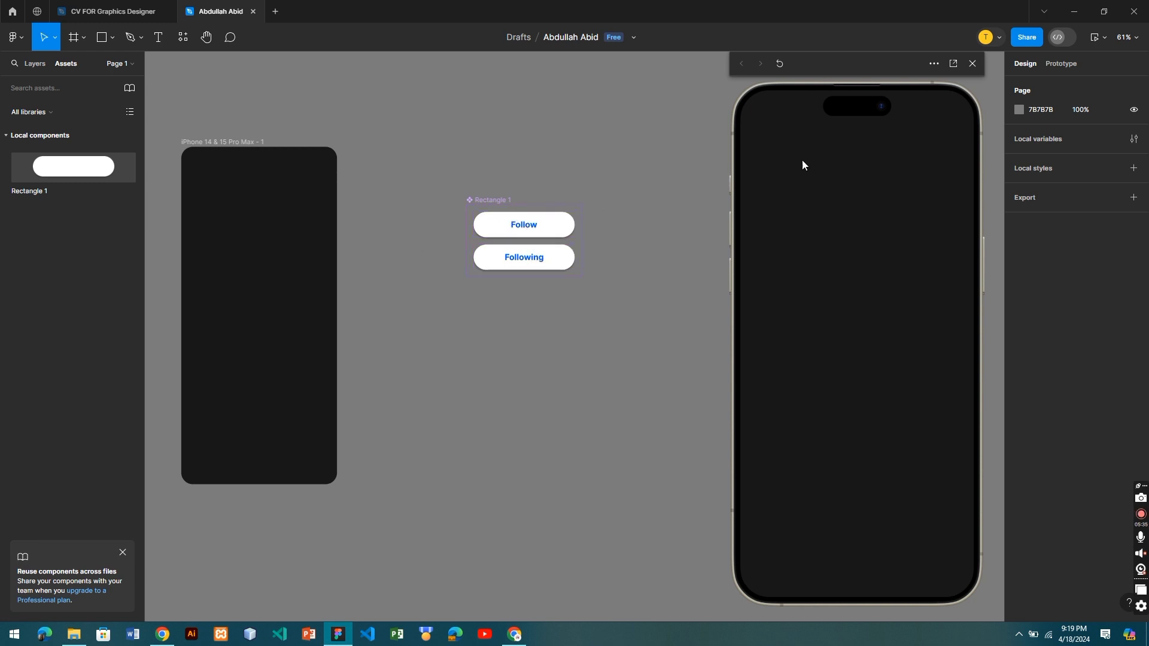
Add a prototype connection from the Follow variant to the Following variant in the component set
{"action": "left_click", "coordinate": [1064, 63]}
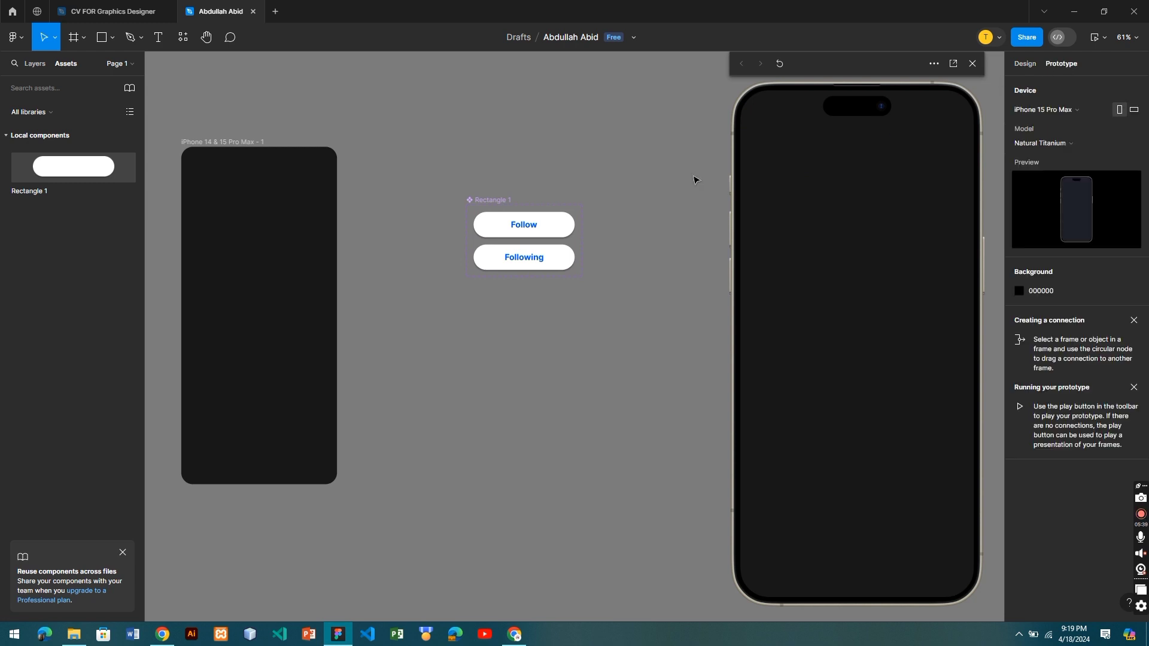
{"action": "scroll", "coordinate": [569, 245], "scroll_direction": "up", "scroll_amount": 5}
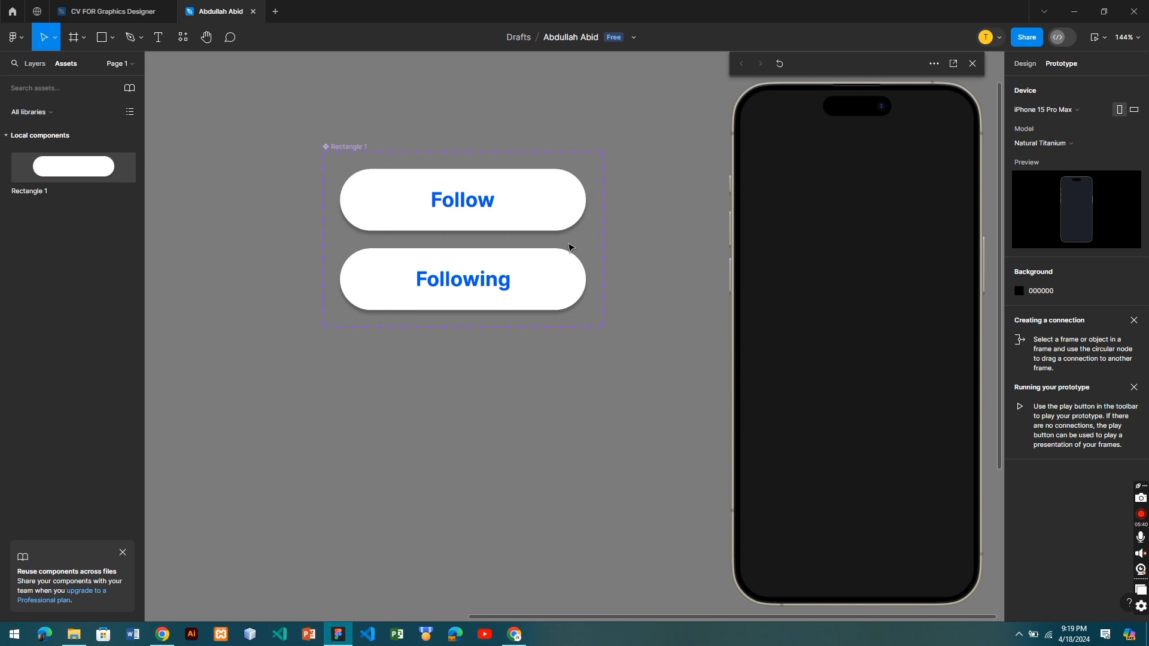
{"action": "scroll", "coordinate": [568, 247], "scroll_direction": "up", "scroll_amount": 1}
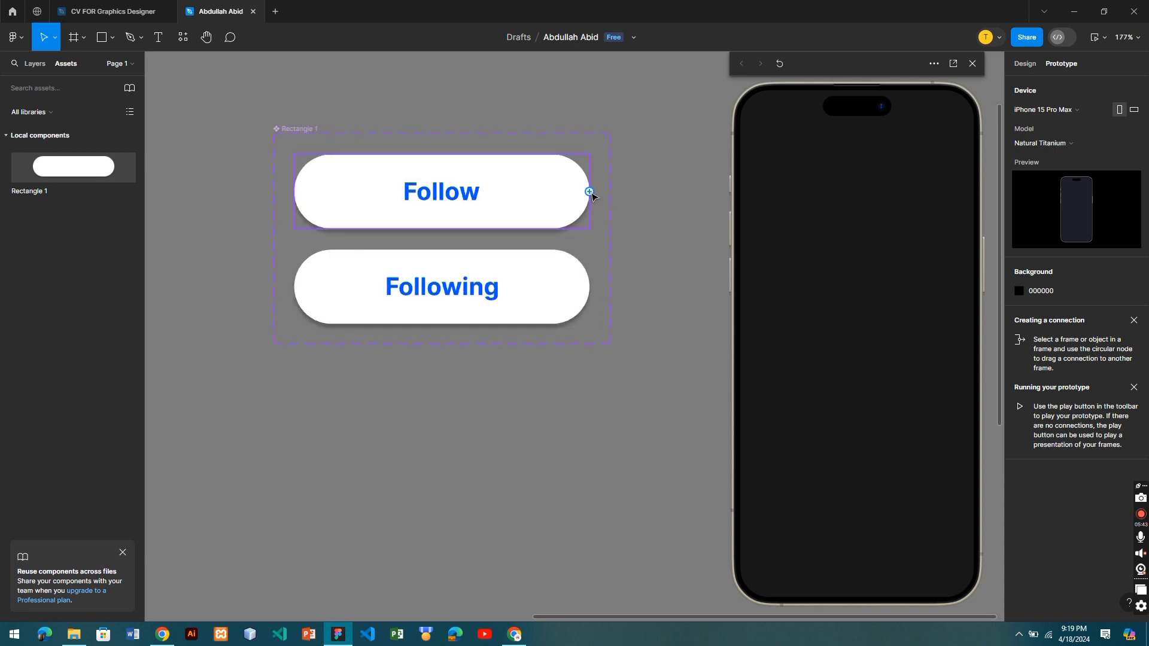
{"action": "scroll", "coordinate": [591, 195], "scroll_direction": "up", "scroll_amount": 3}
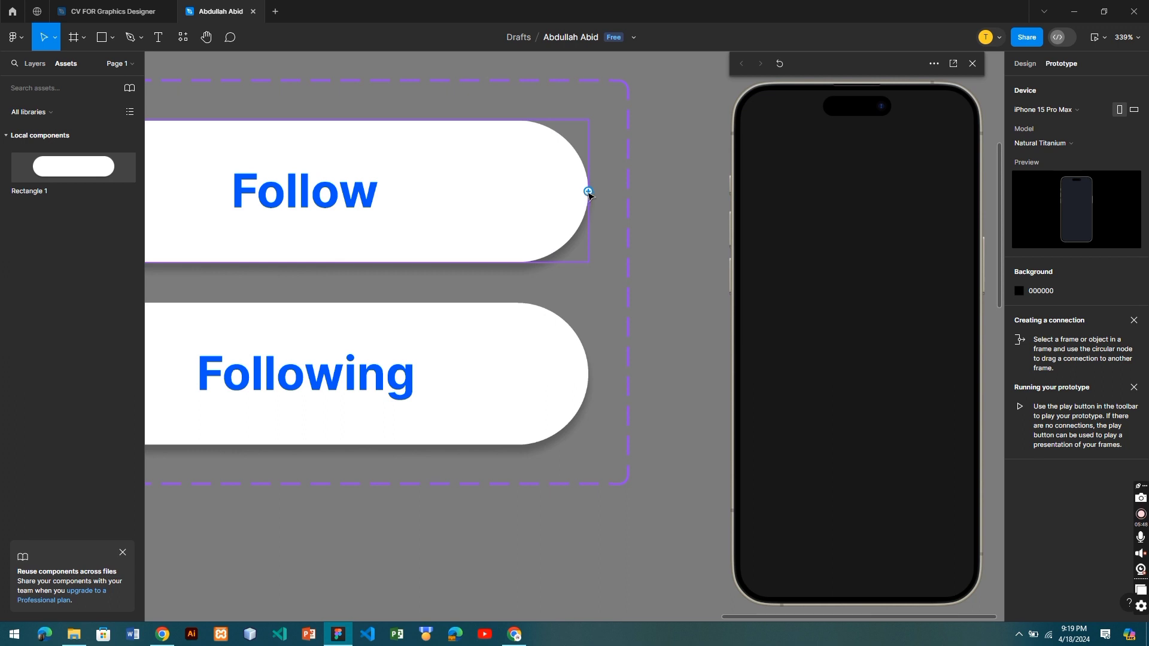
{"action": "left_click", "coordinate": [588, 194]}
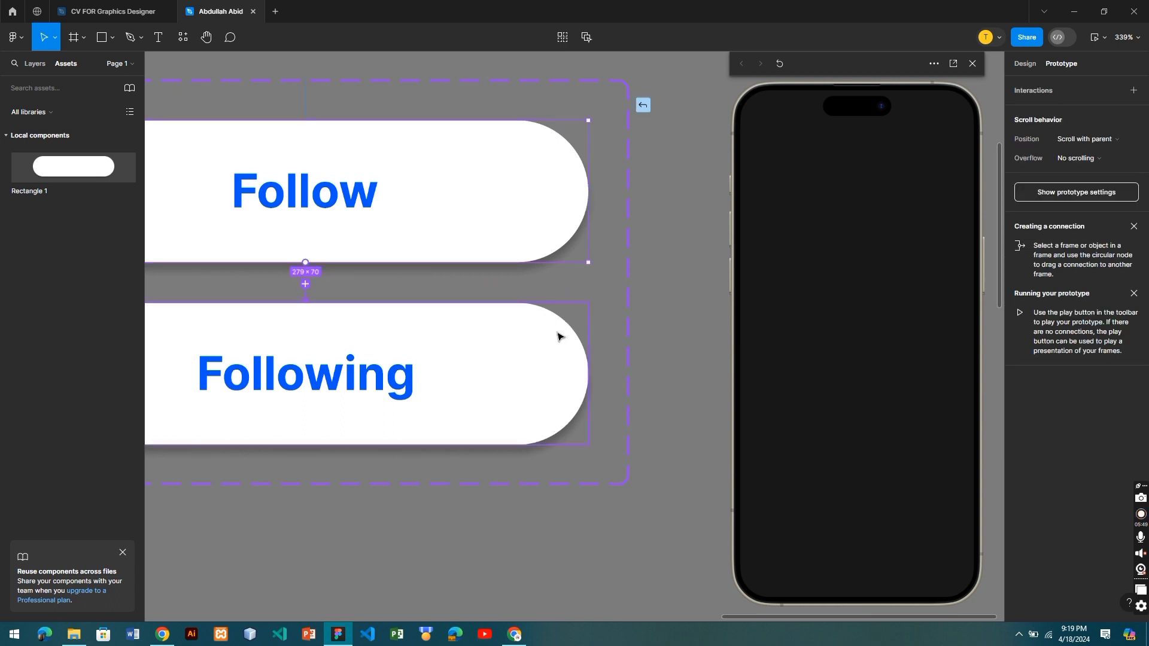
{"action": "left_click_drag", "start_coordinate": [557, 337], "coordinate": [559, 336]}
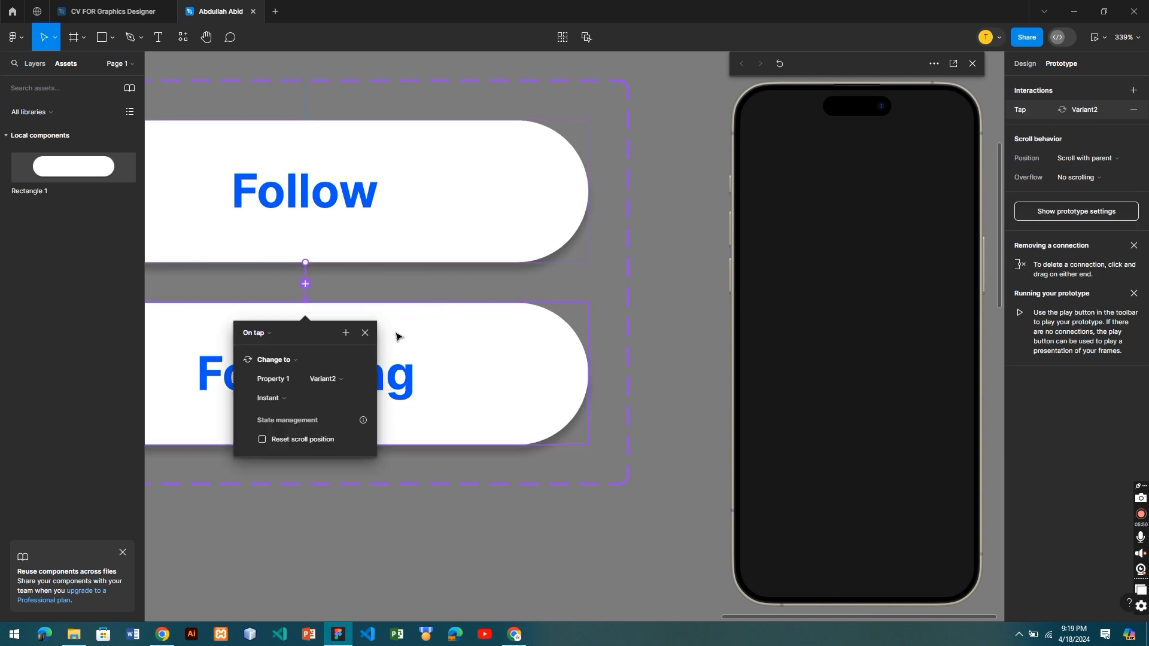
Choose On tap as the interaction's trigger, Change to as its action and Variant2 as the target for Property 1
{"action": "left_click", "coordinate": [264, 334]}
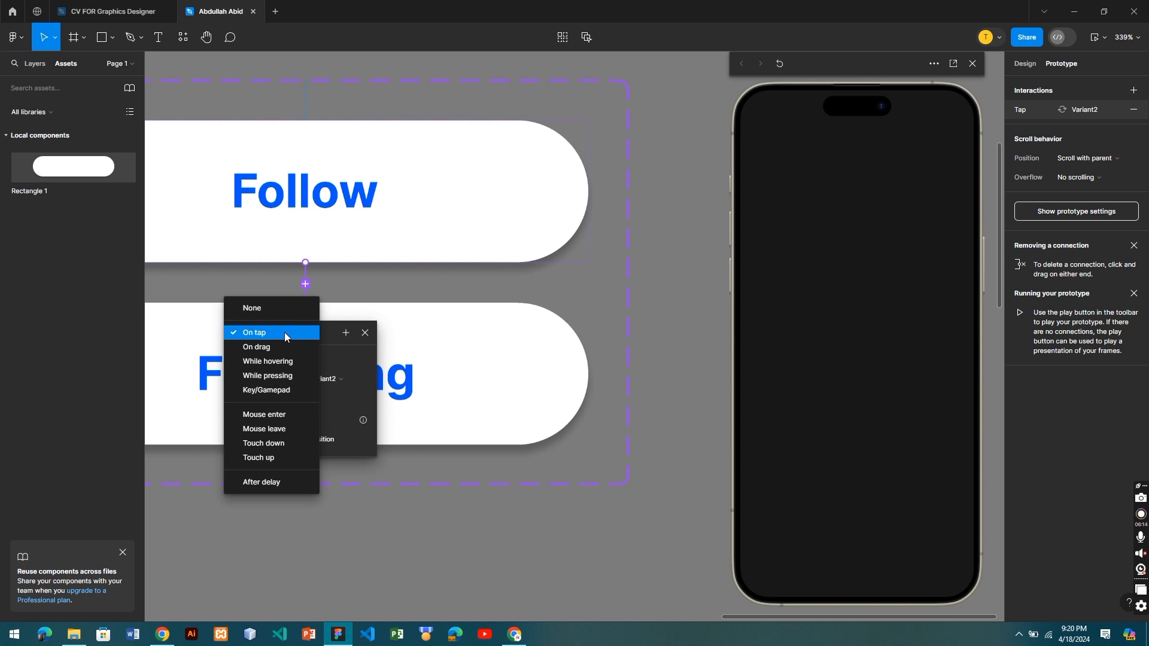
{"action": "left_click", "coordinate": [251, 337]}
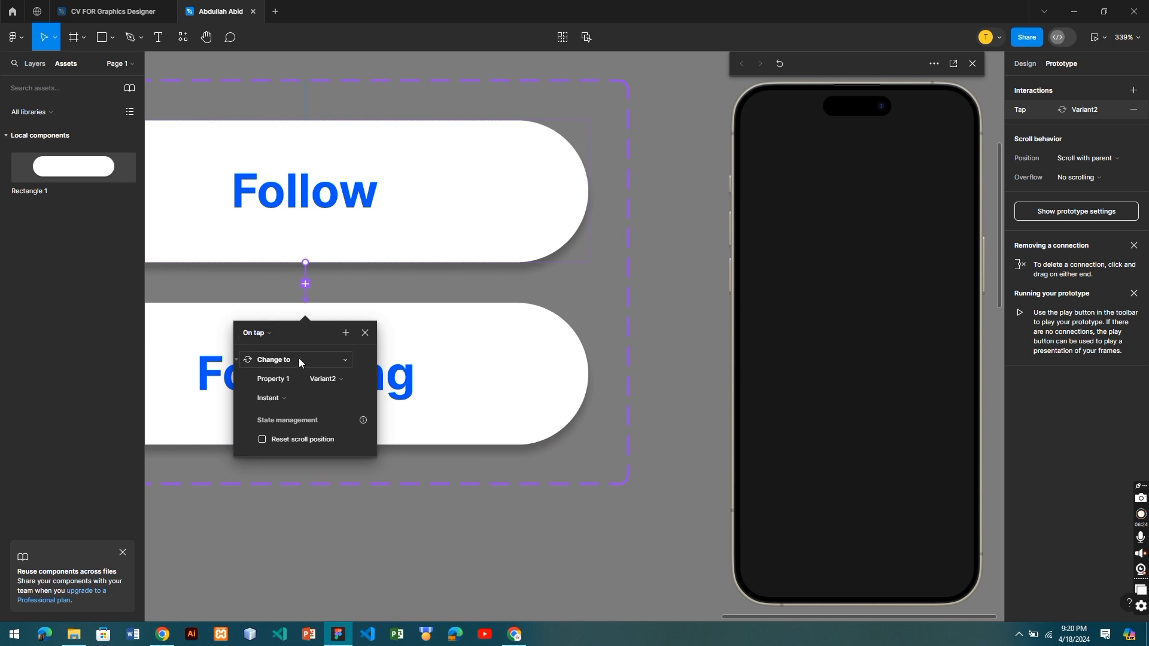
{"action": "left_click", "coordinate": [346, 362]}
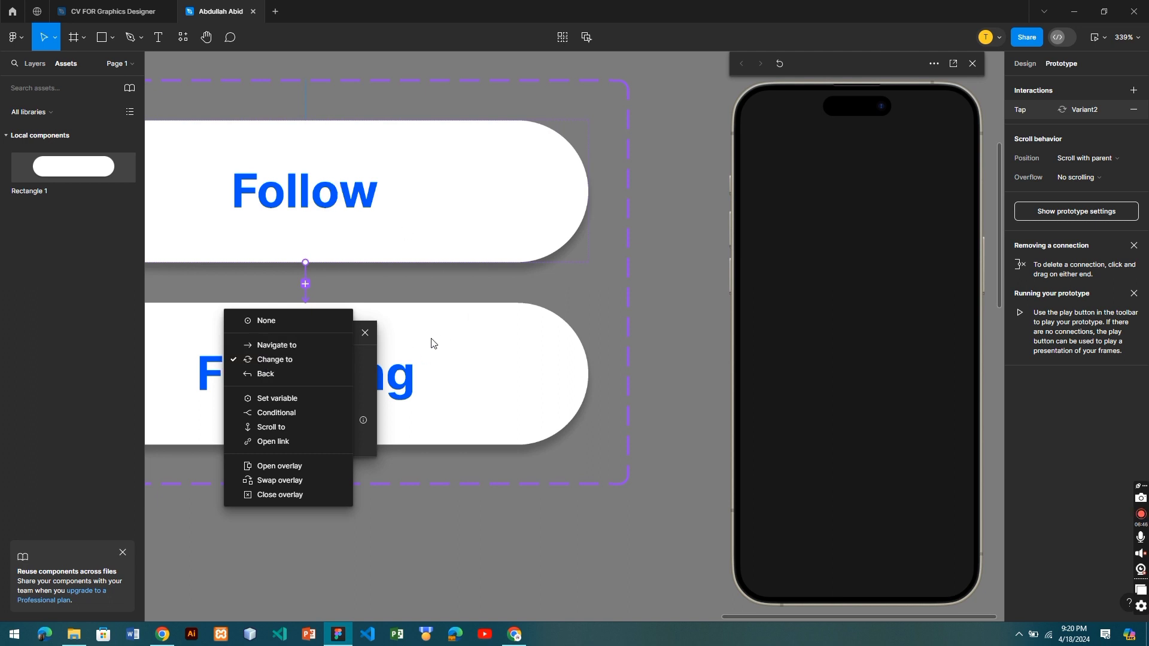
{"action": "left_click", "coordinate": [294, 362]}
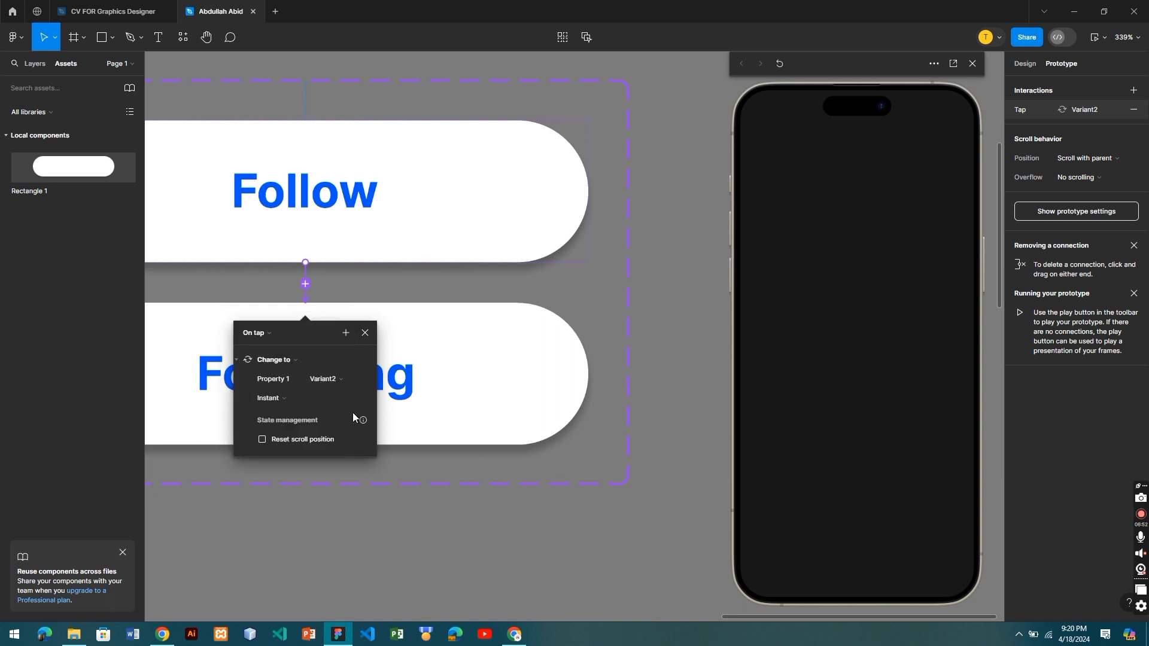
{"action": "left_click", "coordinate": [352, 381]}
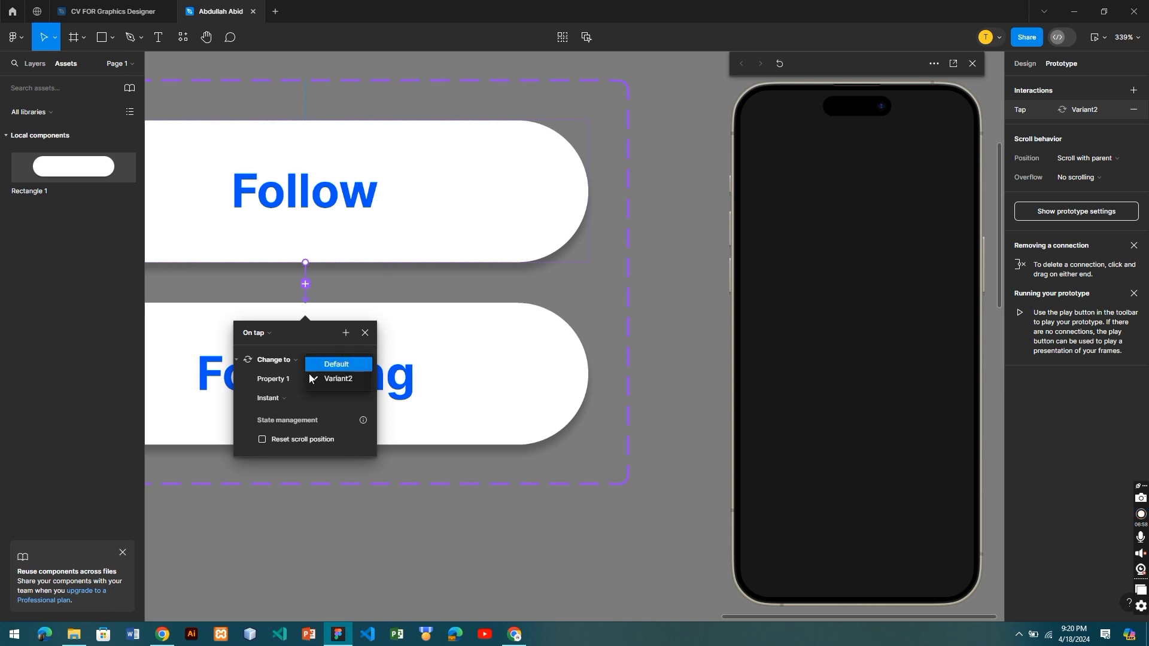
{"action": "left_click", "coordinate": [350, 380]}
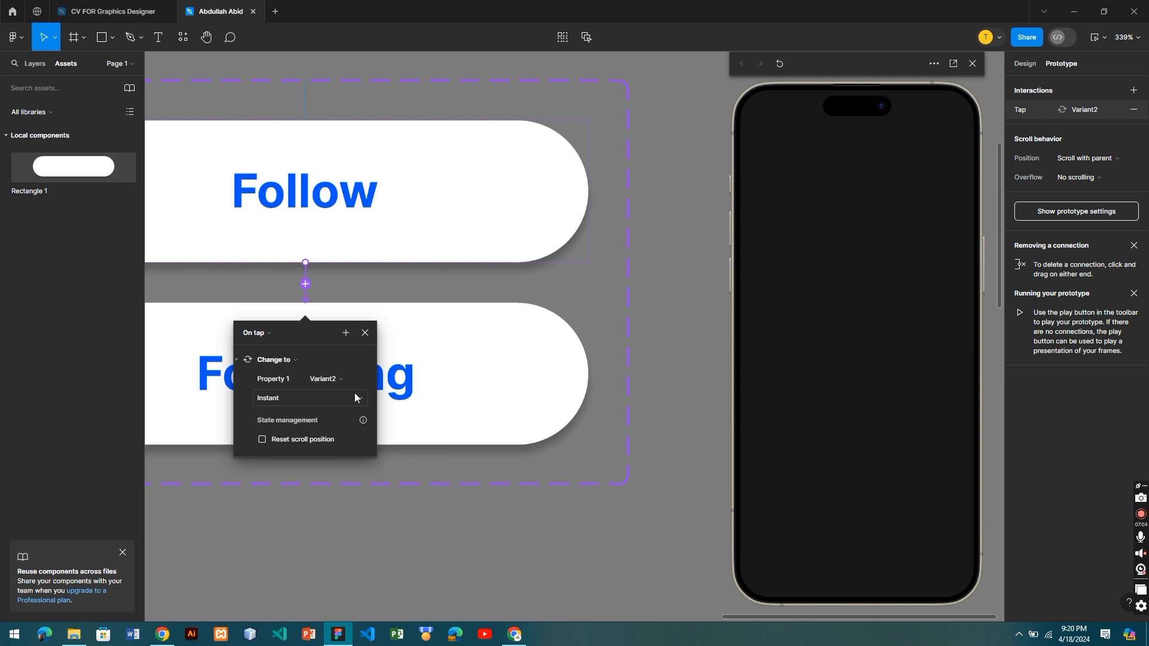
Try Smart animate as the interaction's animation, return it to Instant and close the interaction details
{"action": "left_click", "coordinate": [357, 398]}
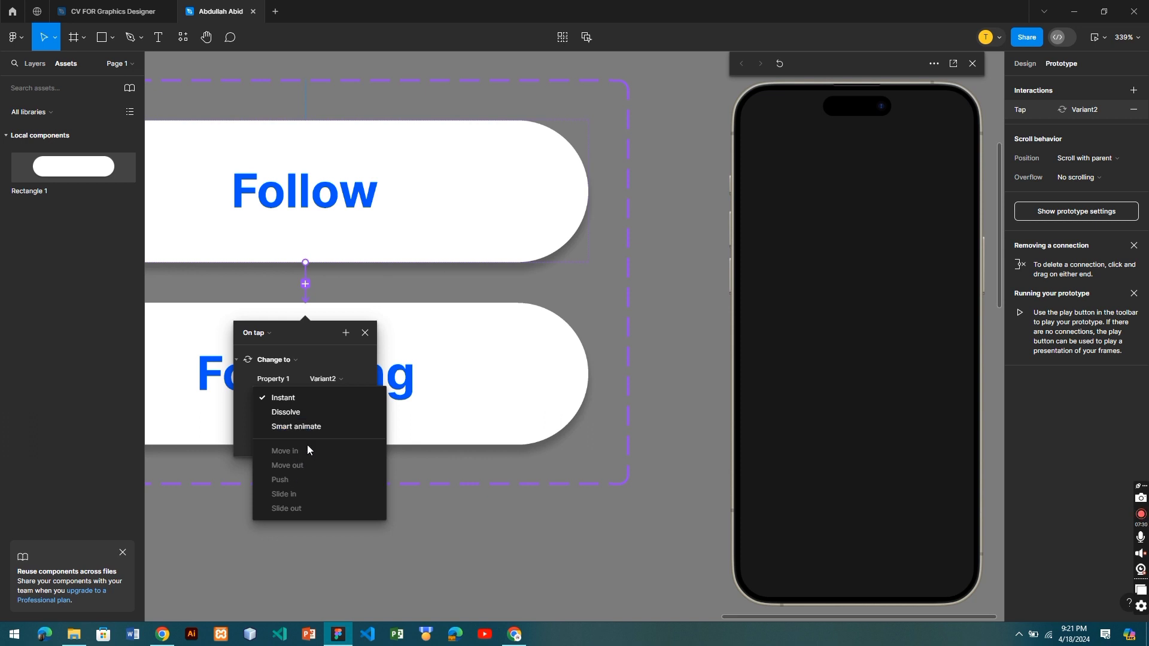
{"action": "left_click", "coordinate": [316, 427]}
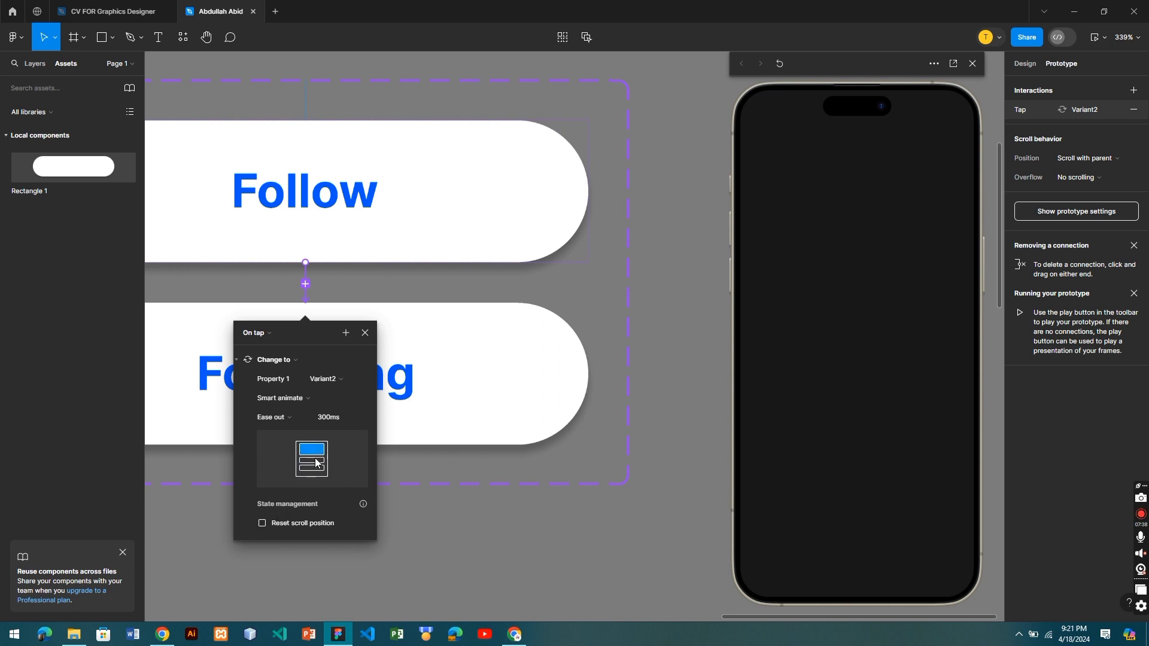
{"action": "left_click", "coordinate": [345, 397]}
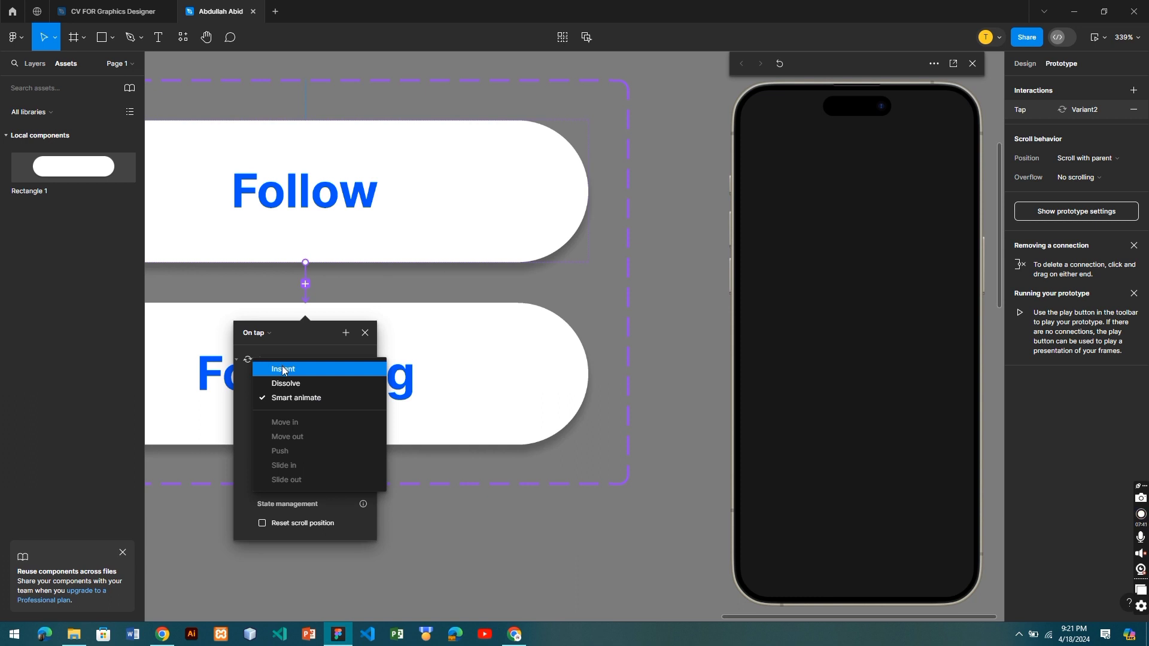
{"action": "left_click", "coordinate": [284, 370]}
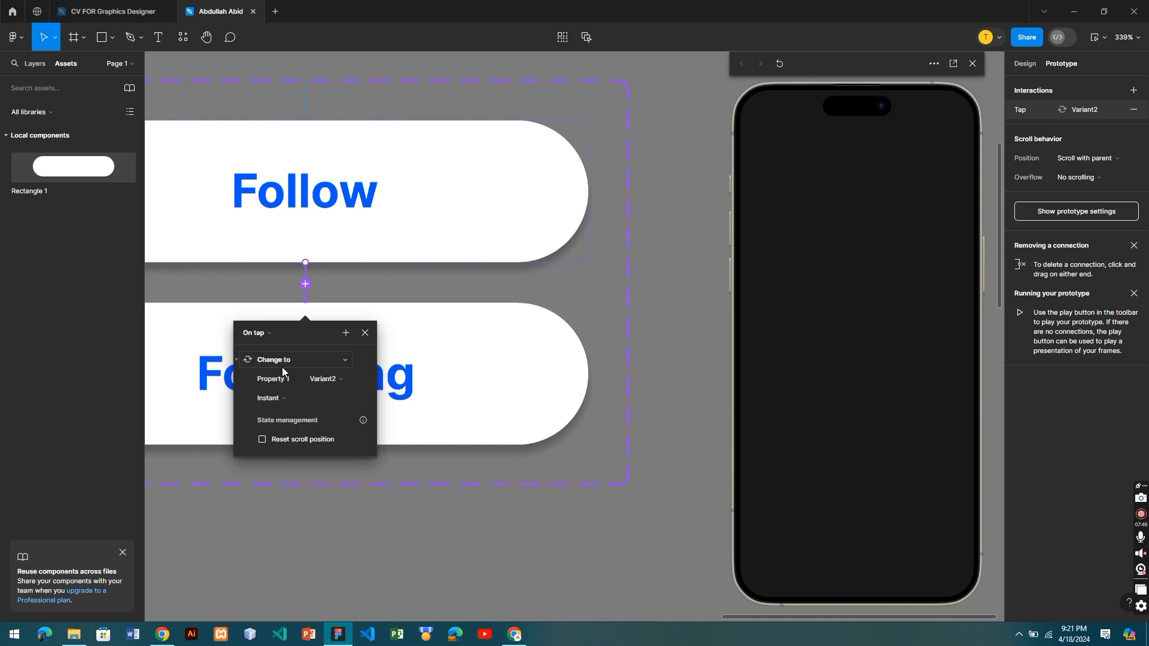
{"action": "left_click", "coordinate": [365, 333]}
Connect the Following variant back to the Follow variant with an On tap, Change to Default, Instant interaction
{"action": "scroll", "coordinate": [346, 322], "scroll_direction": "left", "scroll_amount": 5}
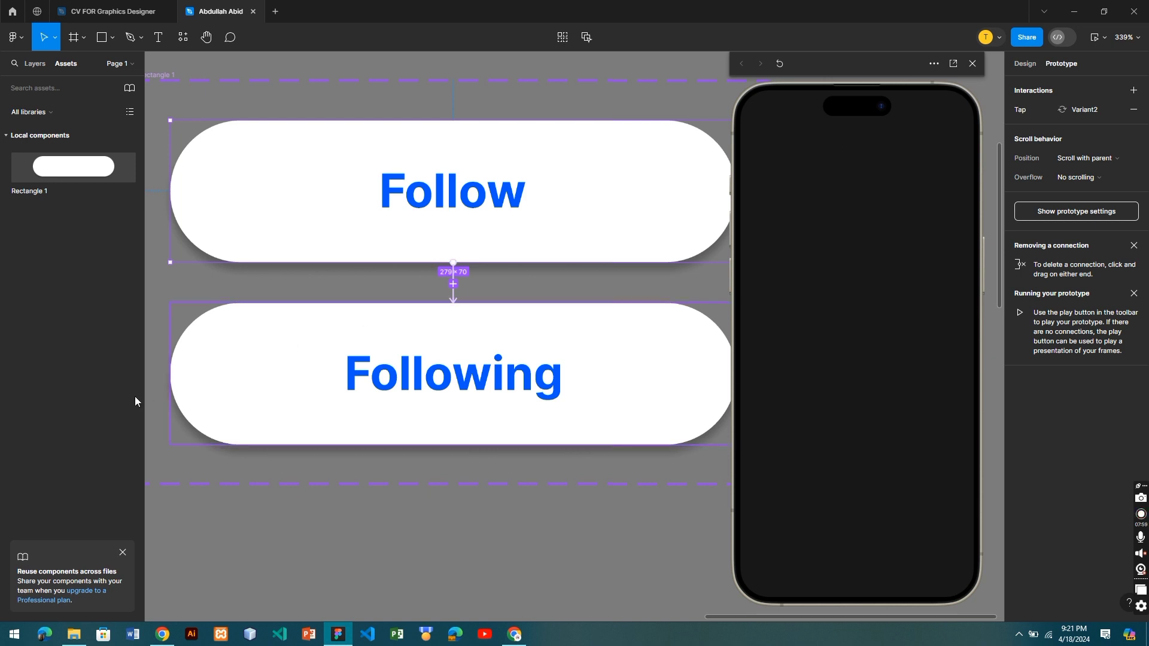
{"action": "left_click", "coordinate": [187, 371]}
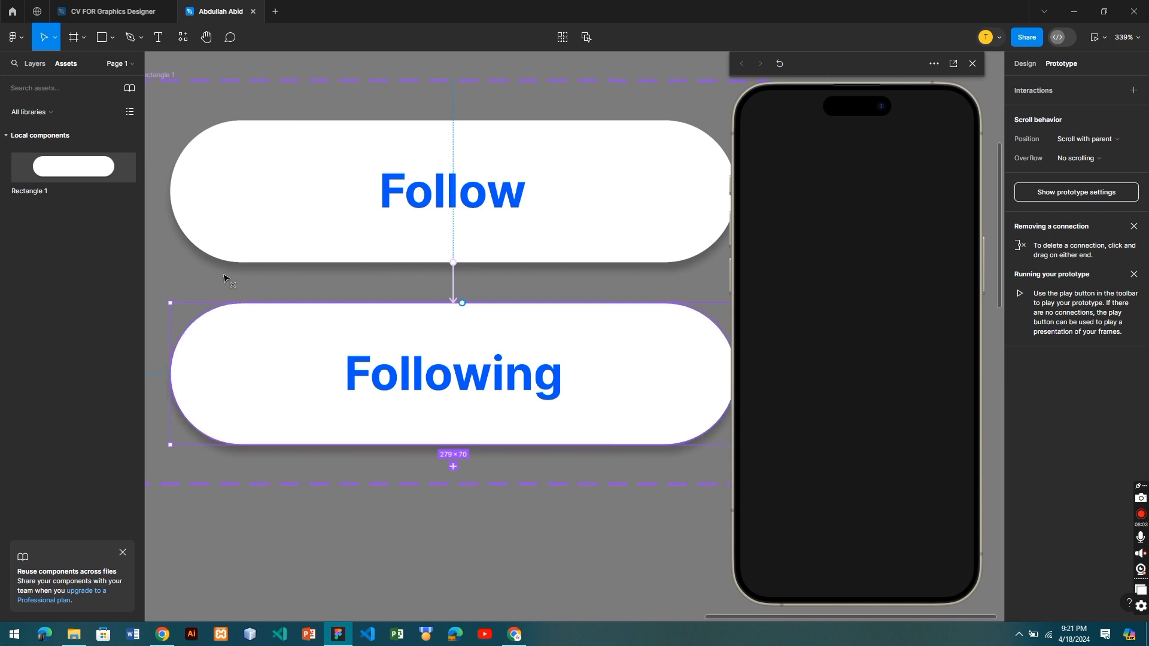
{"action": "left_click_drag", "start_coordinate": [356, 204], "coordinate": [357, 202]}
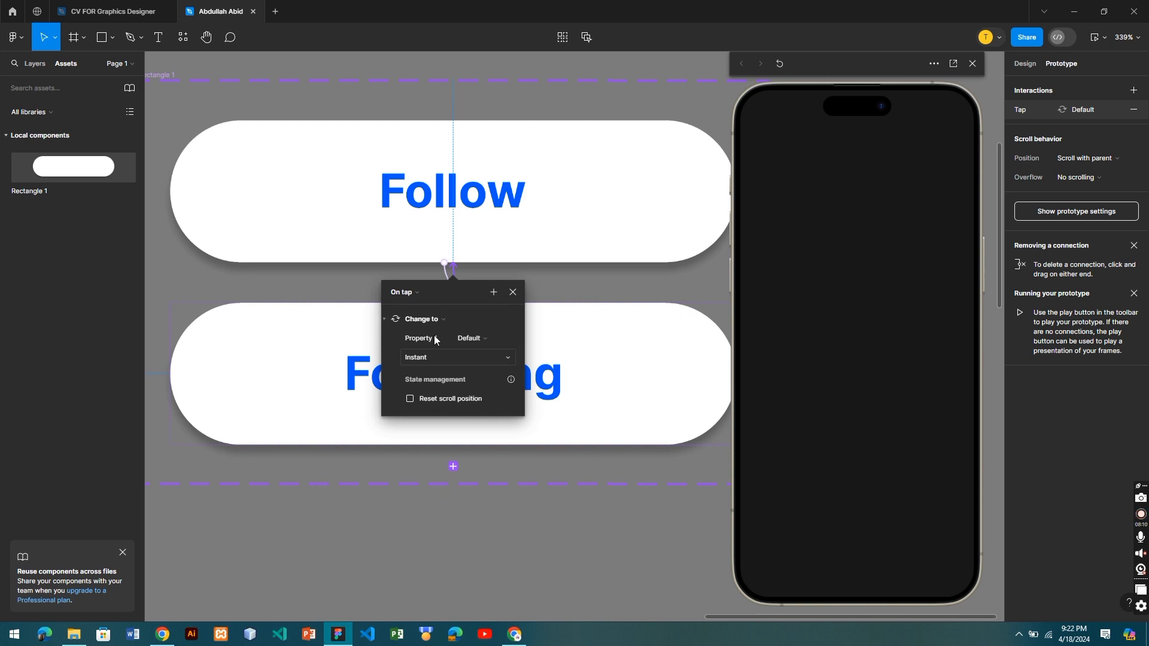
{"action": "left_click", "coordinate": [513, 292]}
{"action": "left_click", "coordinate": [517, 295]}
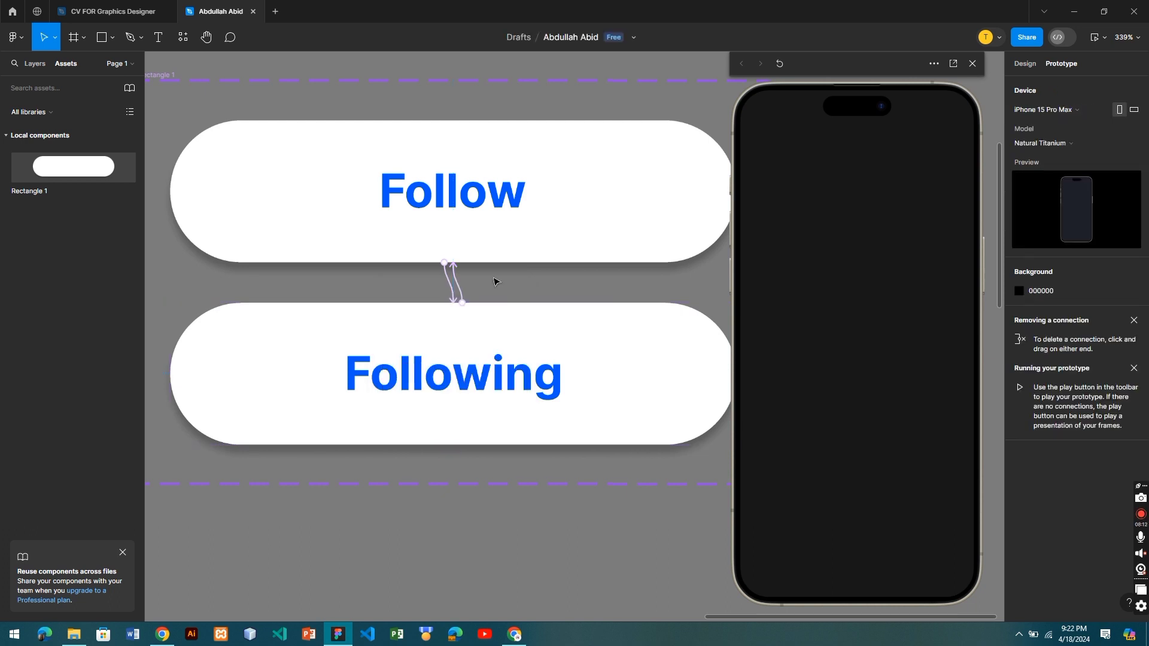
View the details of the Rectangle 1 component in the local assets and close them again
{"action": "scroll", "coordinate": [492, 278], "scroll_direction": "down", "scroll_amount": 5}
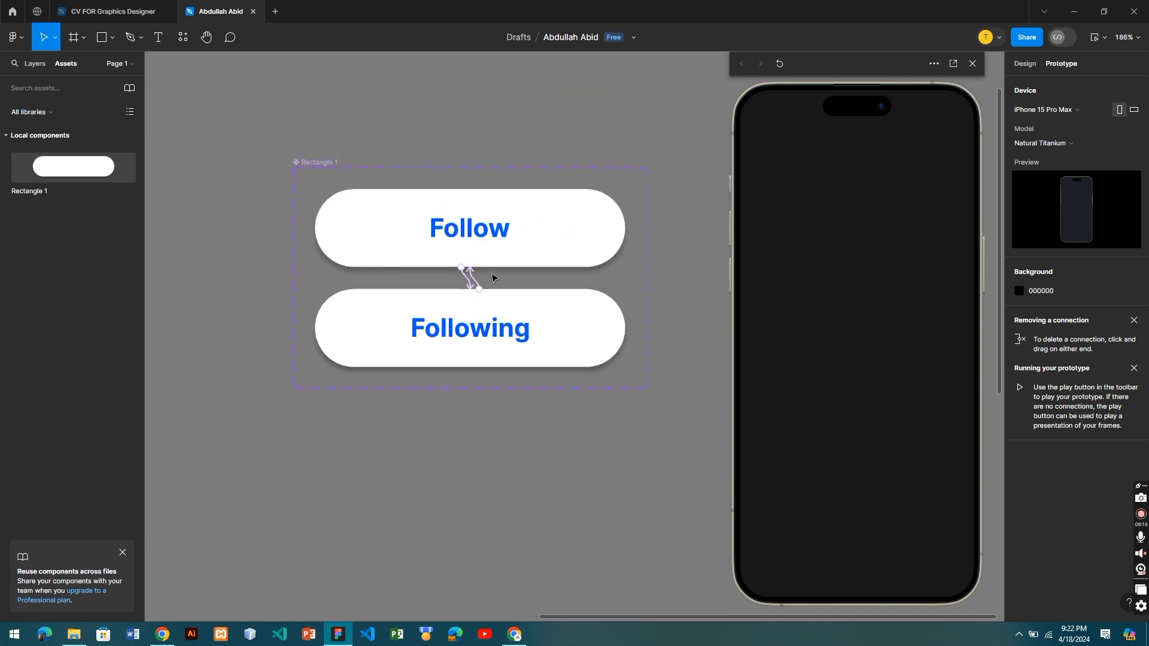
{"action": "left_click", "coordinate": [1026, 67]}
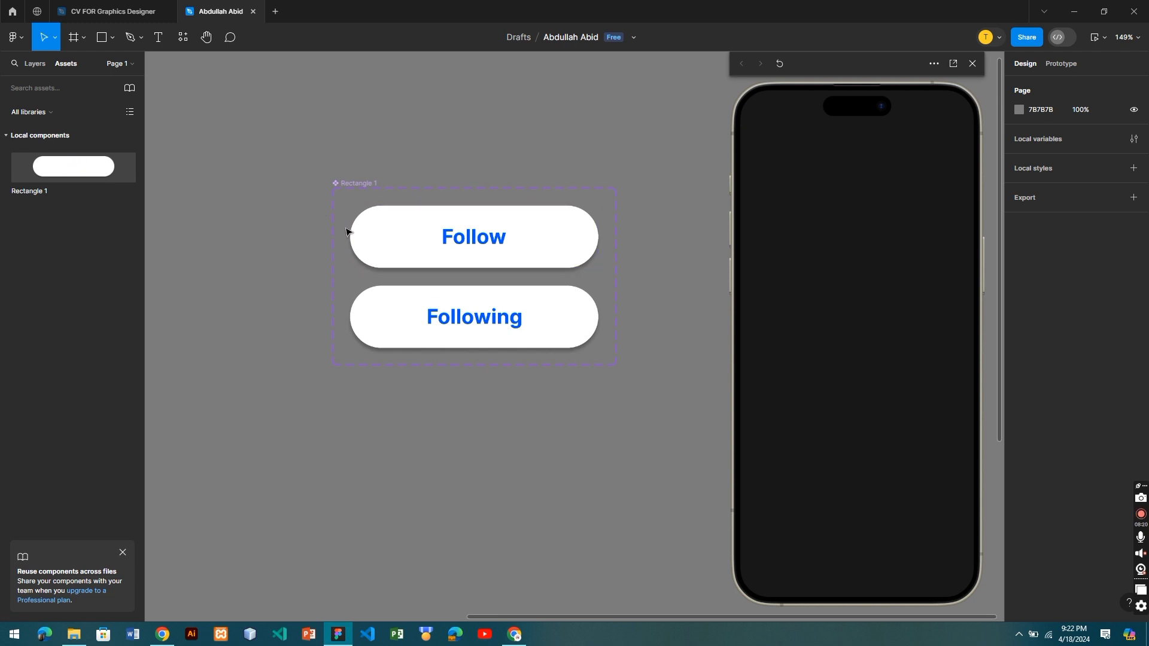
{"action": "left_click", "coordinate": [50, 172]}
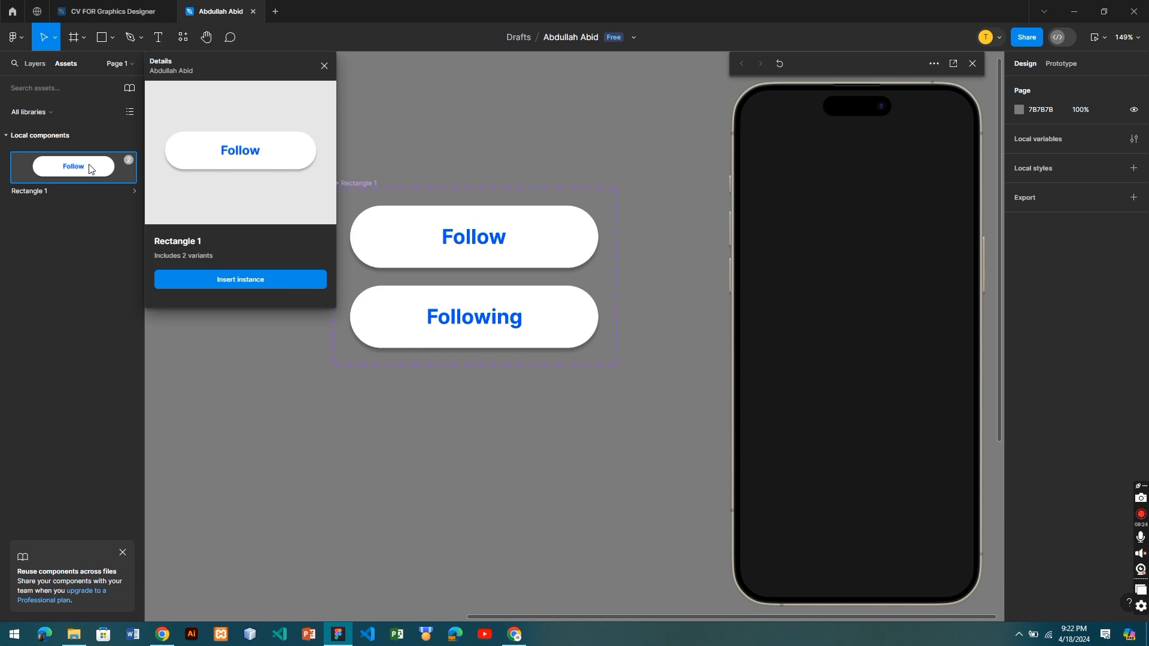
{"action": "mouse_move", "coordinate": [129, 166]}
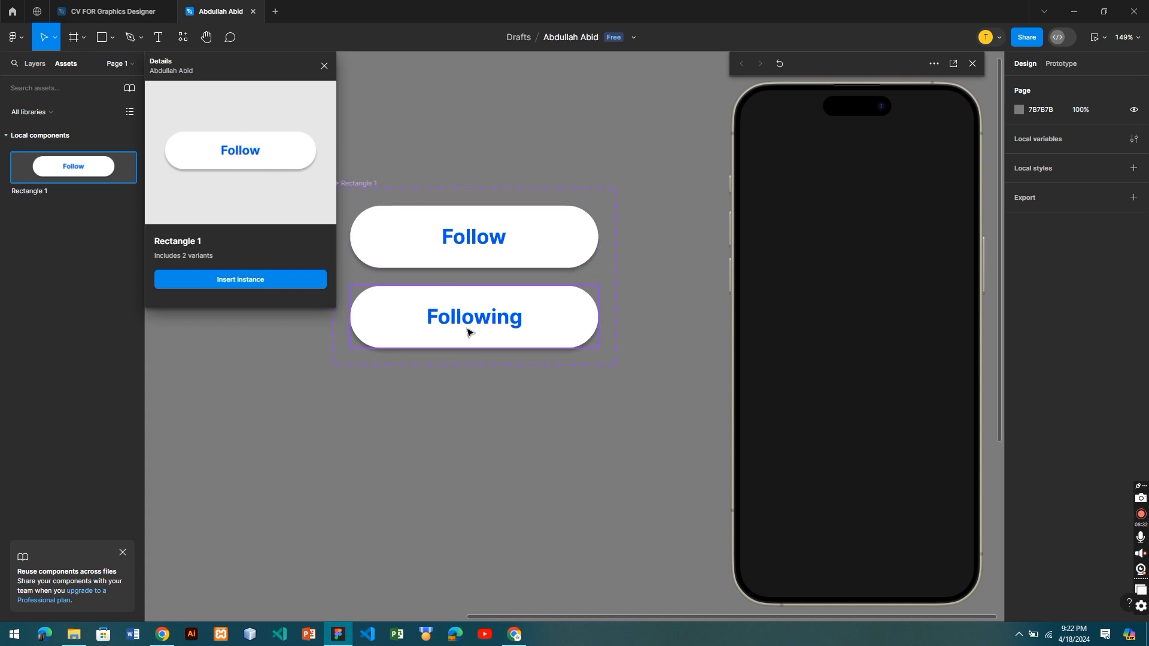
{"action": "left_click", "coordinate": [324, 66]}
Move the component set up and away from the phone frame, and place a Follow button instance at X 76, Y 200 in the frame
{"action": "scroll", "coordinate": [418, 271], "scroll_direction": "down", "scroll_amount": 10}
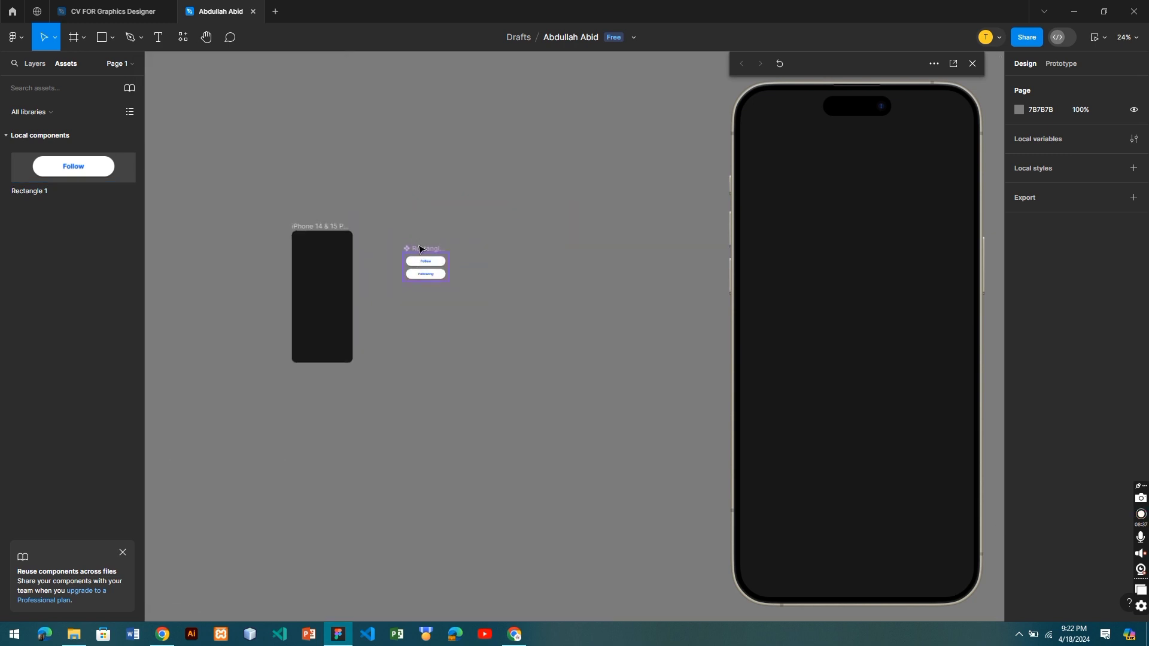
{"action": "left_click_drag", "start_coordinate": [421, 249], "coordinate": [233, 112]}
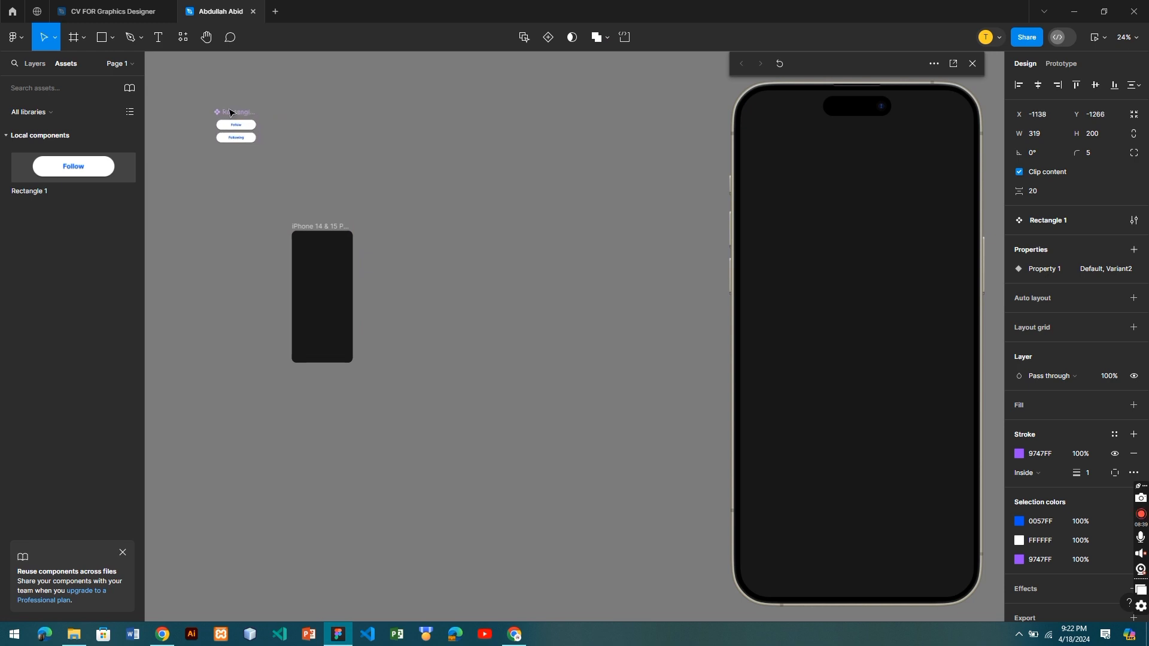
{"action": "scroll", "coordinate": [367, 237], "scroll_direction": "up", "scroll_amount": 5}
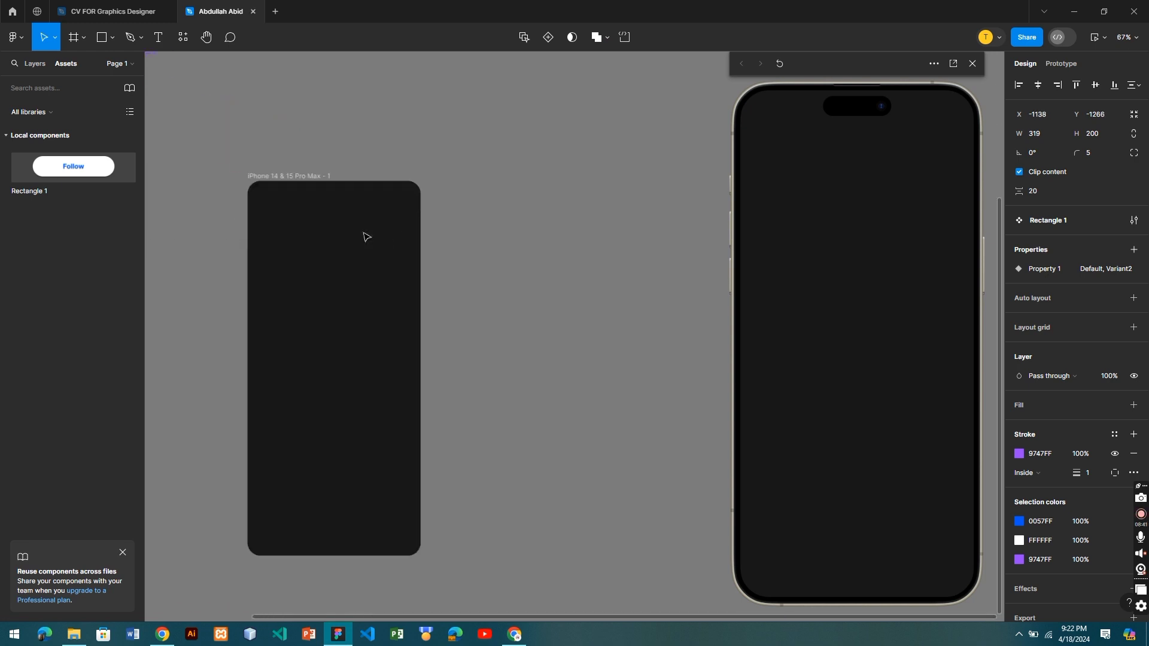
{"action": "scroll", "coordinate": [366, 237], "scroll_direction": "up", "scroll_amount": 2}
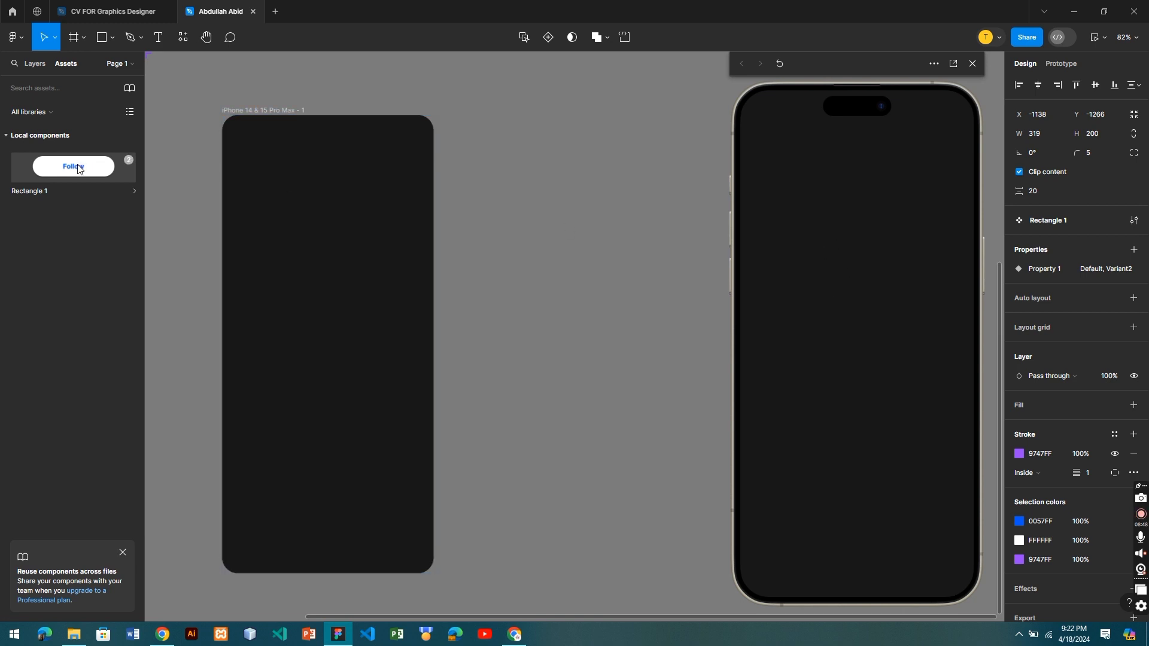
{"action": "left_click_drag", "start_coordinate": [78, 166], "coordinate": [332, 232]}
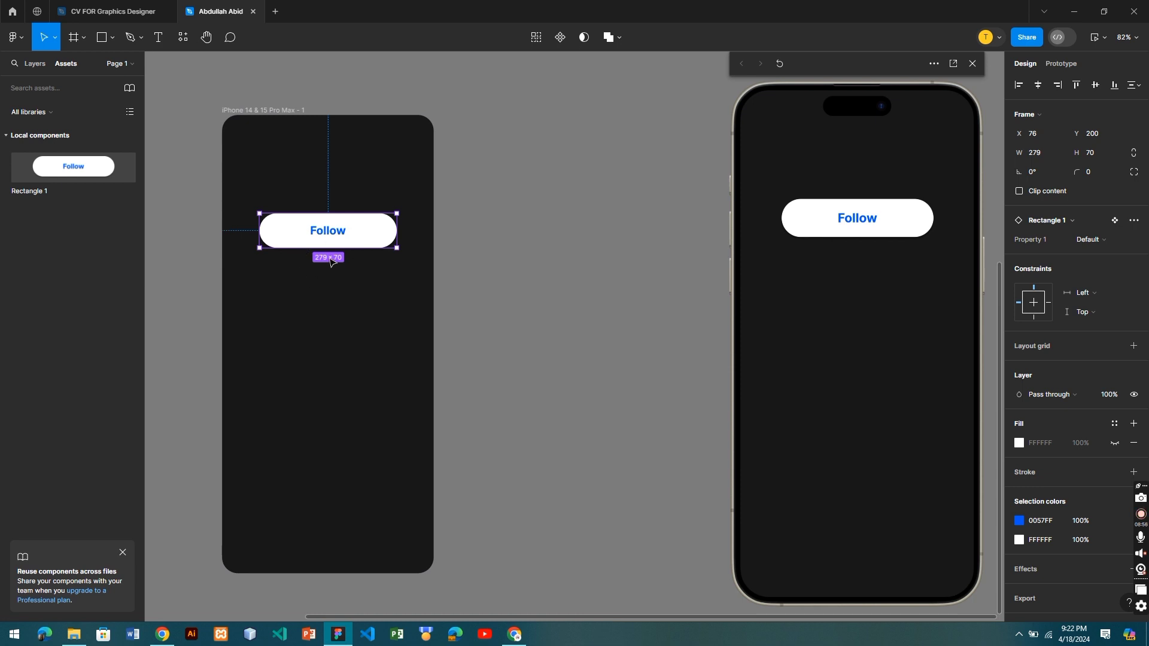
{"action": "left_click", "coordinate": [534, 306]}
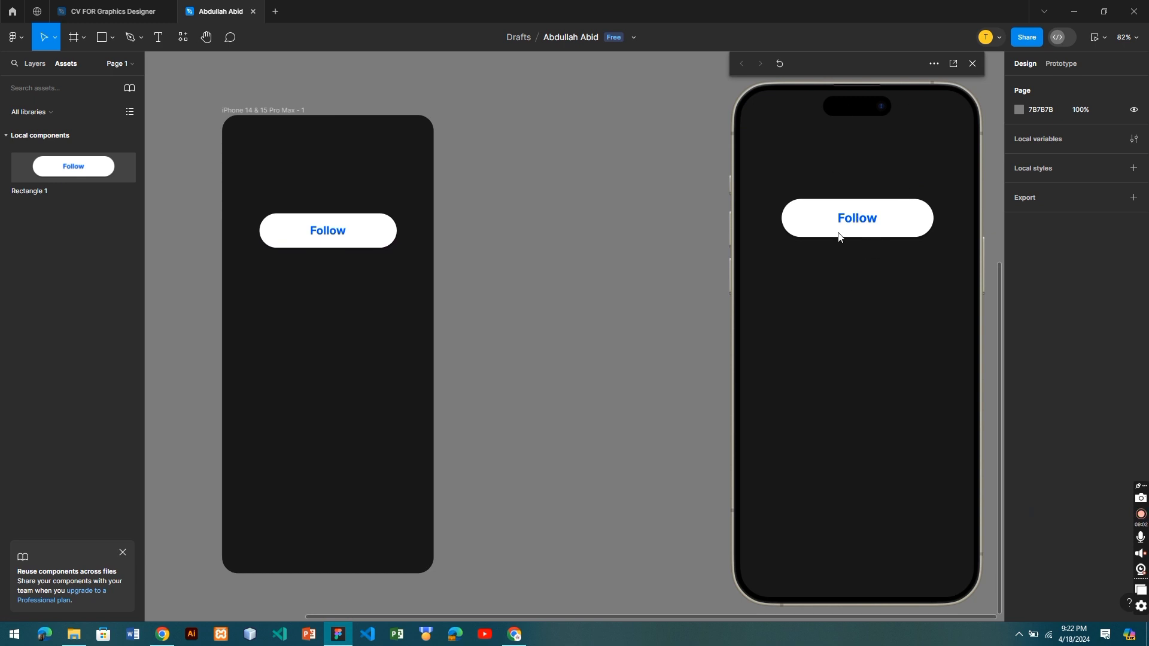
Test the Follow button in the prototype preview by tapping it twice
{"action": "left_click", "coordinate": [871, 231]}
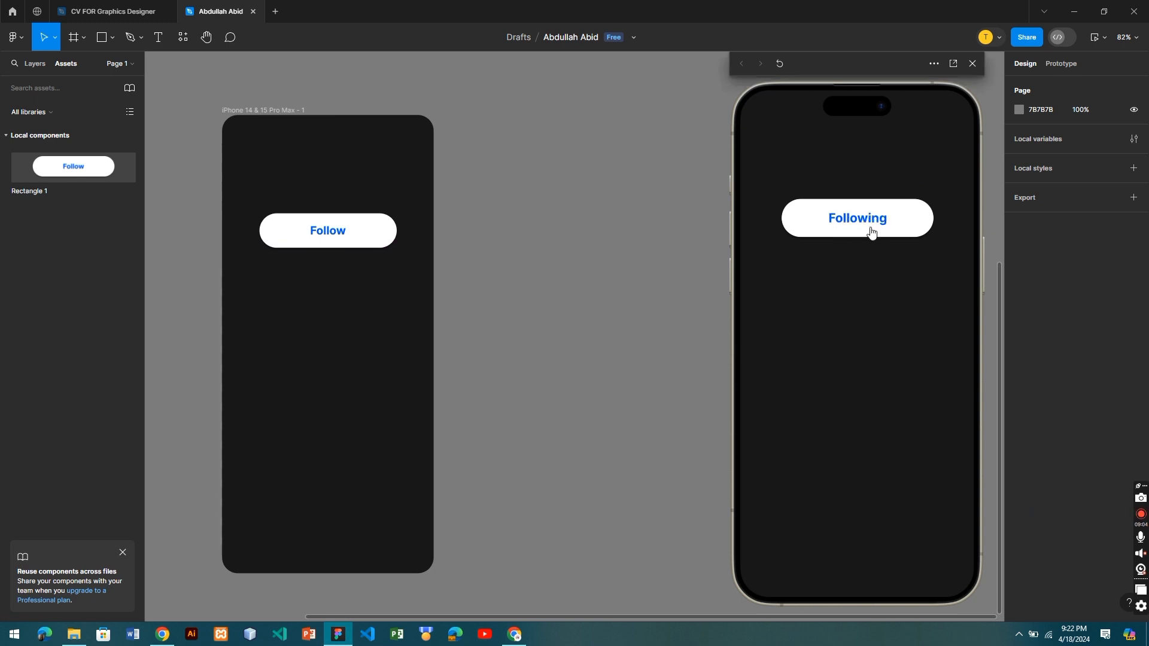
{"action": "left_click", "coordinate": [871, 231]}
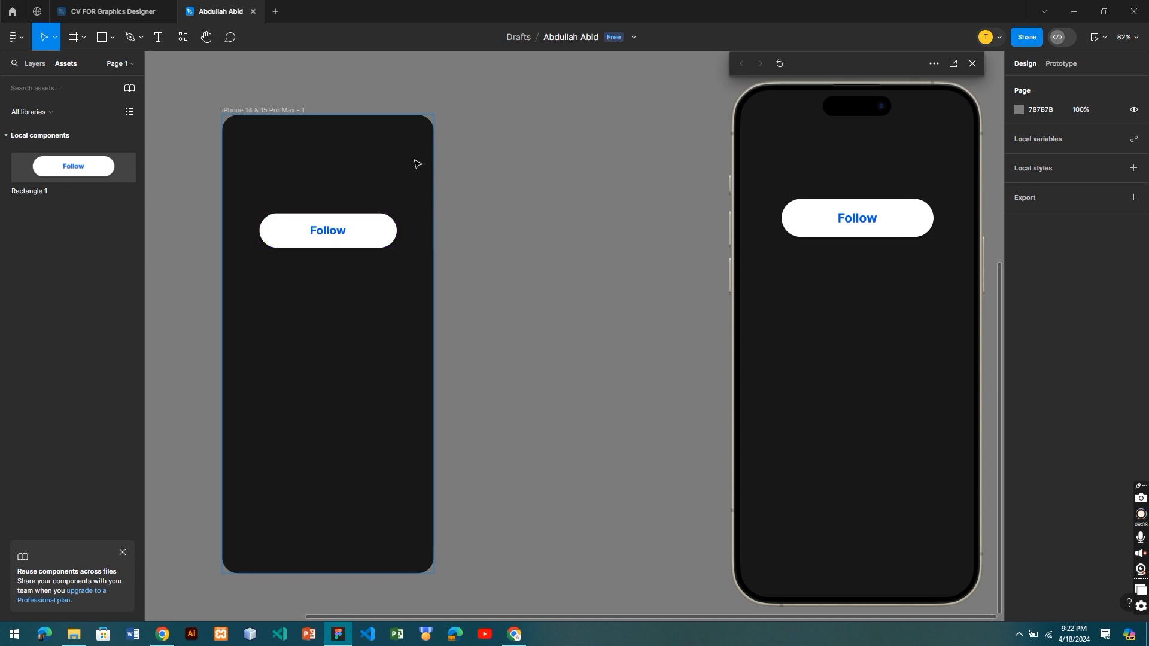
Change the fill of the Following label in the component set's second variant to red FF0000
{"action": "scroll", "coordinate": [417, 164], "scroll_direction": "down", "scroll_amount": 3, "text": "ctrl"}
{"action": "scroll", "coordinate": [415, 161], "scroll_direction": "up", "scroll_amount": 3}
{"action": "scroll", "coordinate": [210, 101], "scroll_direction": "left", "scroll_amount": 2}
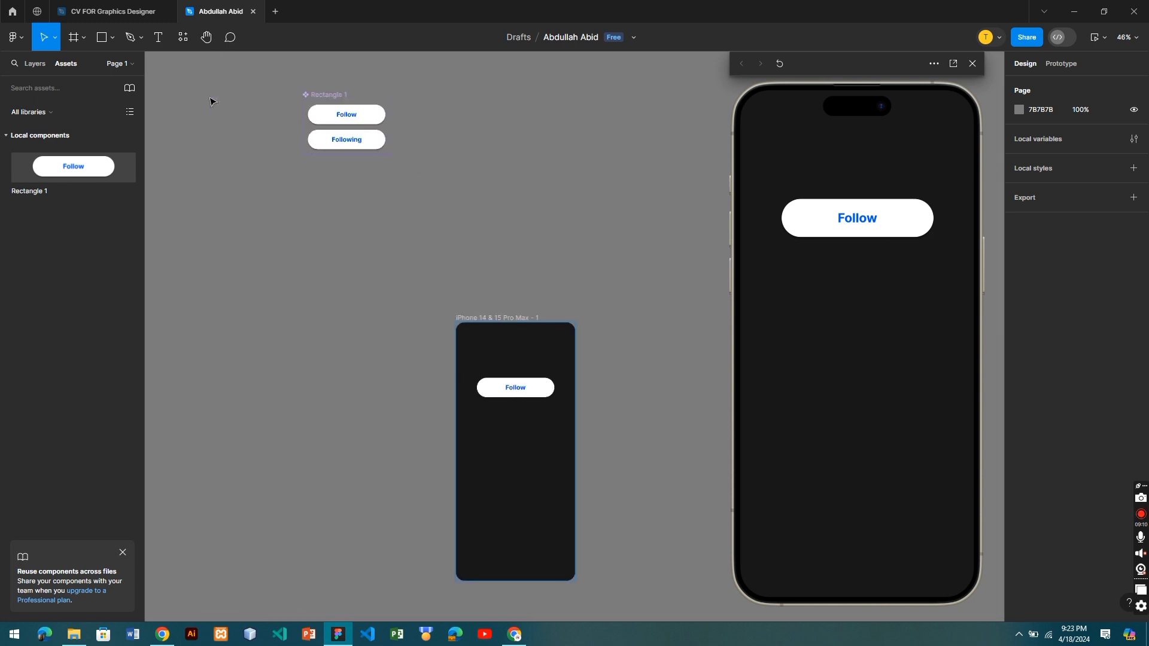
{"action": "scroll", "coordinate": [210, 101], "scroll_direction": "left", "scroll_amount": 2}
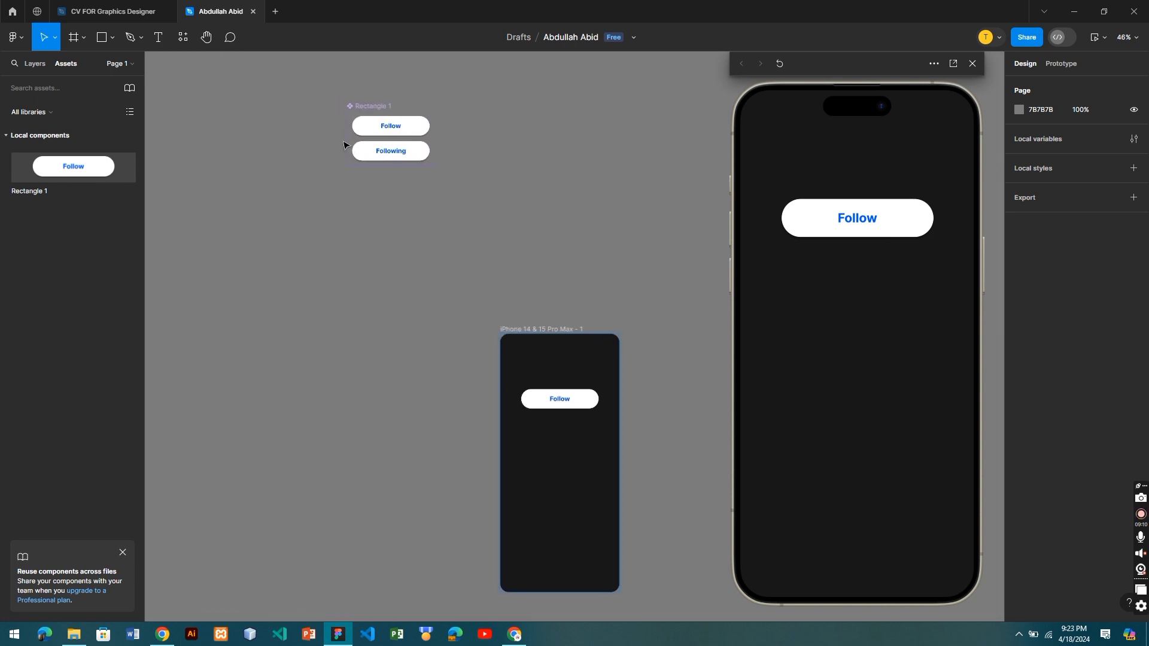
{"action": "double_click", "coordinate": [385, 156]}
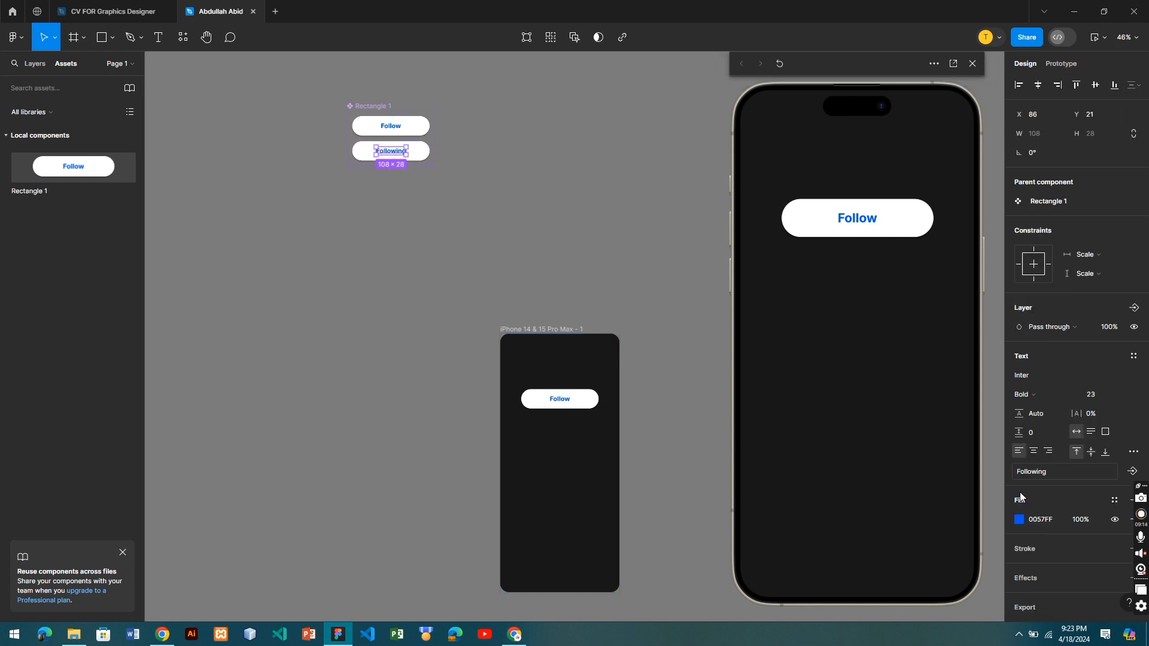
{"action": "left_click", "coordinate": [1020, 520]}
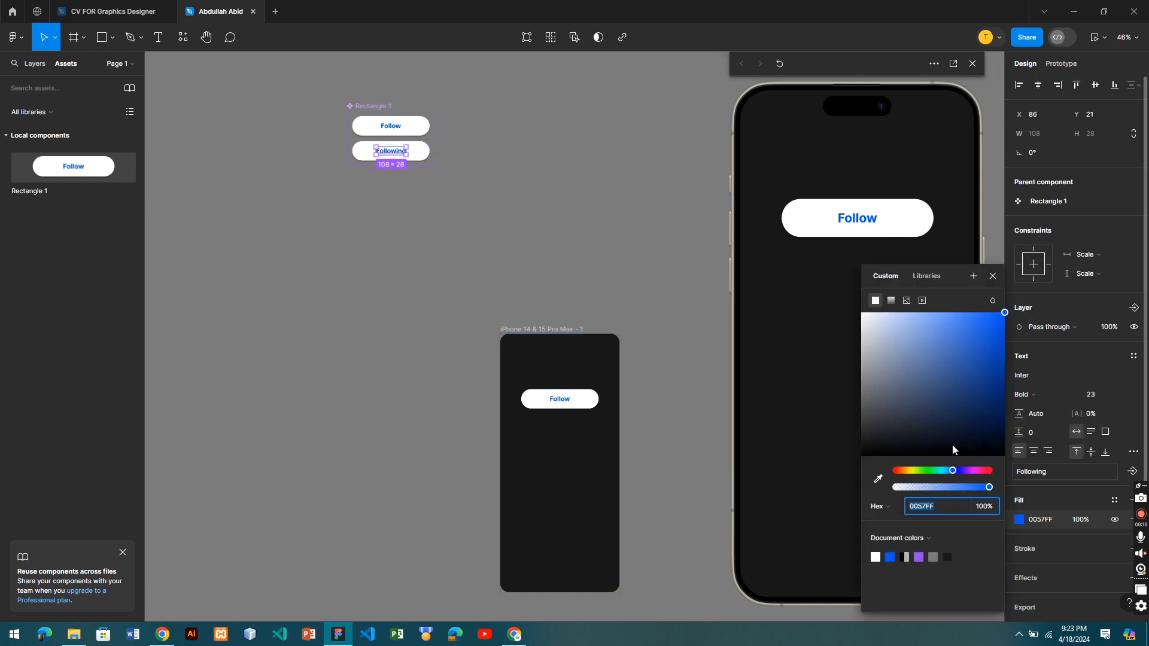
{"action": "left_click", "coordinate": [989, 473]}
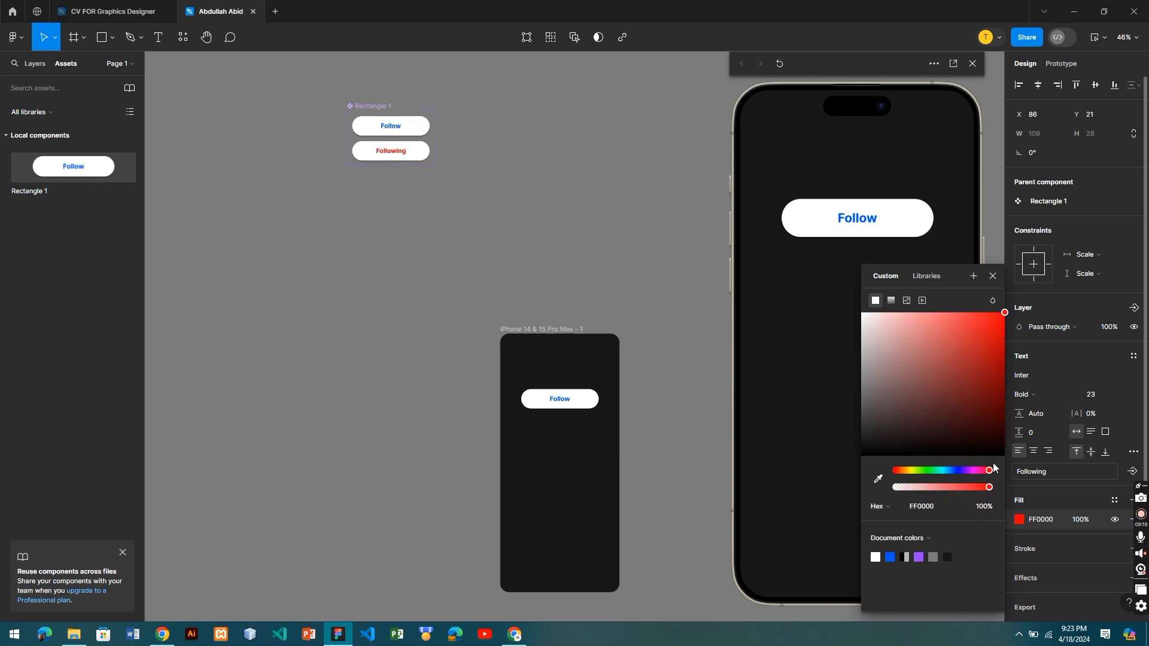
{"action": "left_click", "coordinate": [993, 276]}
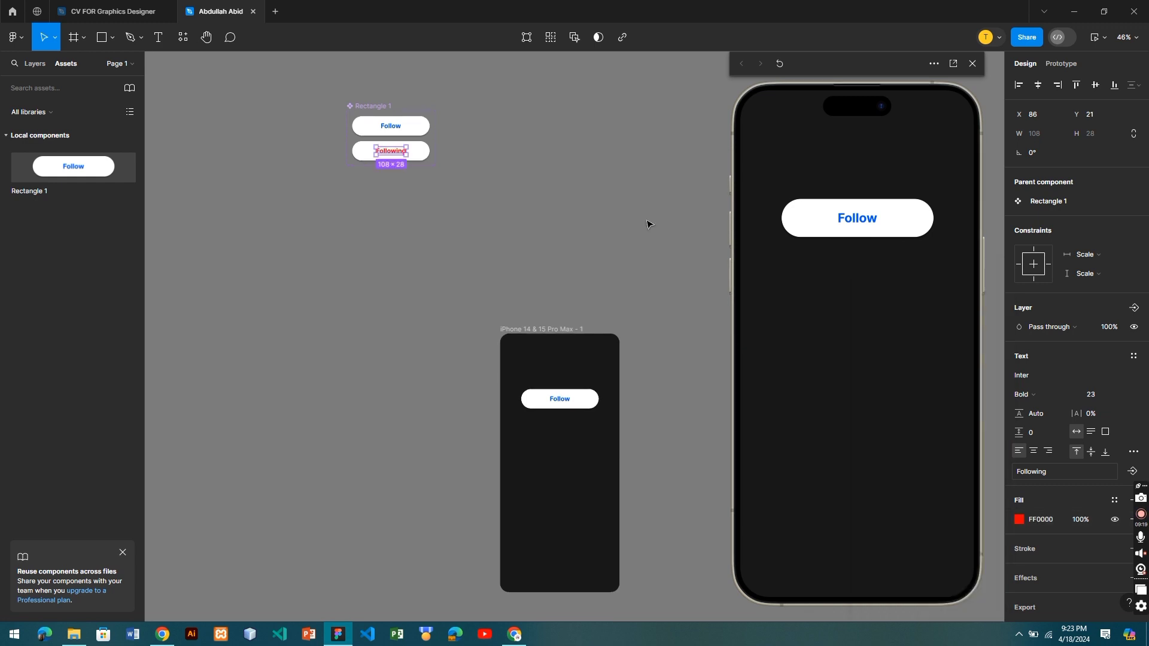
{"action": "left_click", "coordinate": [524, 237]}
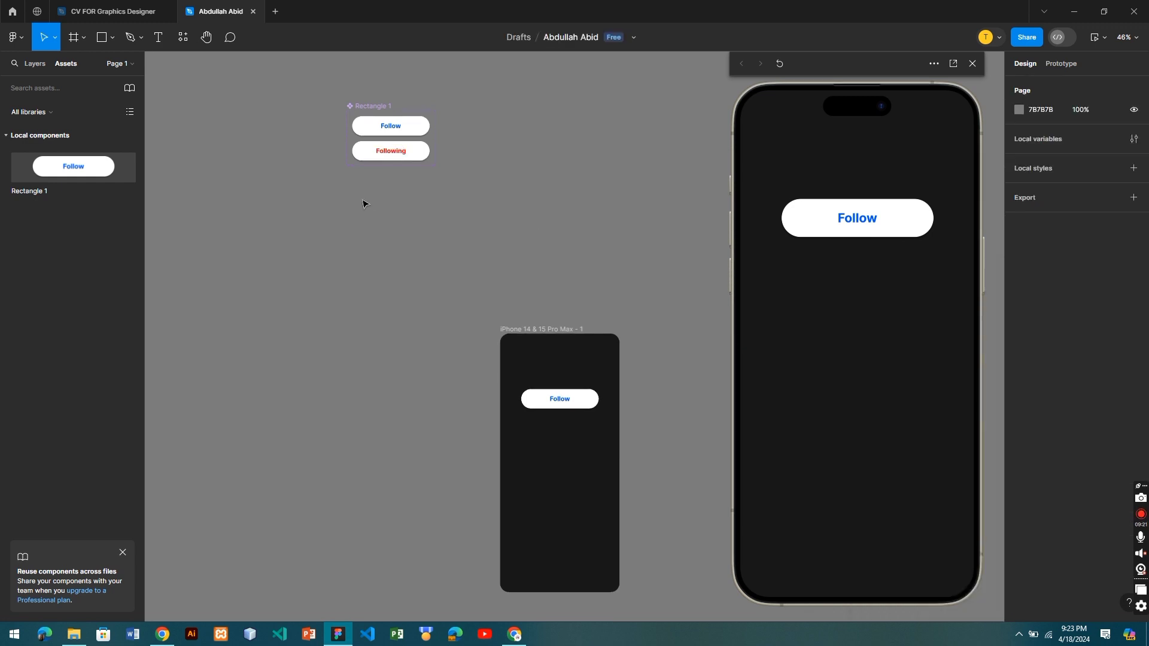
Test the recoloured Follow button in the prototype preview by tapping it three times
{"action": "scroll", "coordinate": [363, 203], "scroll_direction": "right", "scroll_amount": 5}
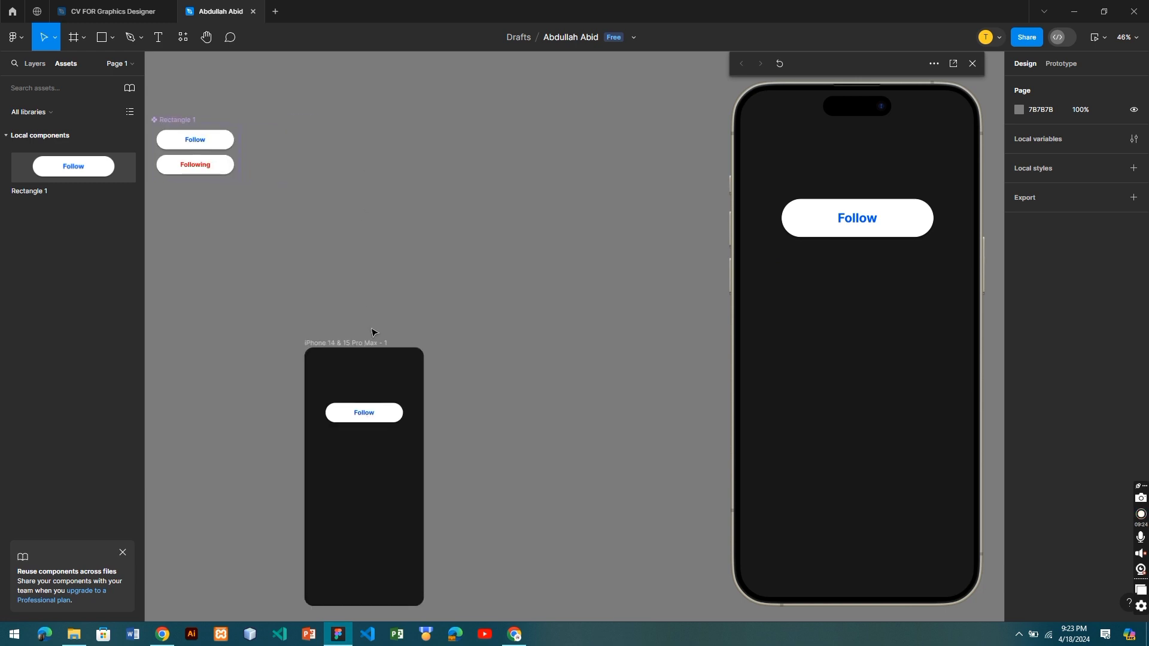
{"action": "scroll", "coordinate": [374, 330], "scroll_direction": "down", "scroll_amount": 1}
{"action": "scroll", "coordinate": [375, 331], "scroll_direction": "up", "scroll_amount": 5}
{"action": "scroll", "coordinate": [374, 331], "scroll_direction": "down", "scroll_amount": 3}
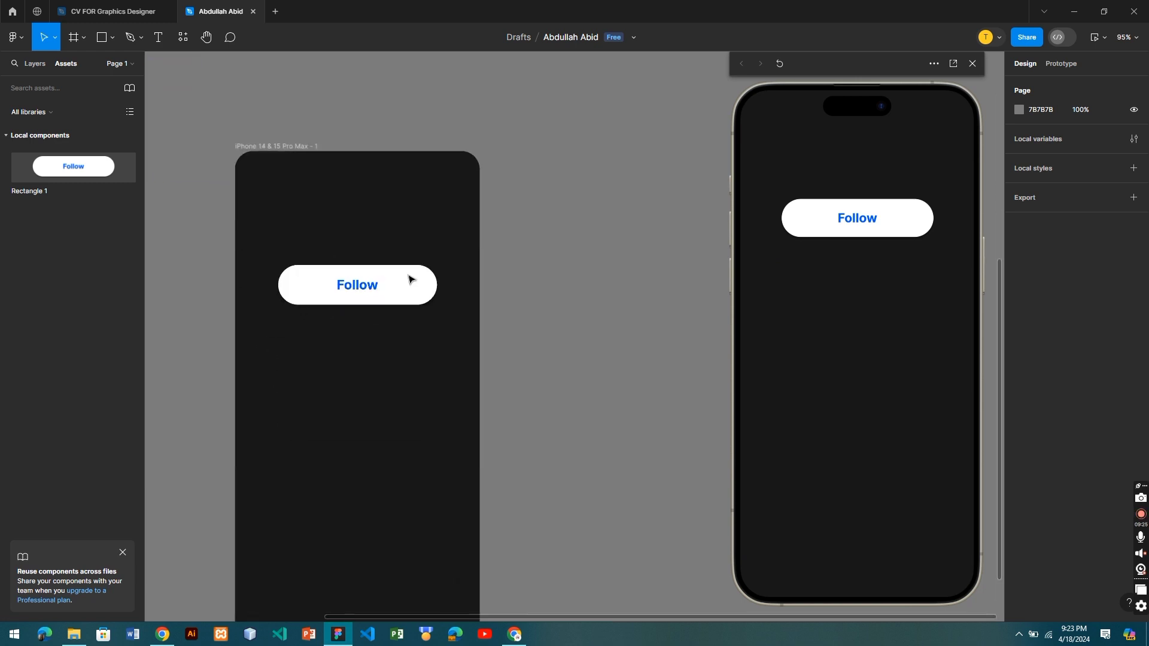
{"action": "scroll", "coordinate": [619, 339], "scroll_direction": "down", "scroll_amount": 1}
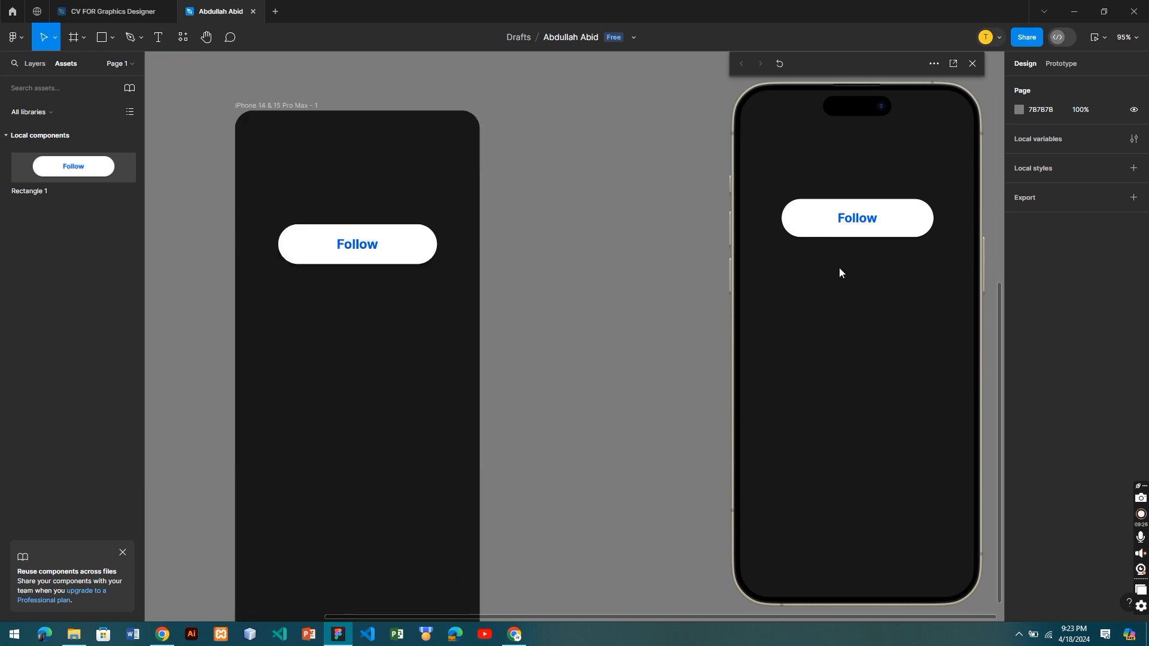
{"action": "left_click", "coordinate": [855, 222]}
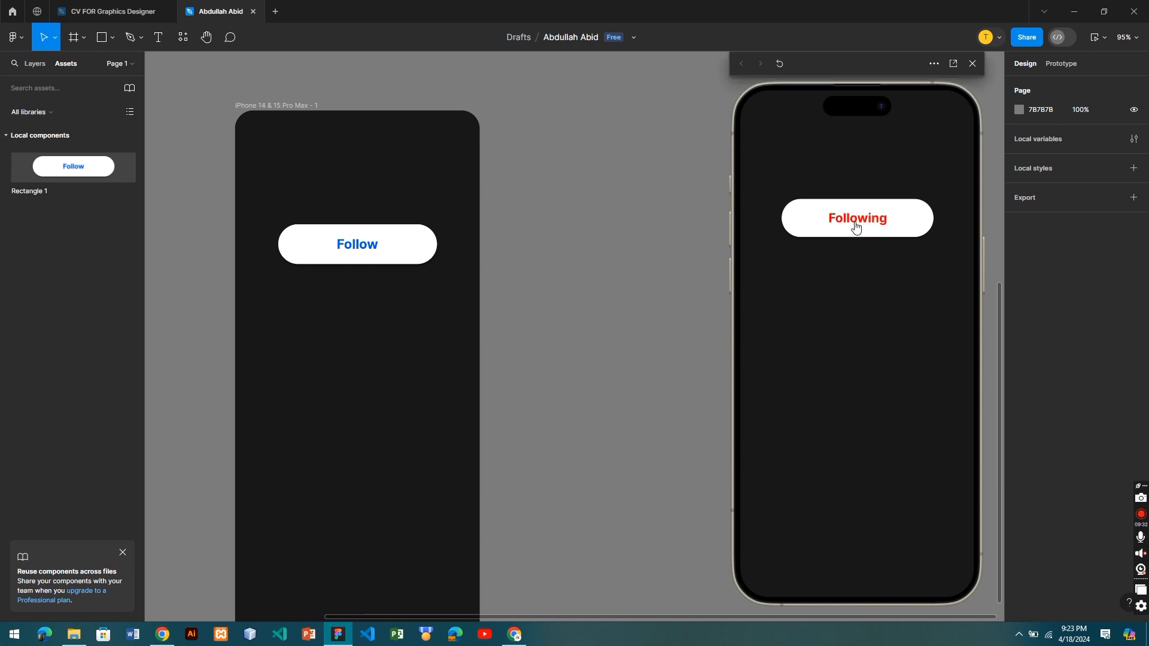
{"action": "left_click", "coordinate": [856, 227]}
{"action": "left_click", "coordinate": [855, 226]}
{"action": "scroll", "coordinate": [454, 229], "scroll_direction": "down", "scroll_amount": 1}
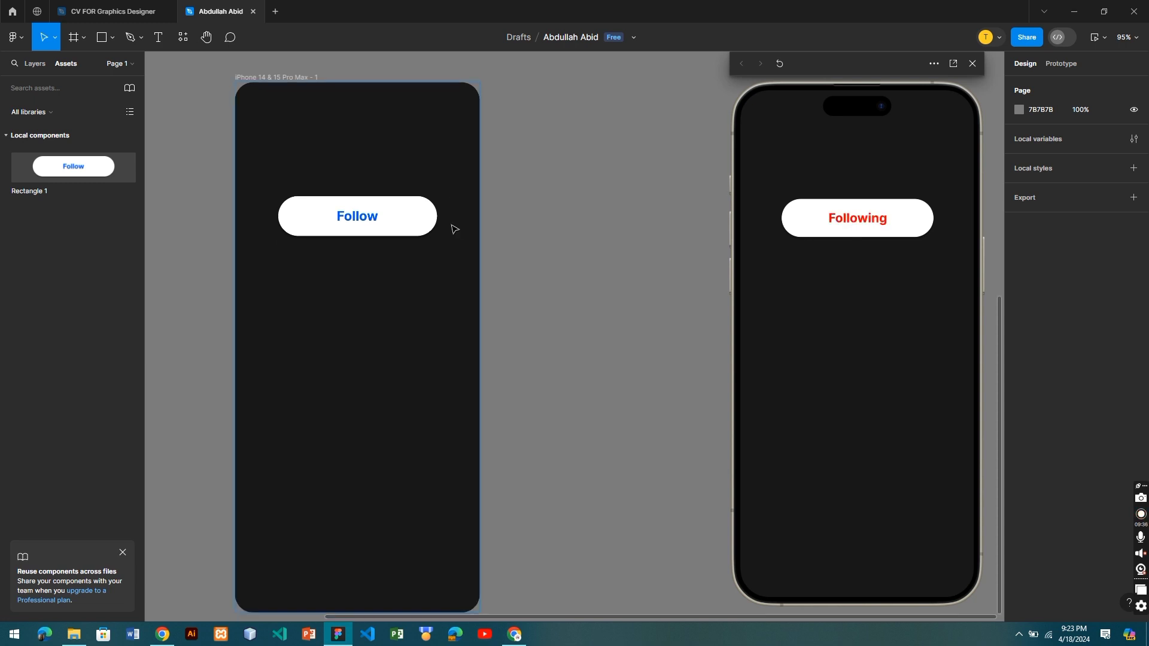
Duplicate the iPhone 14 & 15 Pro Max frame and place the copy beside the original
{"action": "scroll", "coordinate": [454, 228], "scroll_direction": "down", "scroll_amount": 1, "text": "ctrl"}
{"action": "scroll", "coordinate": [454, 229], "scroll_direction": "down", "scroll_amount": 1}
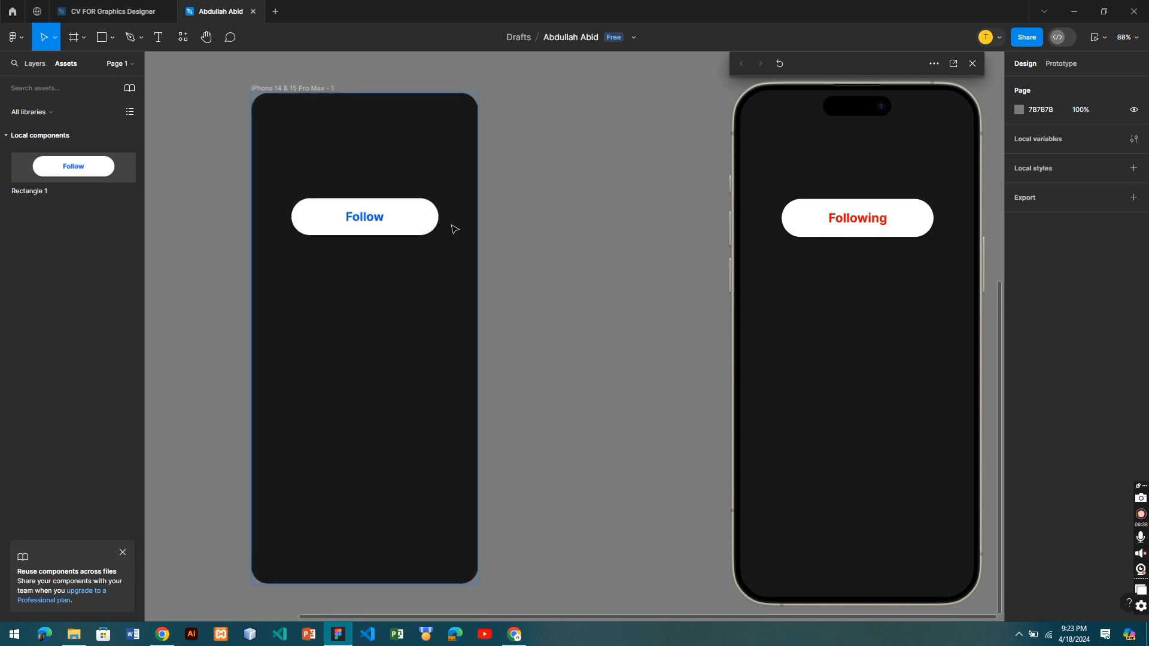
{"action": "scroll", "coordinate": [411, 232], "scroll_direction": "right", "scroll_amount": 2}
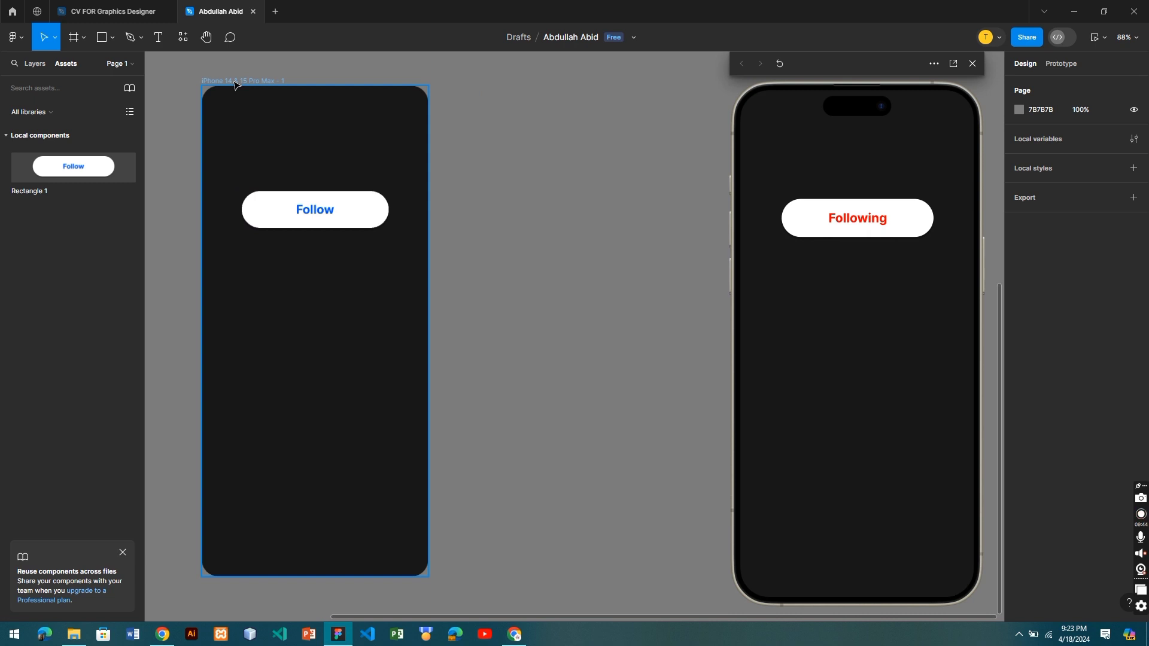
{"action": "left_click_drag", "start_coordinate": [234, 82], "coordinate": [478, 82]}
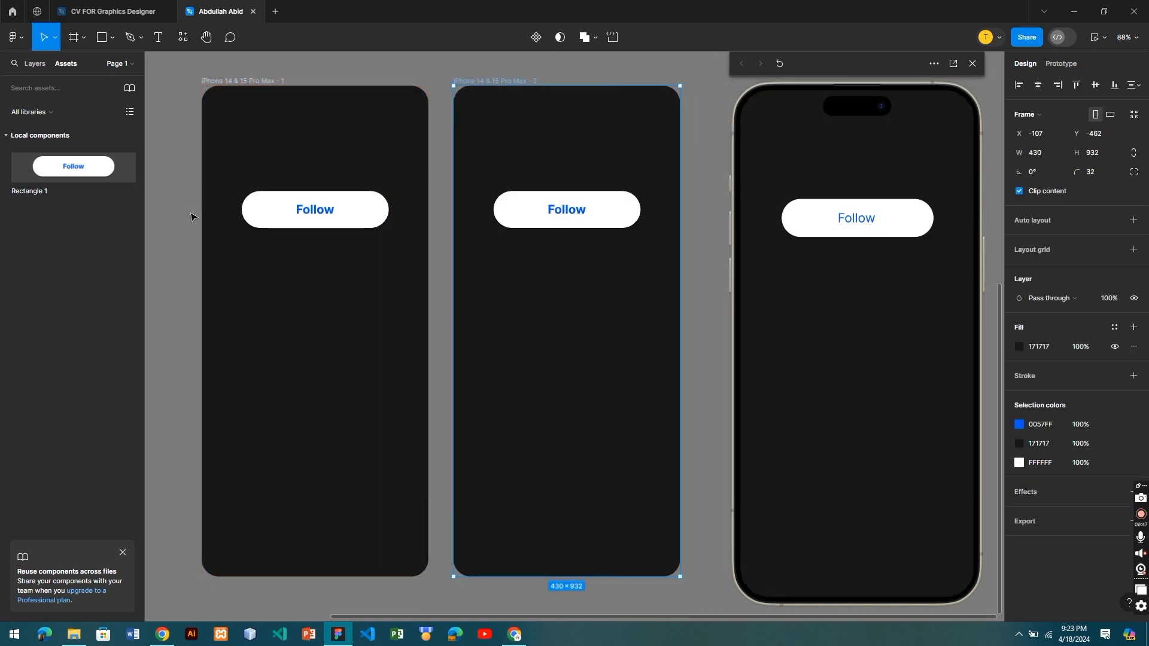
Draw a rectangle about 233 × 66 below the Follow button in the first phone frame and fill it with white FFFFFF
{"action": "left_click", "coordinate": [112, 38]}
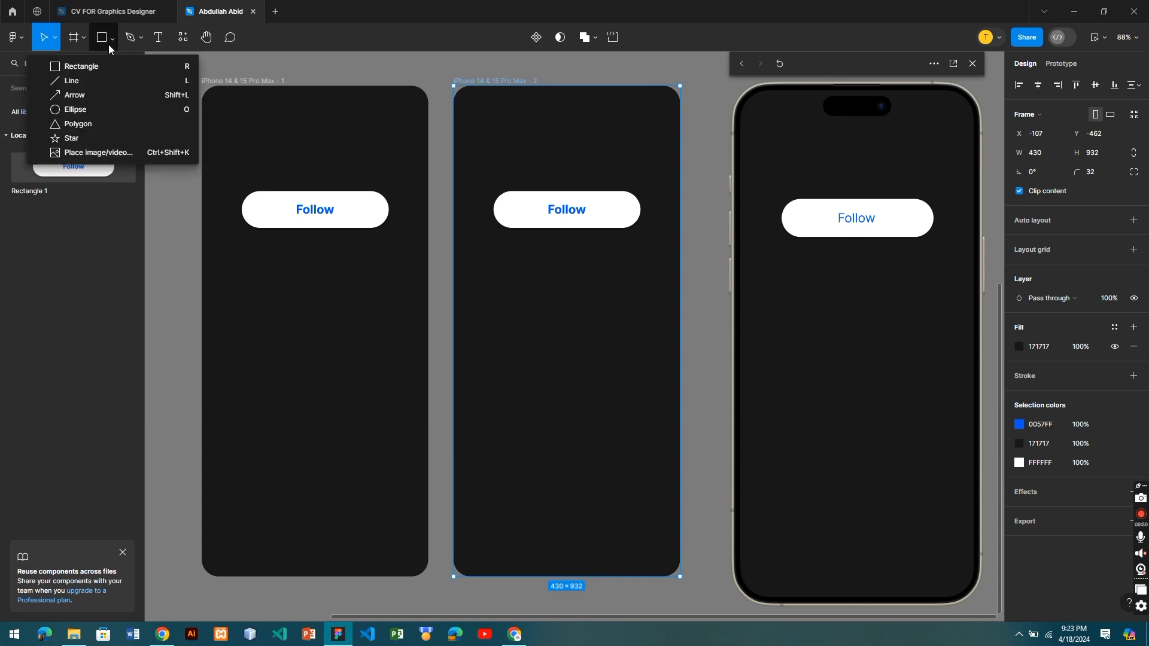
{"action": "left_click", "coordinate": [105, 71]}
{"action": "left_click_drag", "start_coordinate": [251, 288], "coordinate": [376, 323]}
{"action": "left_click", "coordinate": [1020, 327]}
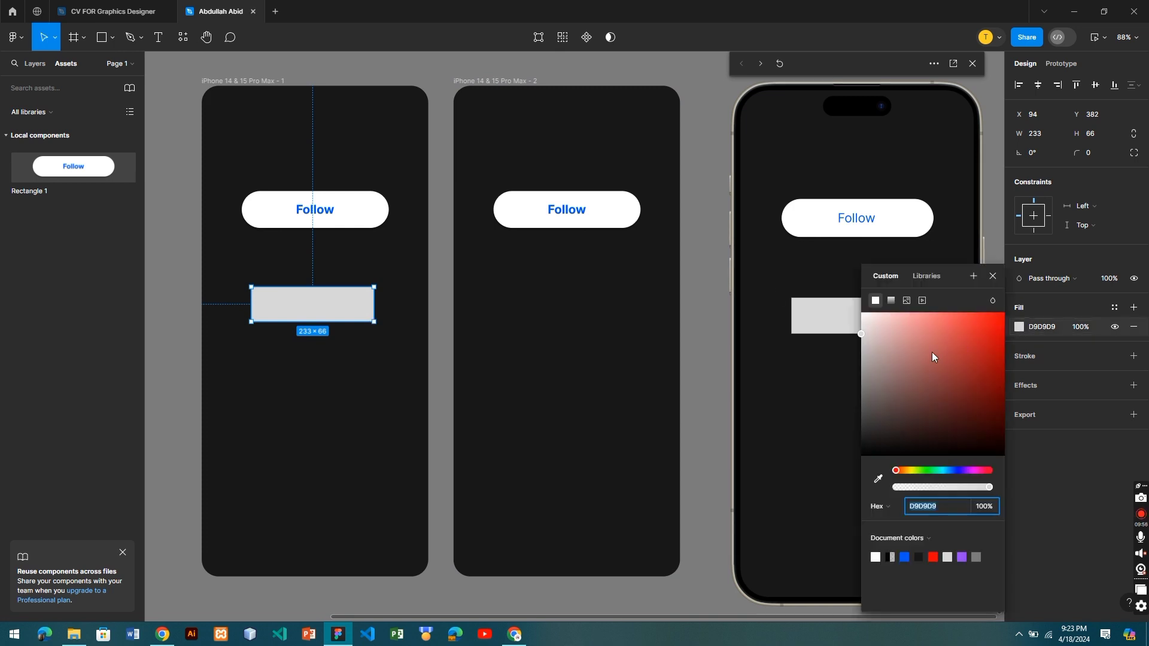
{"action": "left_click_drag", "start_coordinate": [866, 324], "coordinate": [862, 312]}
{"action": "left_click", "coordinate": [993, 276]}
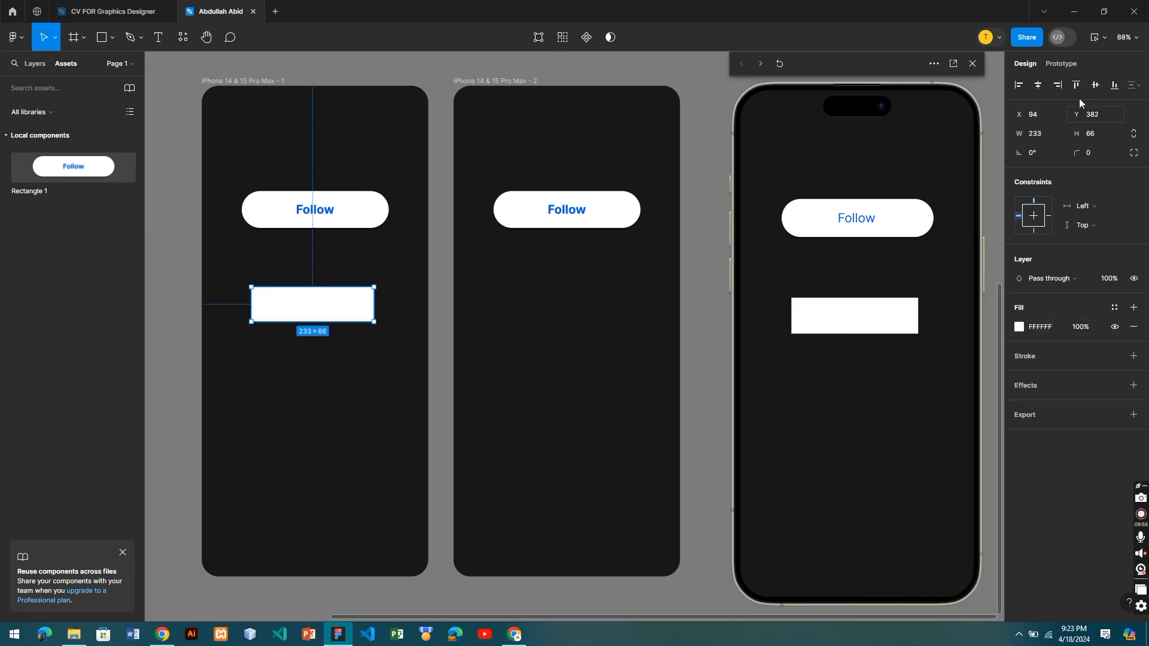
Centre the white rectangle and the Follow button in each phone frame horizontally within their frames
{"action": "left_click", "coordinate": [1038, 84]}
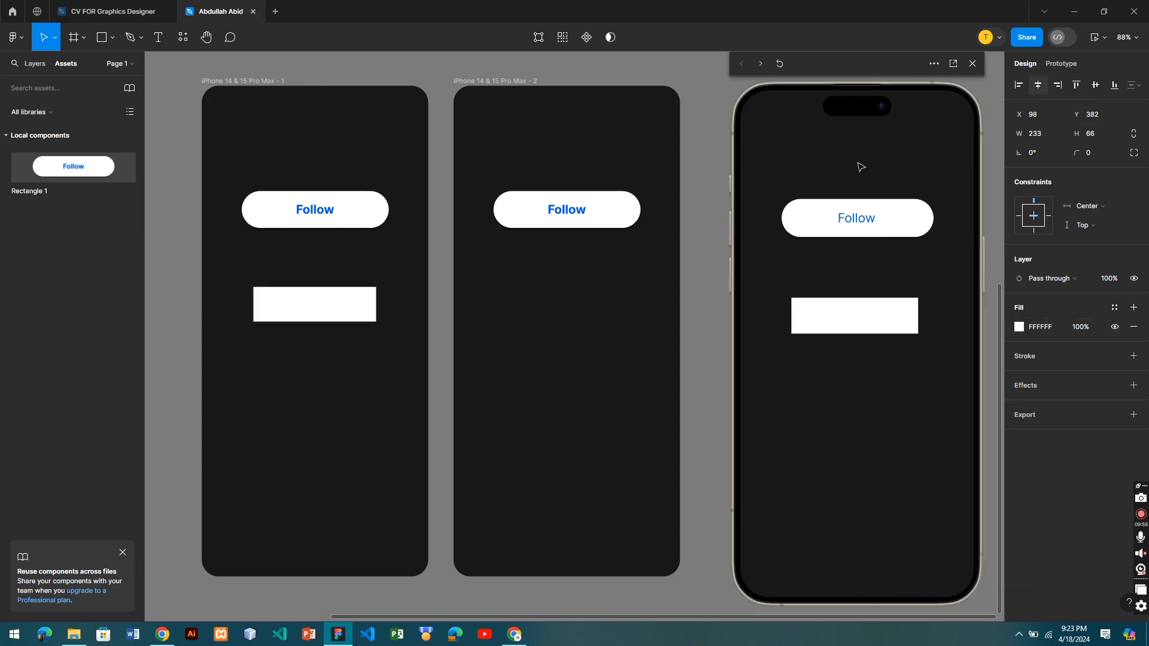
{"action": "left_click", "coordinate": [353, 209]}
{"action": "left_click", "coordinate": [617, 206]}
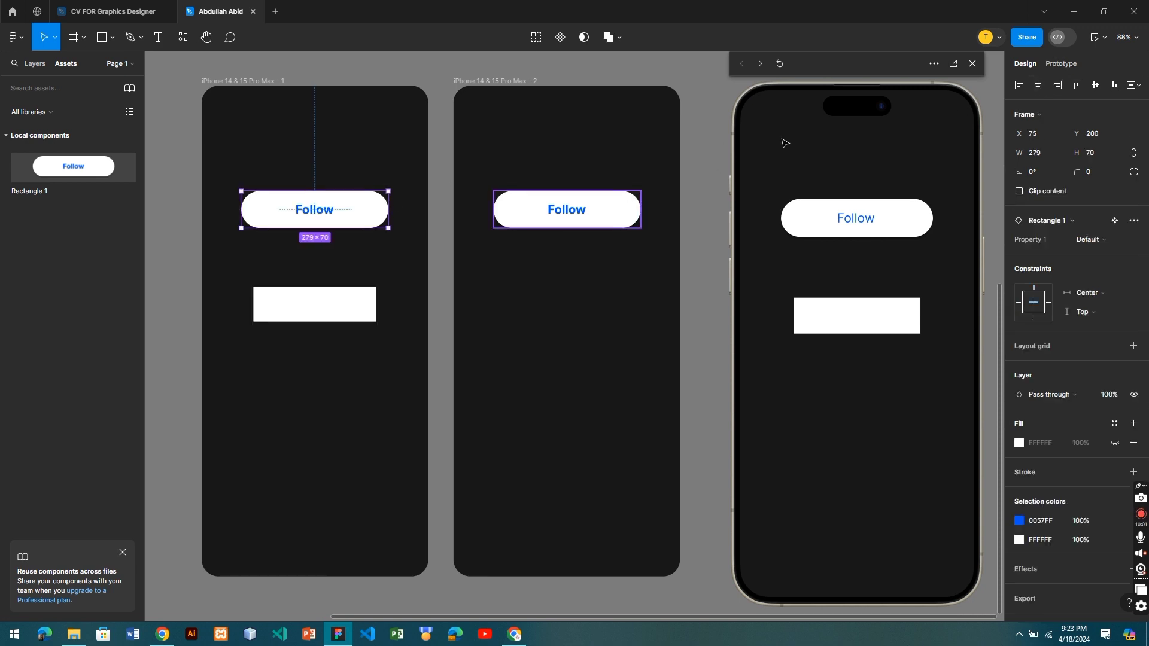
{"action": "left_click", "coordinate": [1039, 85]}
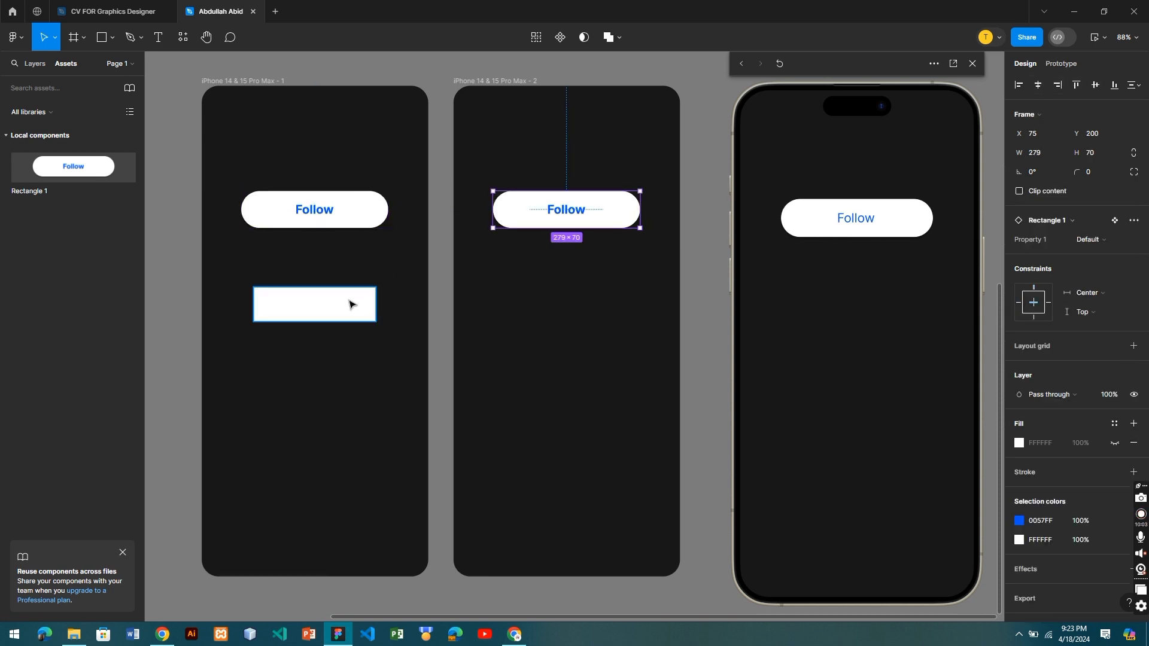
Move the white rectangle up to Y 322, closer to the Follow button, and set its corner radius to 42
{"action": "left_click_drag", "start_coordinate": [361, 303], "coordinate": [360, 267]}
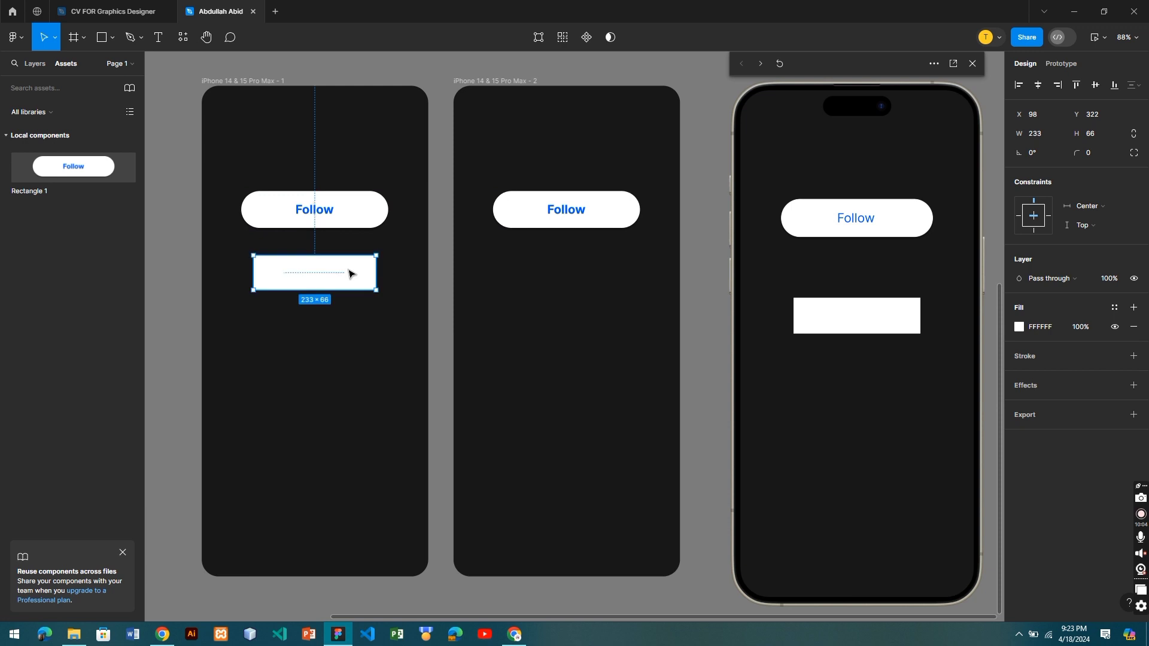
{"action": "left_click", "coordinate": [1088, 155]}
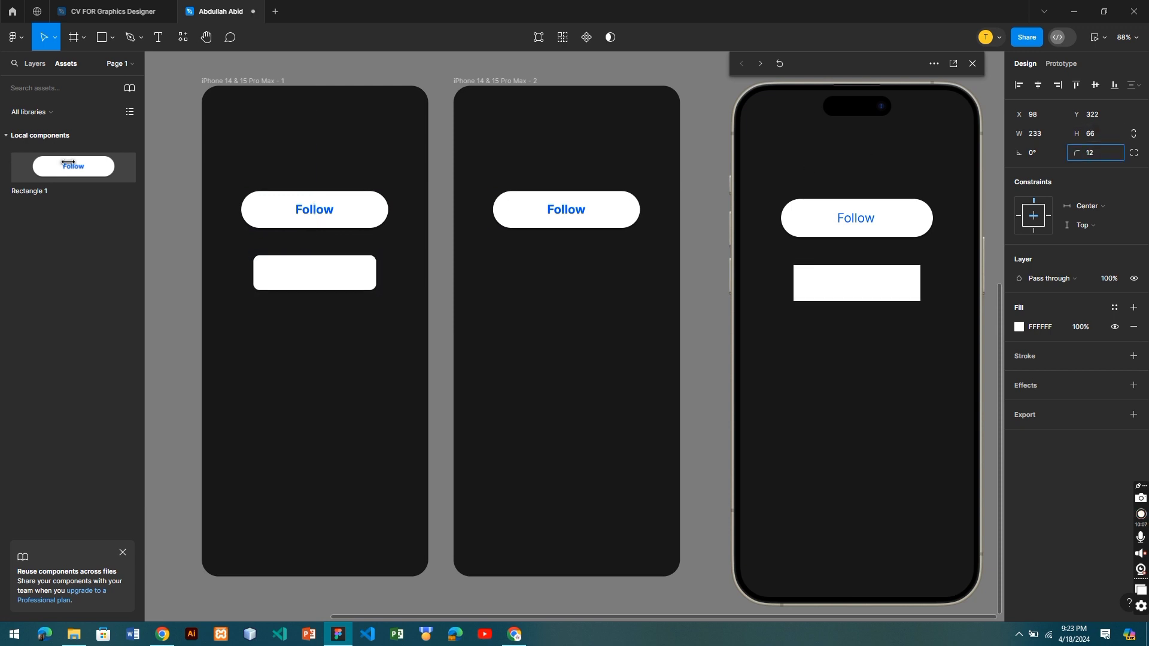
{"action": "left_click_drag", "start_coordinate": [67, 162], "coordinate": [437, 161]}
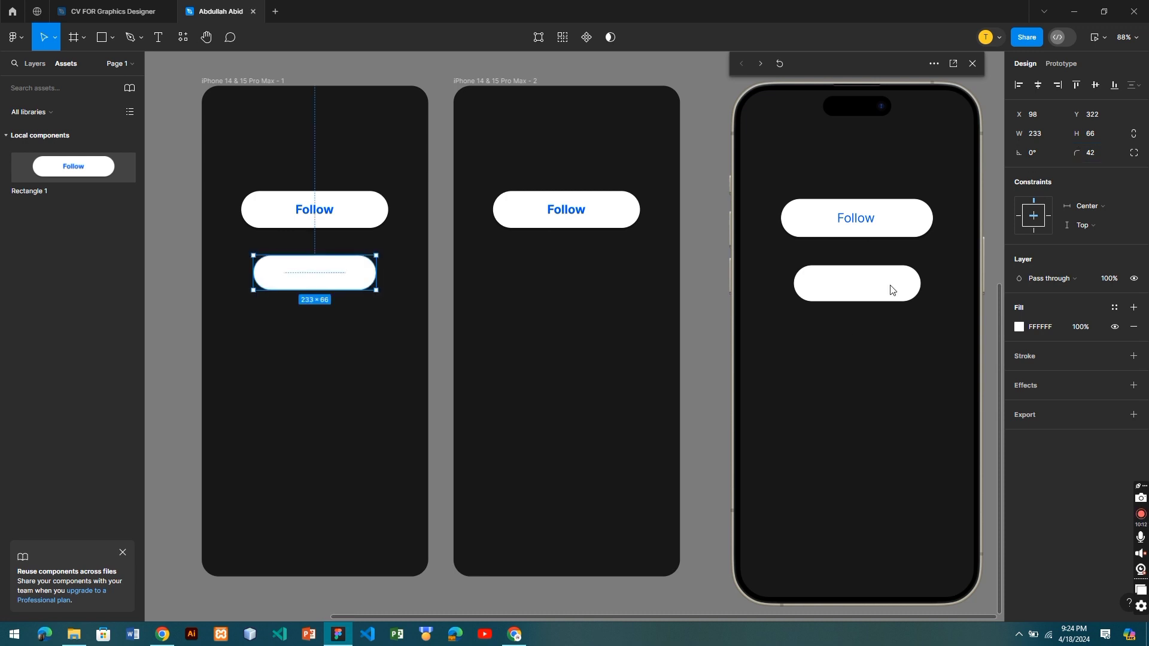
Add the text "Next" and centre it on the white rounded rectangle at X 188, Y 341
{"action": "left_click", "coordinate": [159, 38]}
{"action": "left_click", "coordinate": [318, 277]}
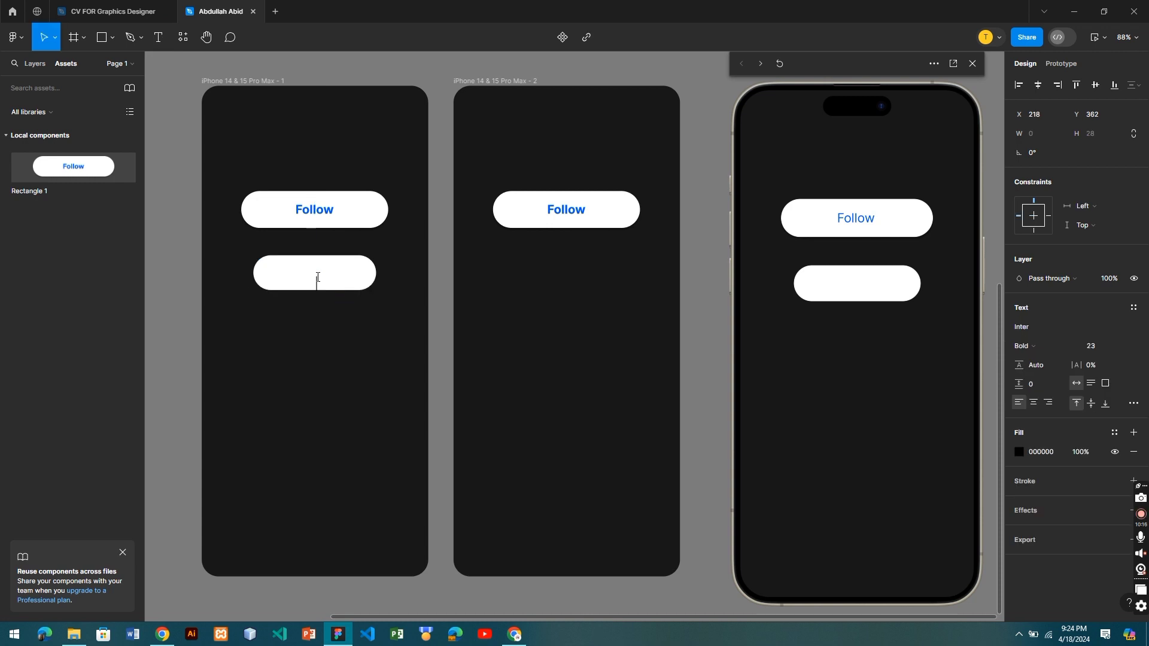
{"action": "type", "text": "Next"}
{"action": "key", "text": "Escape"}
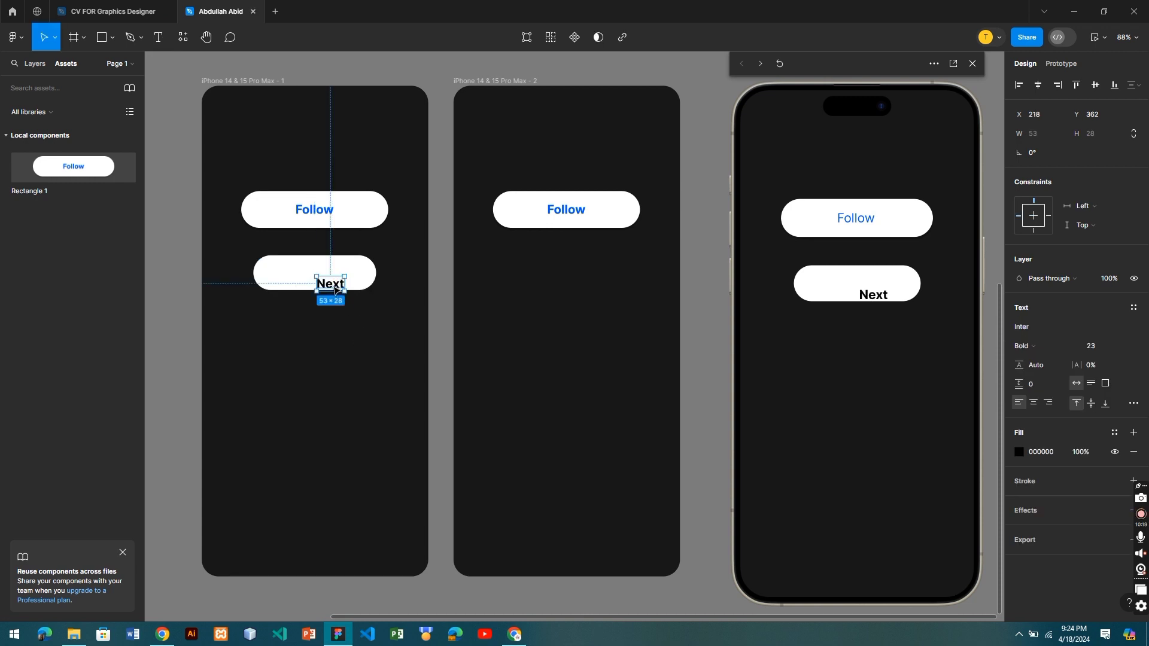
{"action": "left_click_drag", "start_coordinate": [335, 287], "coordinate": [327, 279]}
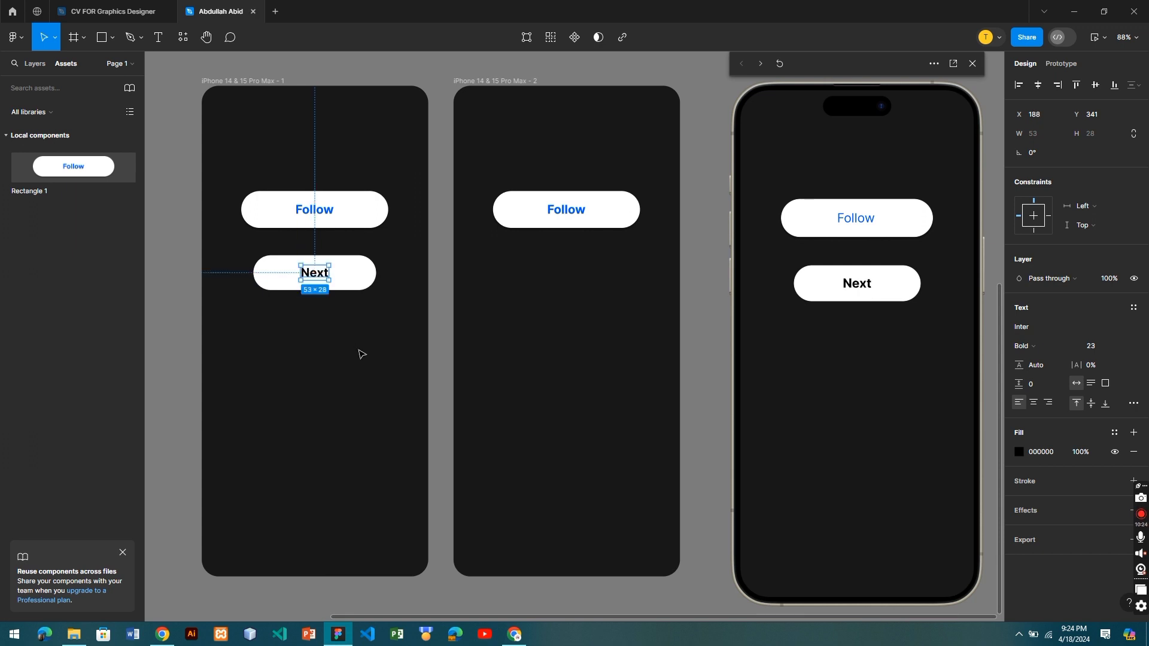
{"action": "left_click", "coordinate": [360, 350]}
{"action": "left_click", "coordinate": [343, 271]}
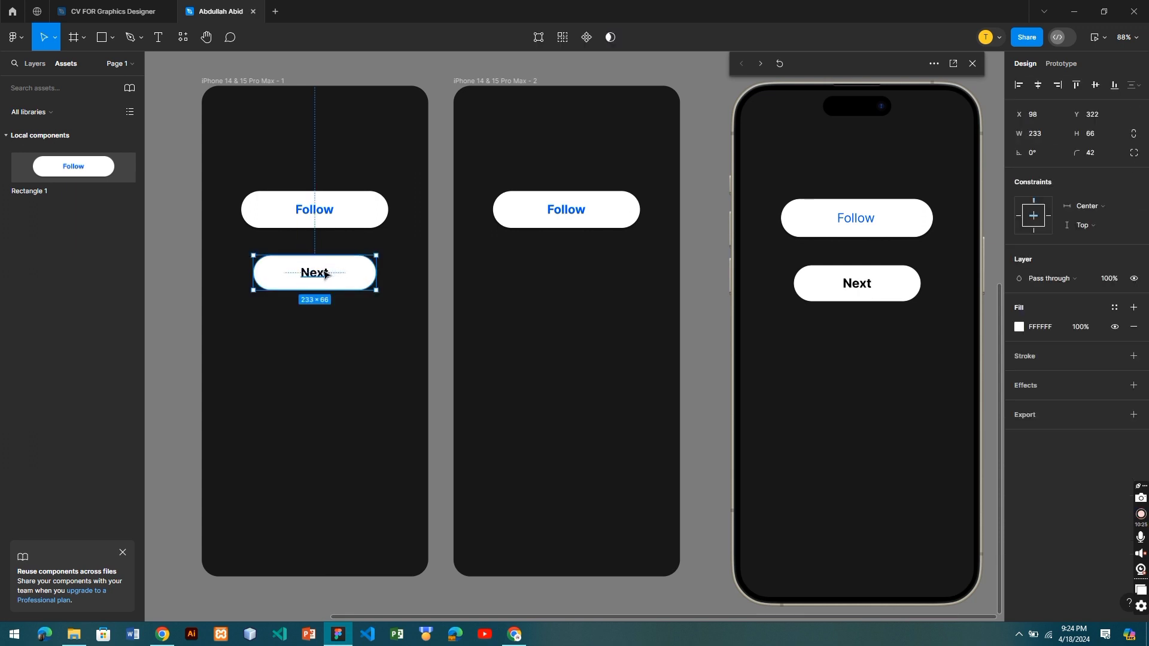
{"action": "left_click", "coordinate": [332, 331]}
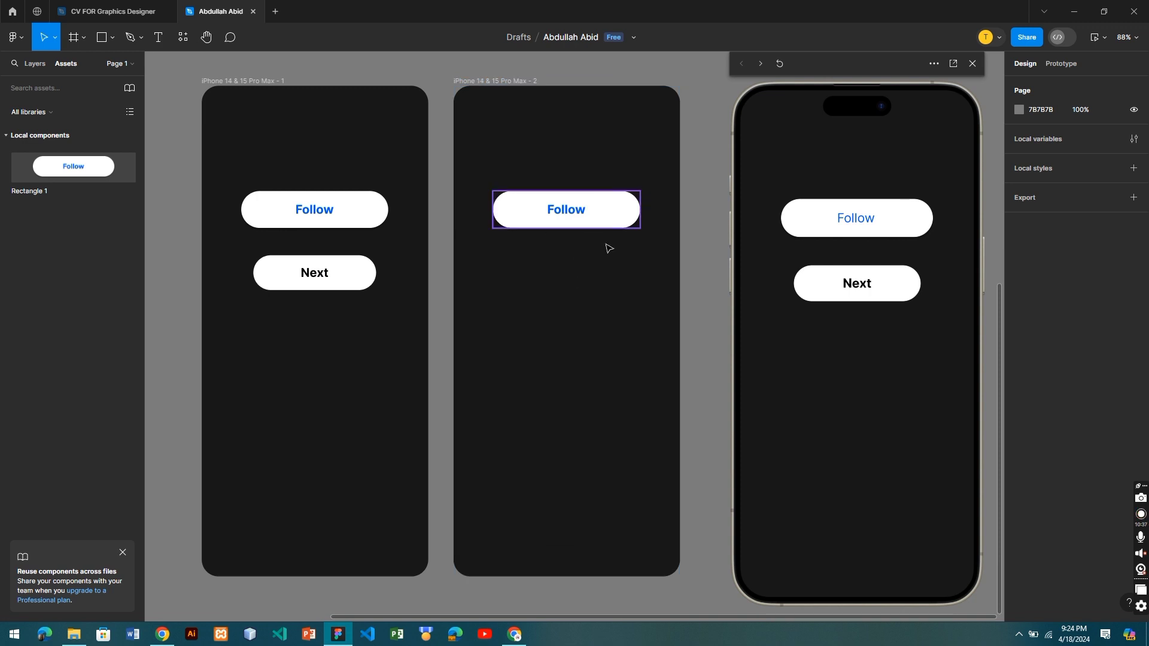
Move the second frame's Follow button down to about X 69, Y 750, and try the Next button in the first frame's preview
{"action": "left_click_drag", "start_coordinate": [608, 219], "coordinate": [604, 504]}
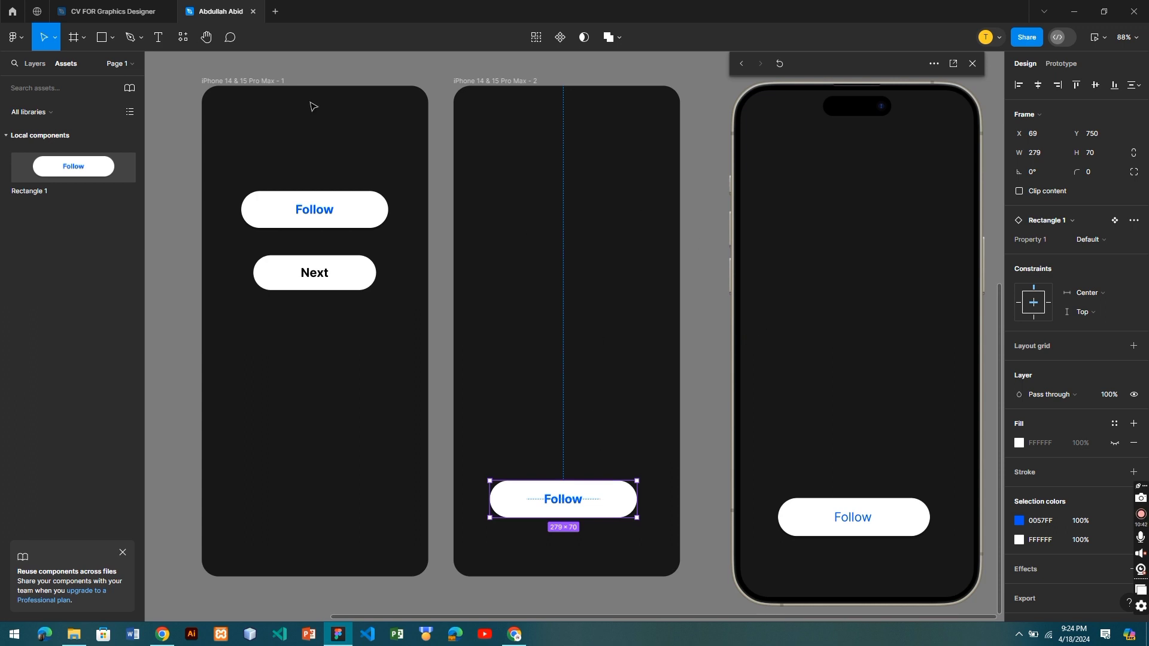
{"action": "left_click", "coordinate": [266, 83]}
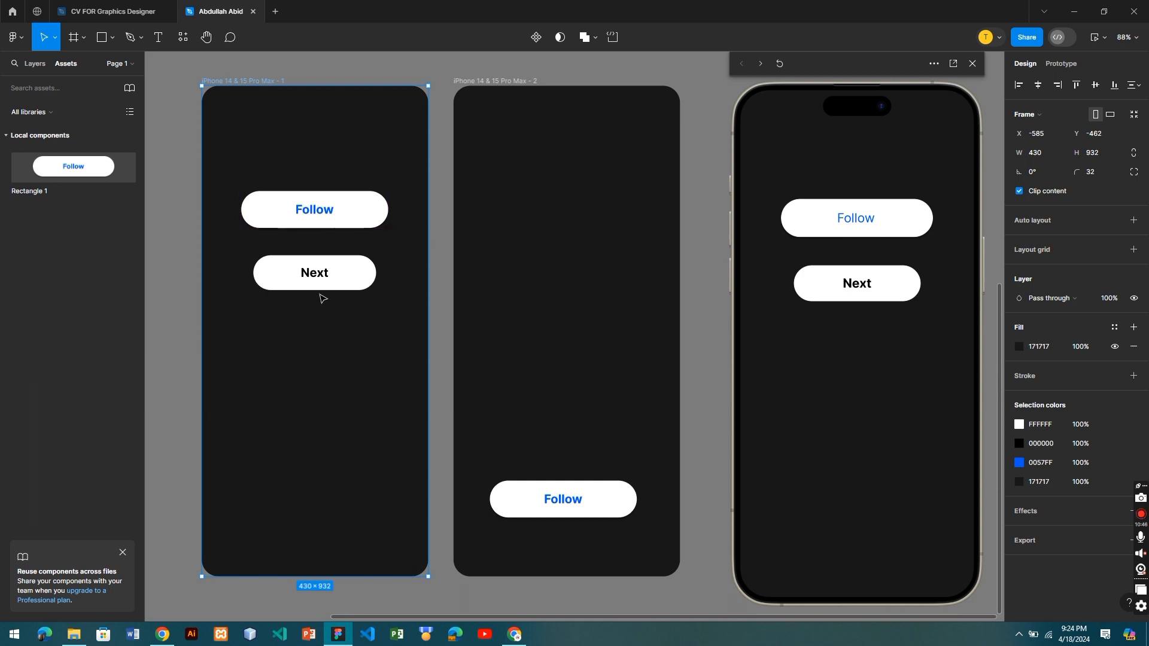
{"action": "left_click", "coordinate": [867, 289]}
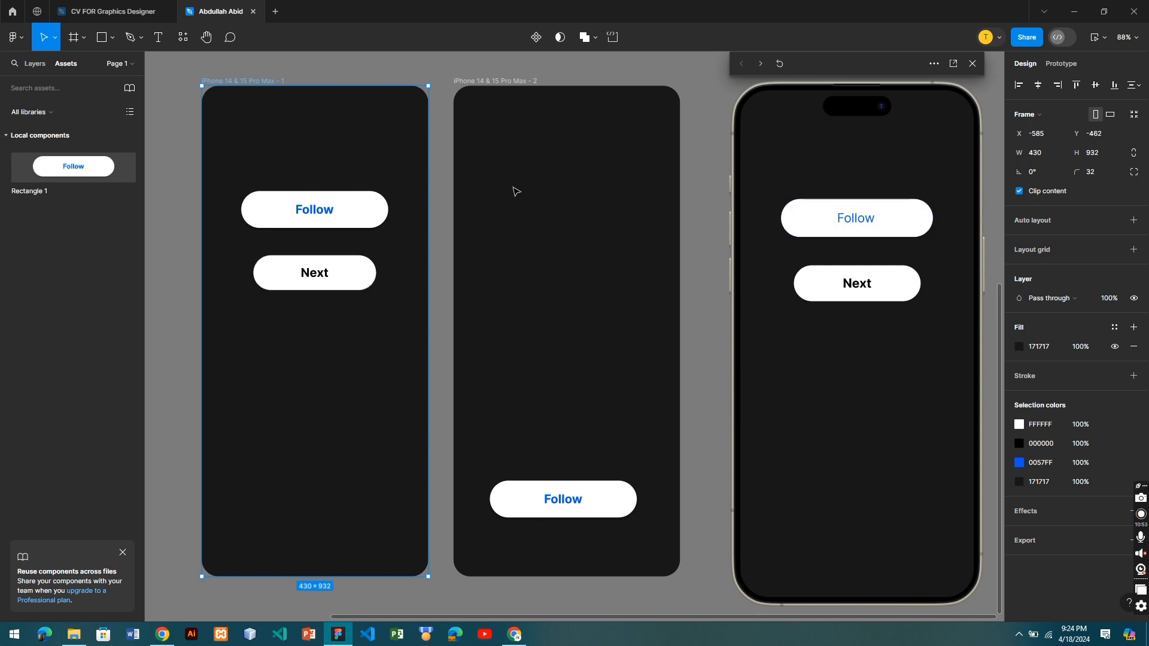
Add the text "This is next screen" to the upper part of the second phone frame and centre it horizontally
{"action": "left_click", "coordinate": [154, 40]}
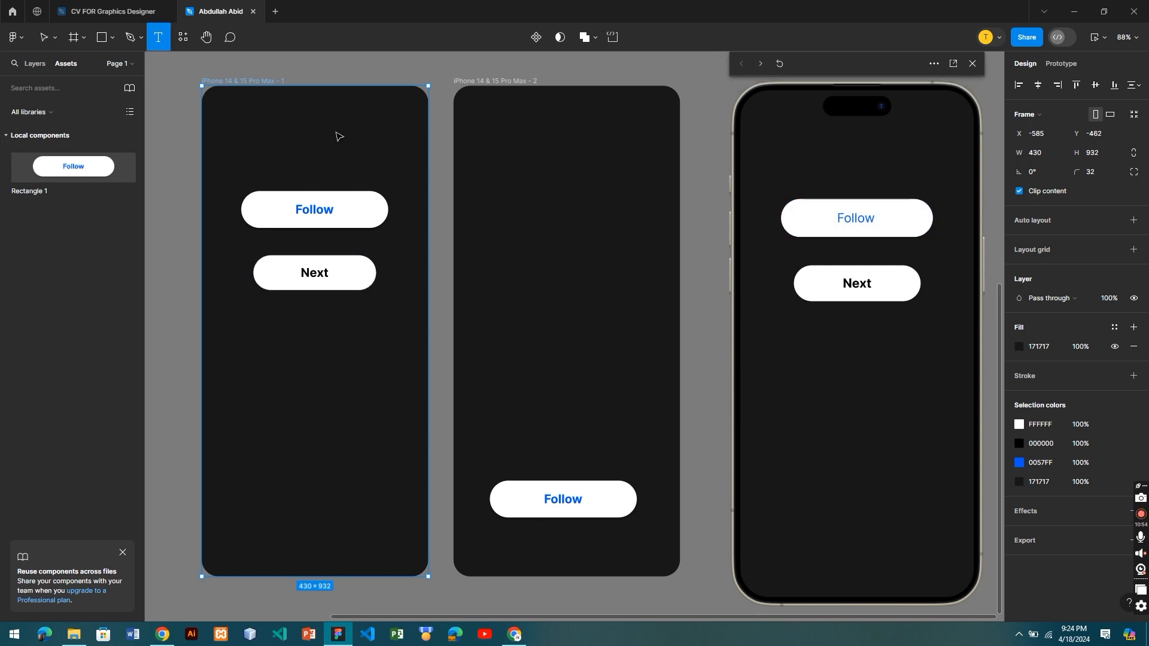
{"action": "left_click", "coordinate": [531, 240]}
{"action": "type", "text": "T"}
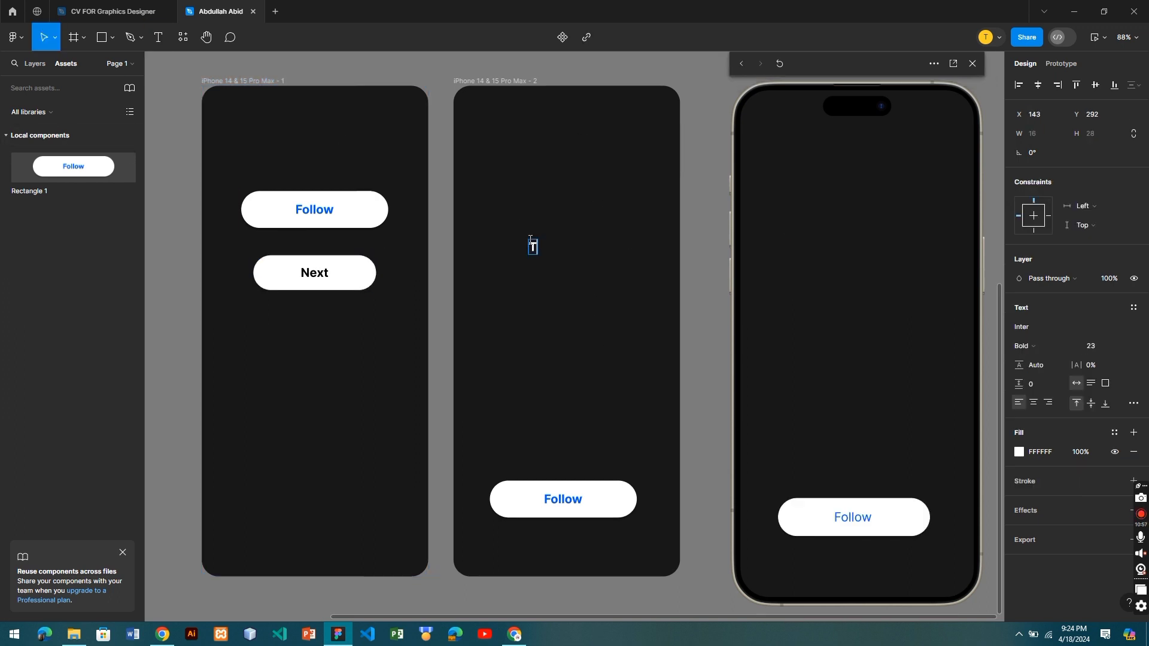
{"action": "type", "text": "his is next screen"}
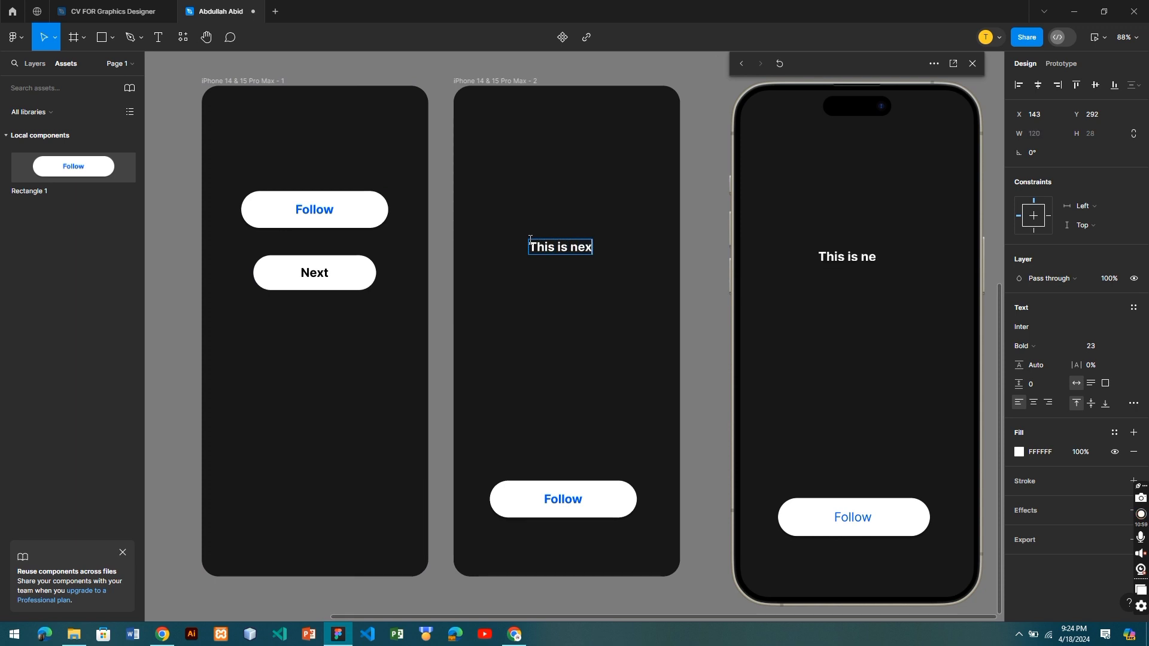
{"action": "key", "text": "Escape"}
{"action": "left_click_drag", "start_coordinate": [613, 251], "coordinate": [593, 250]}
{"action": "left_click", "coordinate": [612, 333]}
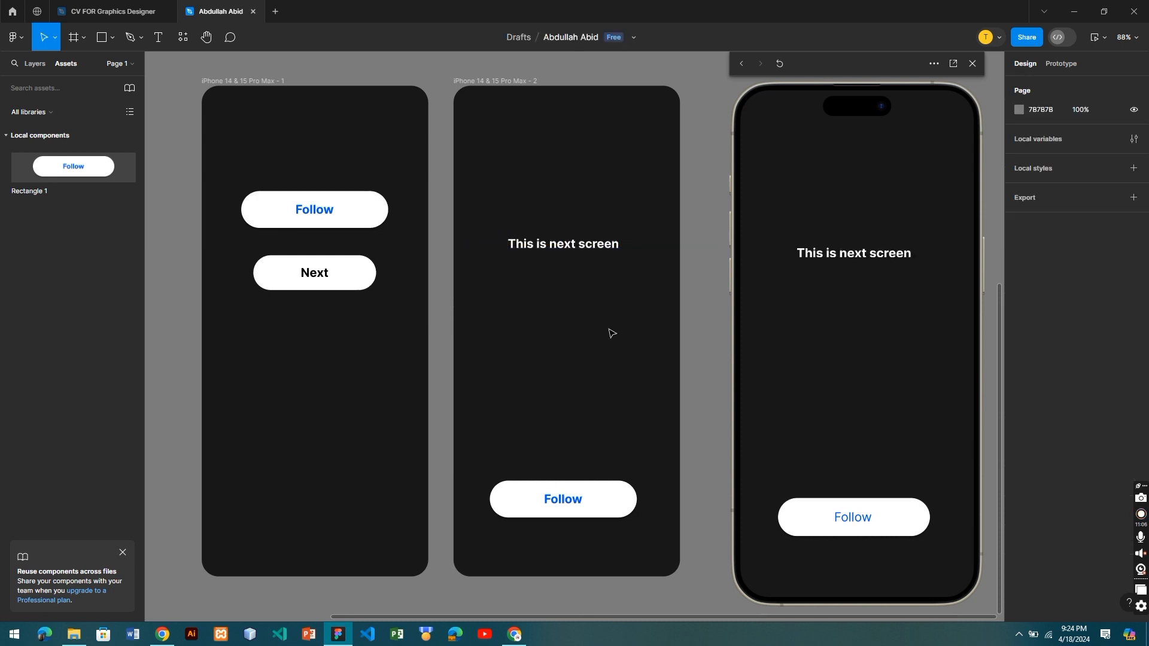
Try the Next button in the first frame's preview, and link its white rectangle to the second frame with an on-tap Navigate to interaction
{"action": "left_click", "coordinate": [244, 81]}
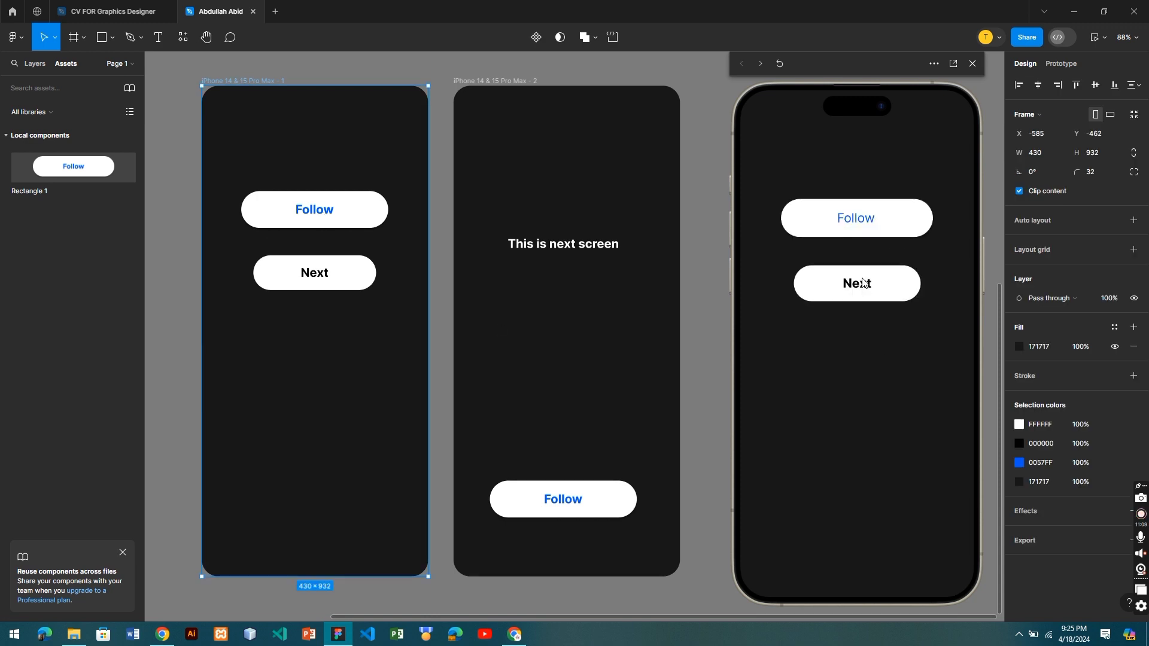
{"action": "left_click", "coordinate": [864, 283]}
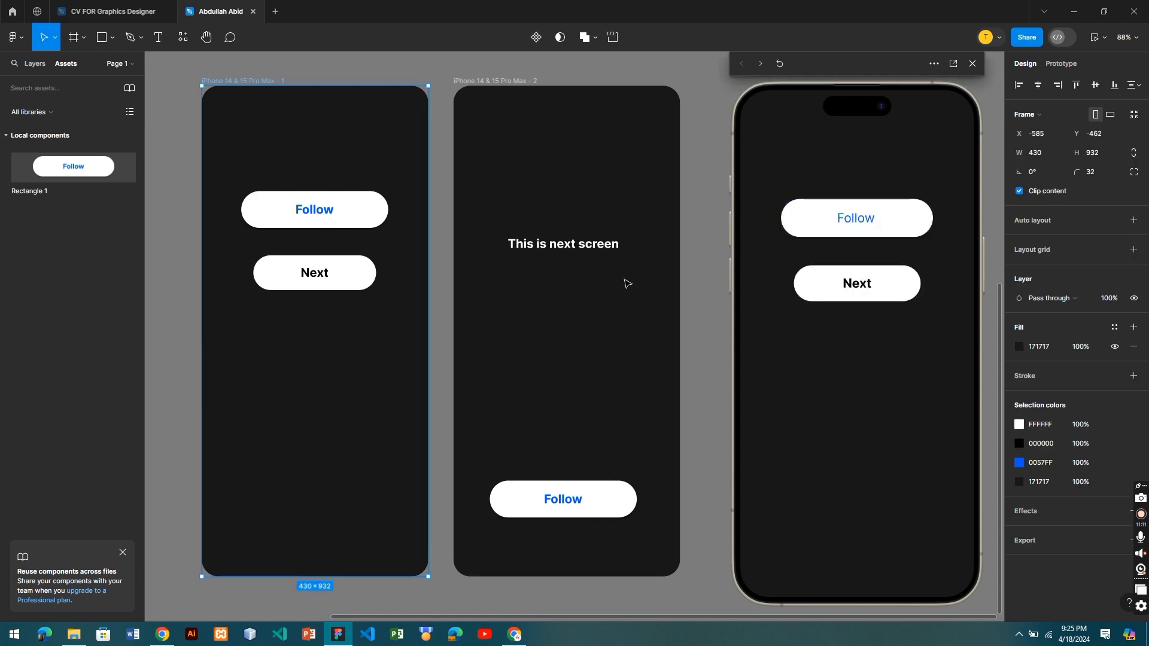
{"action": "left_click", "coordinate": [365, 273]}
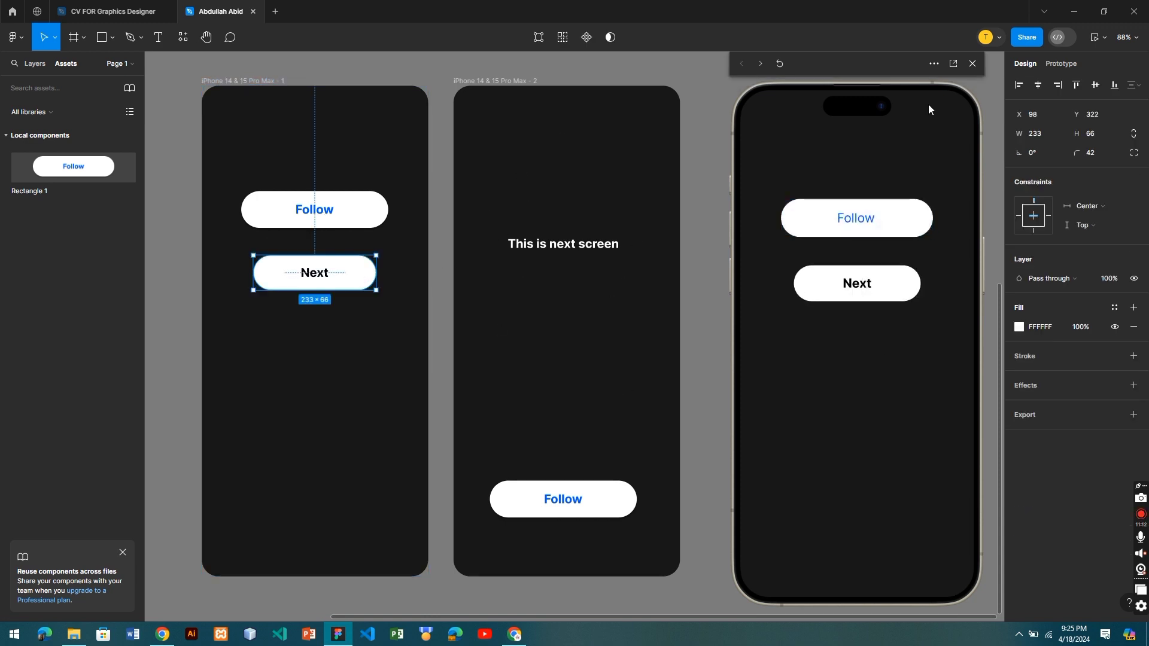
{"action": "left_click", "coordinate": [1059, 64]}
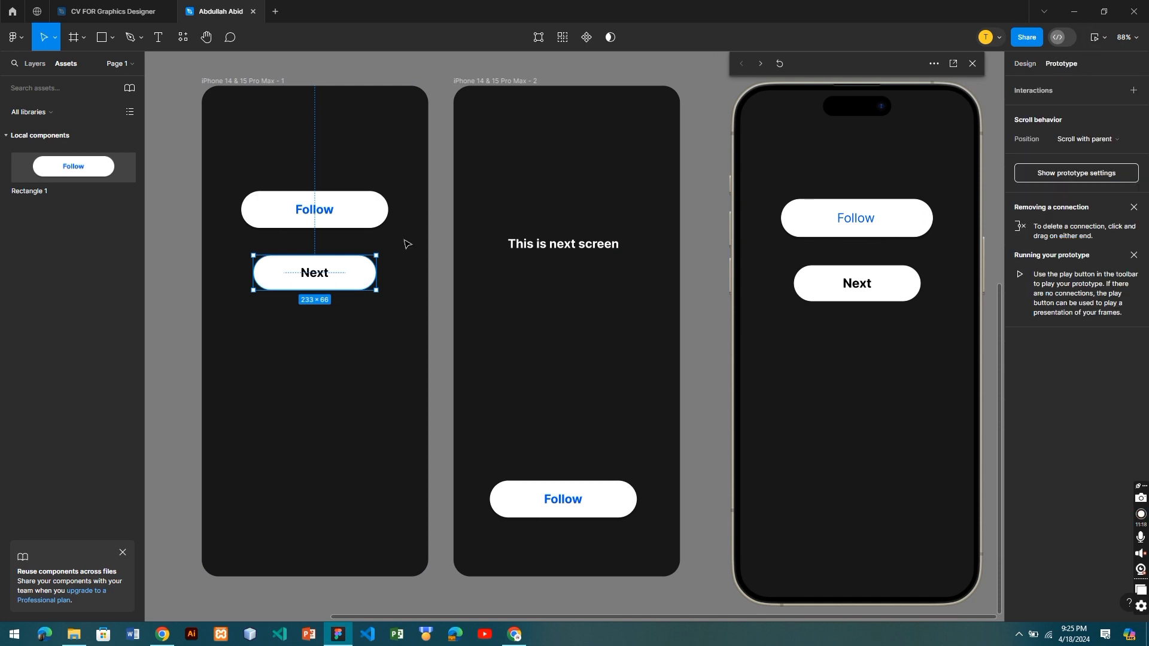
{"action": "mouse_move", "coordinate": [377, 274]}
{"action": "left_click_drag", "start_coordinate": [377, 274], "coordinate": [466, 294]}
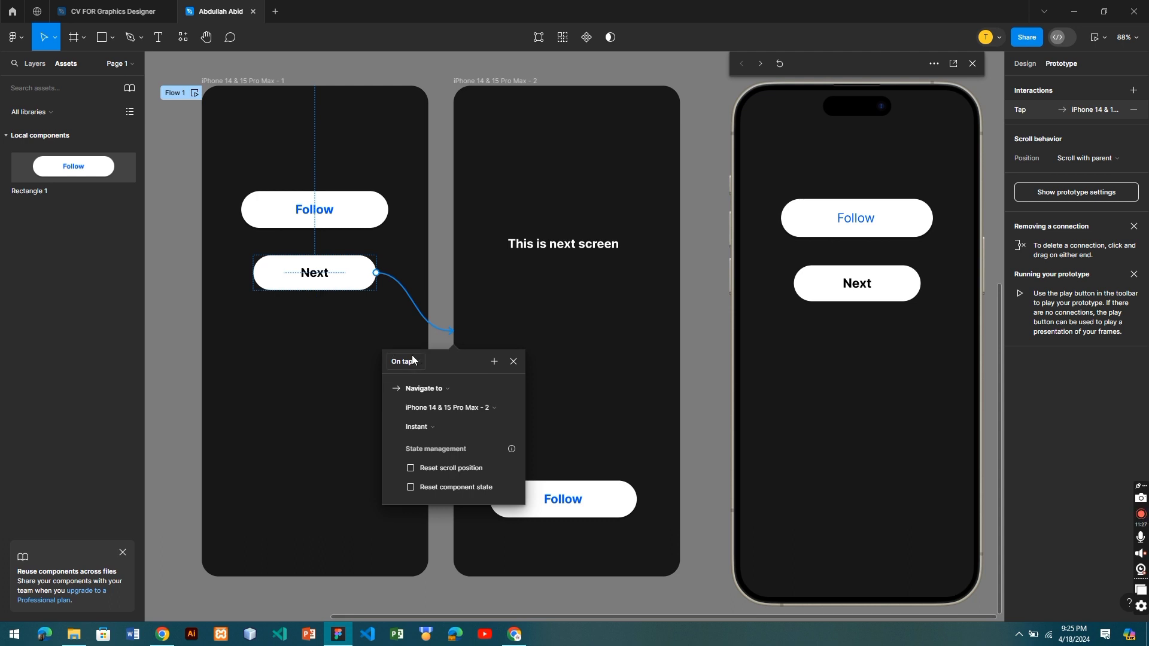
{"action": "left_click", "coordinate": [450, 393]}
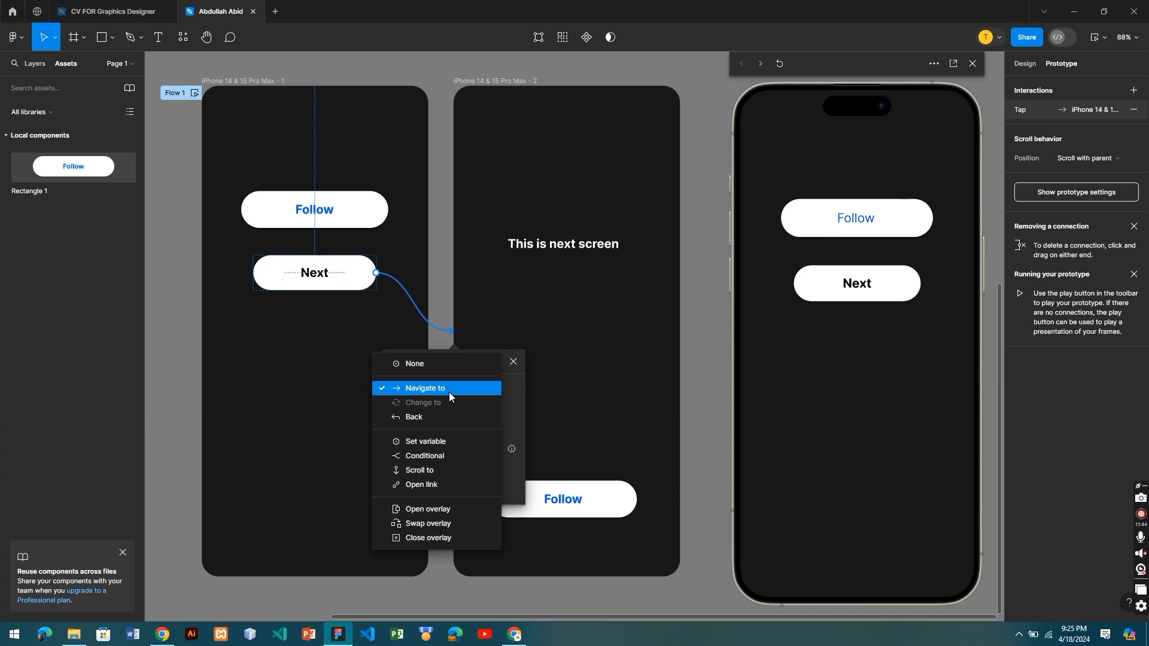
{"action": "left_click", "coordinate": [449, 393]}
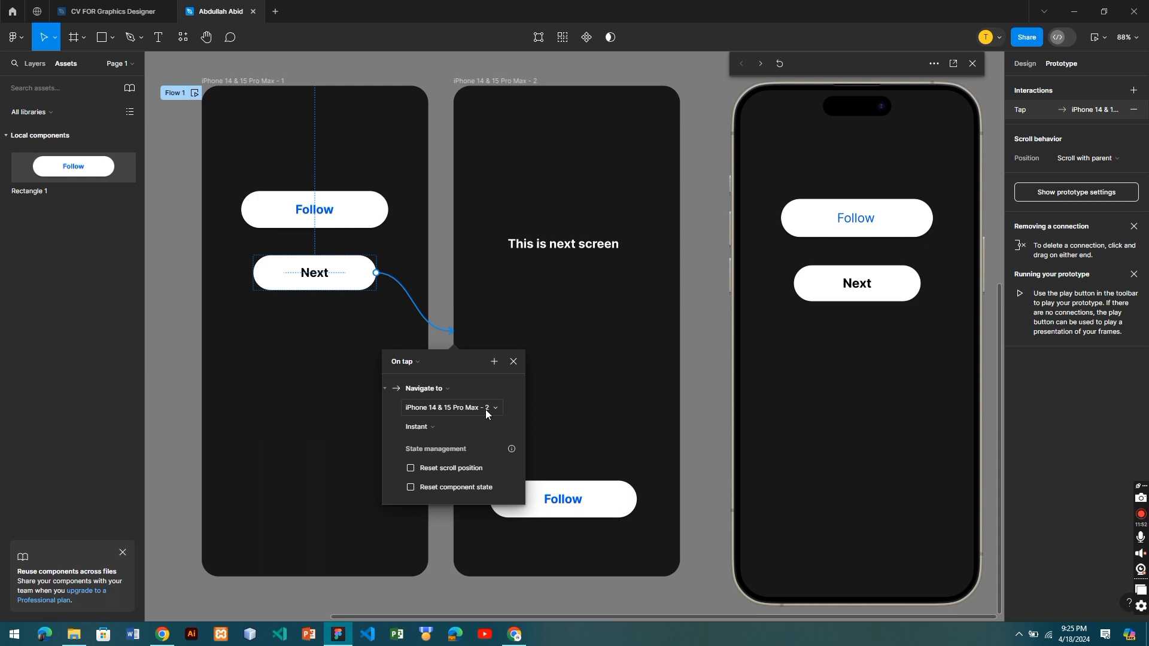
Set the Next link's transition to Slide in with the upward direction, Ease out and 1000 ms
{"action": "left_click", "coordinate": [431, 425]}
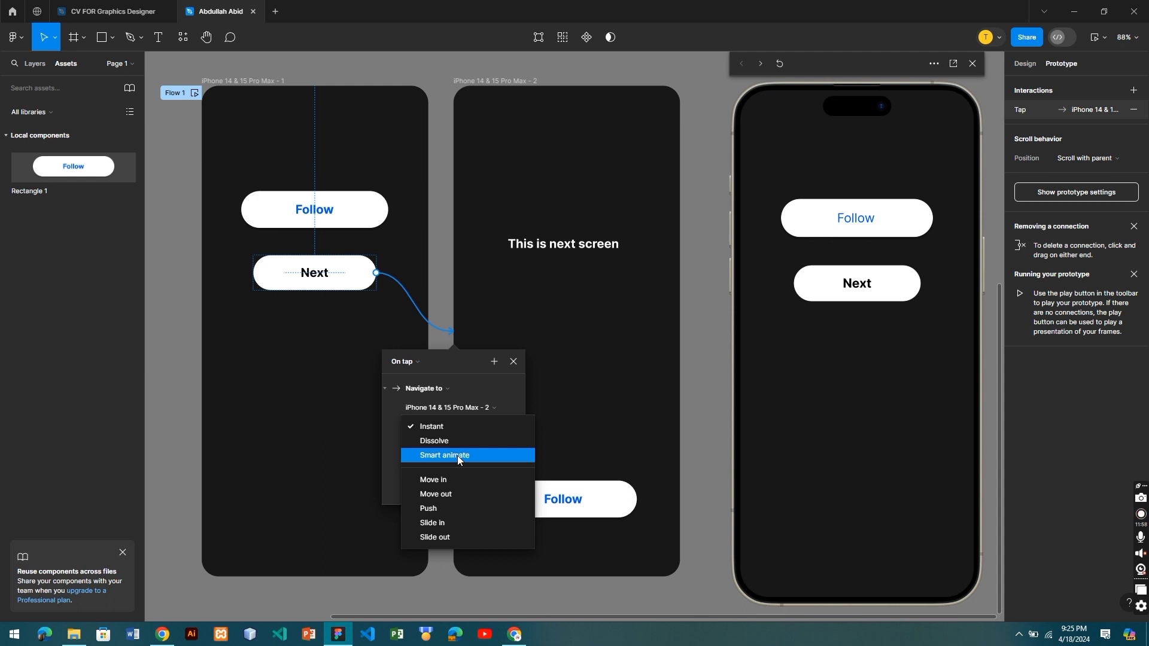
{"action": "left_click", "coordinate": [458, 455]}
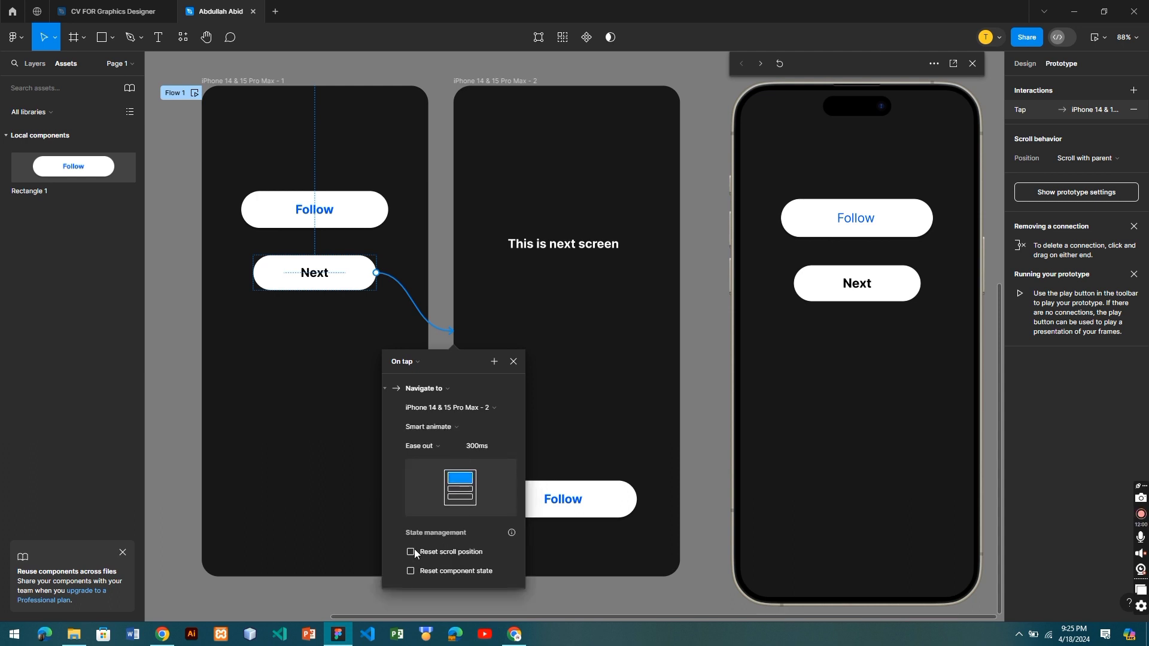
{"action": "left_click", "coordinate": [462, 425]}
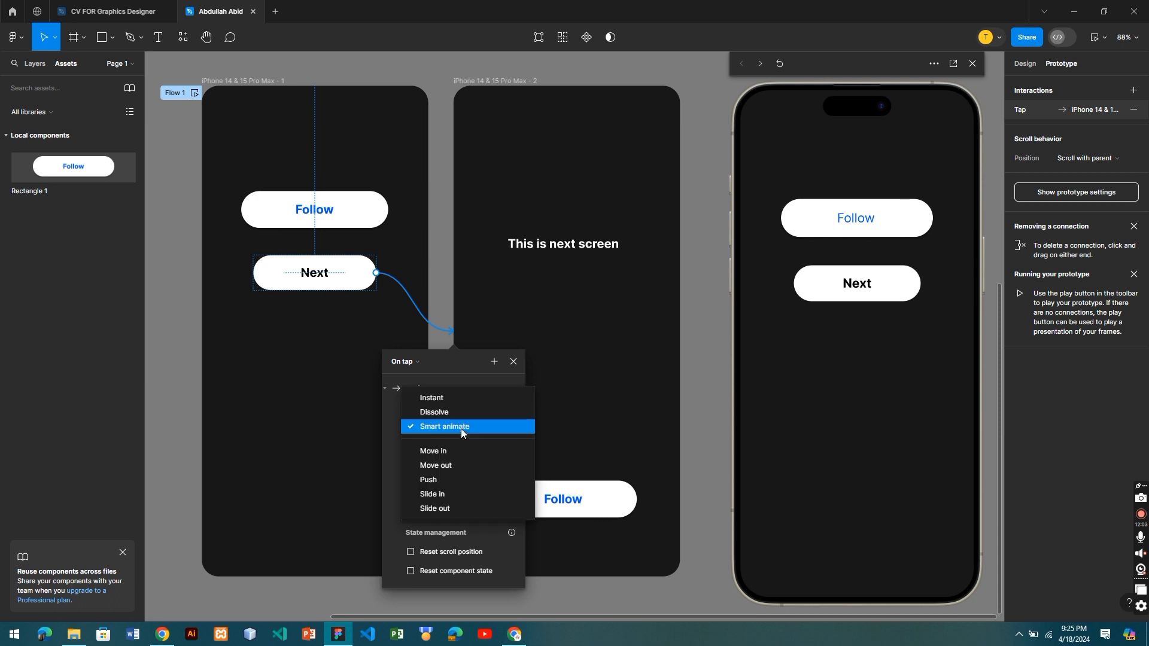
{"action": "left_click", "coordinate": [446, 495]}
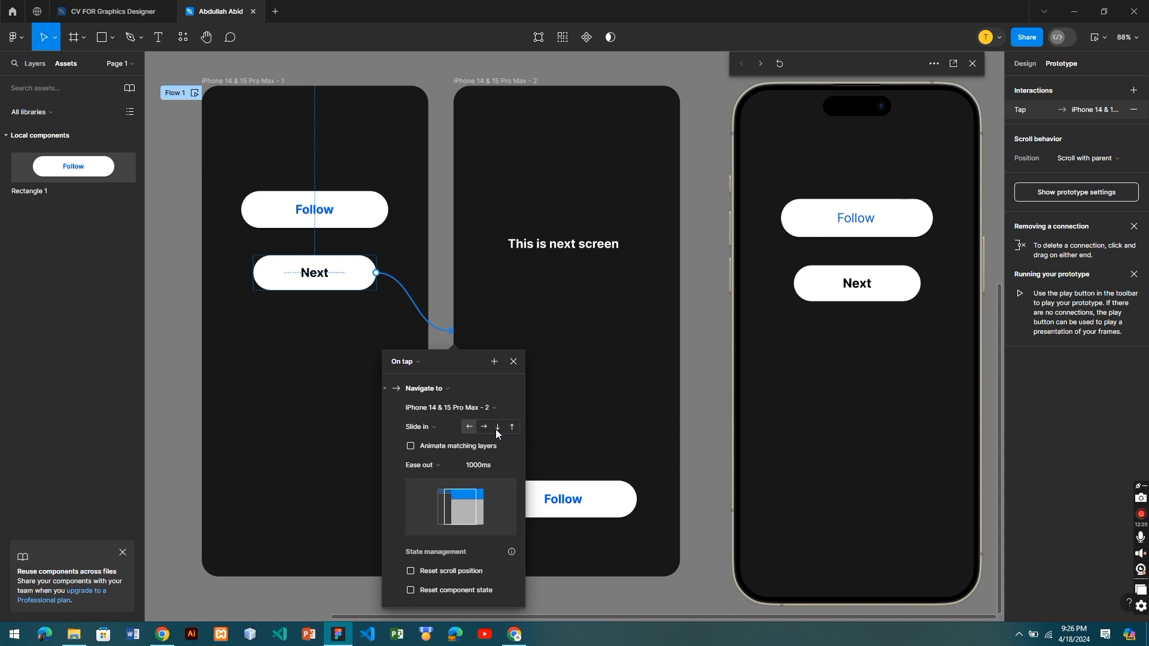
{"action": "left_click", "coordinate": [512, 427]}
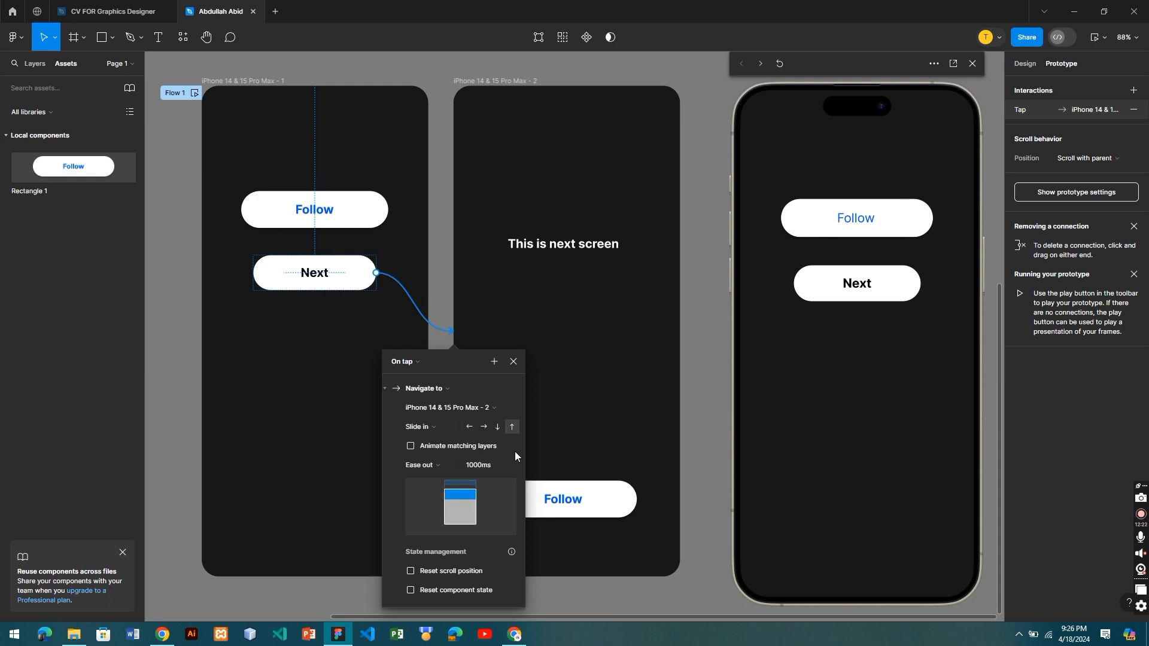
{"action": "left_click", "coordinate": [513, 362]}
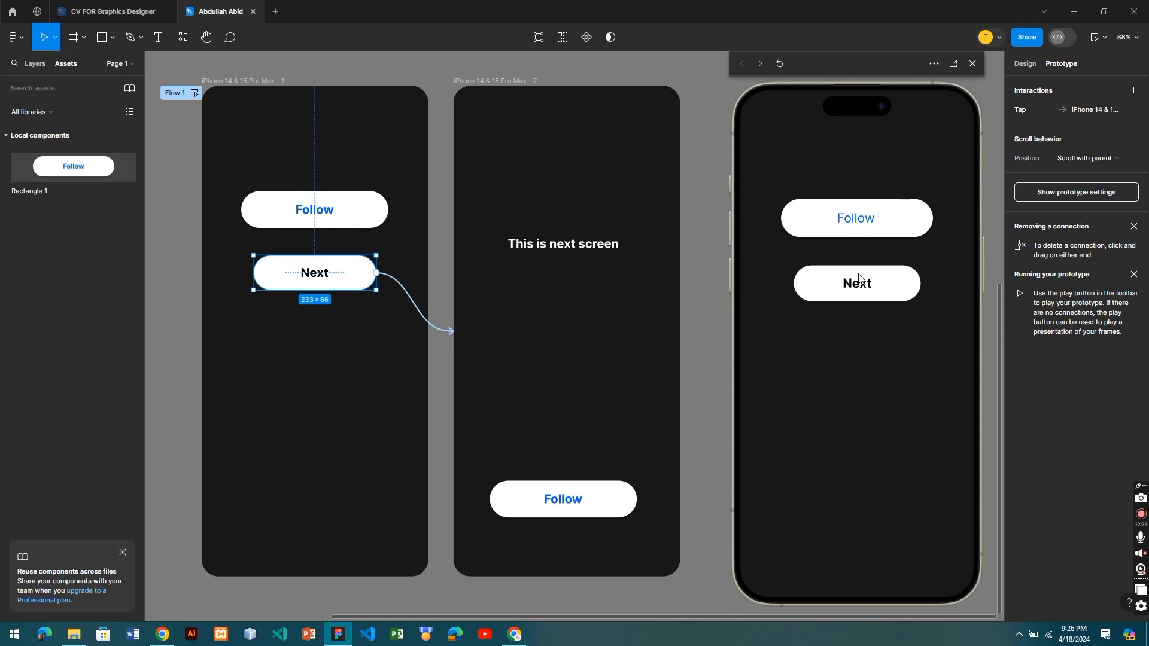
{"action": "left_click", "coordinate": [532, 353]}
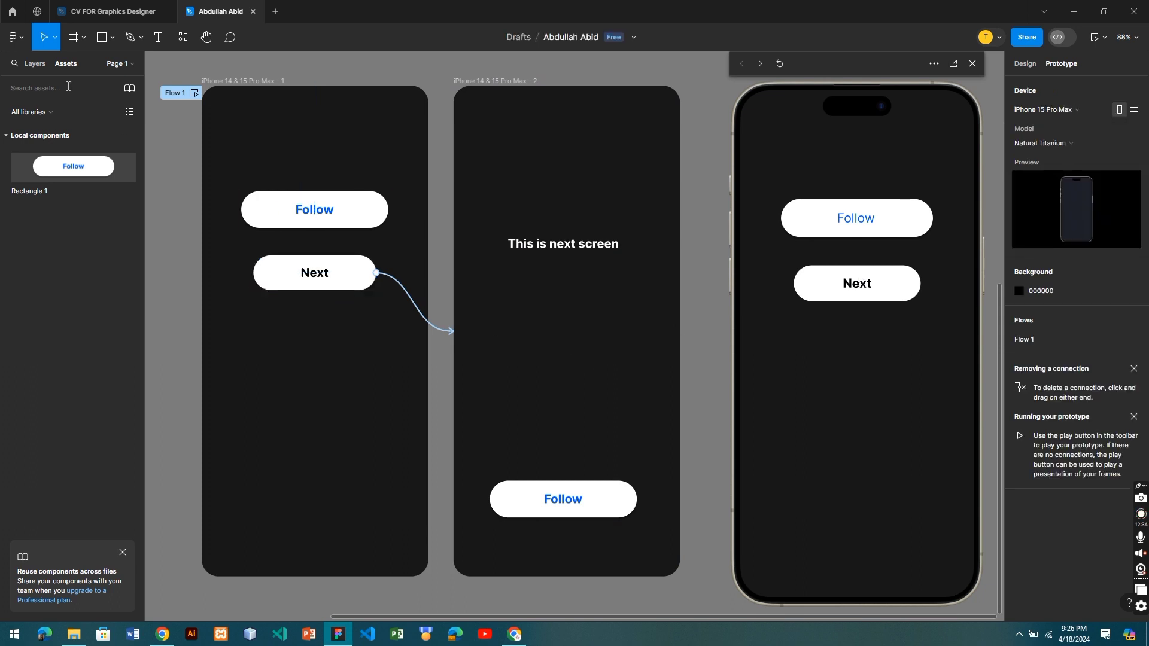
Change the second phone frame's fill to bright blue 0038FF
{"action": "left_click", "coordinate": [103, 40]}
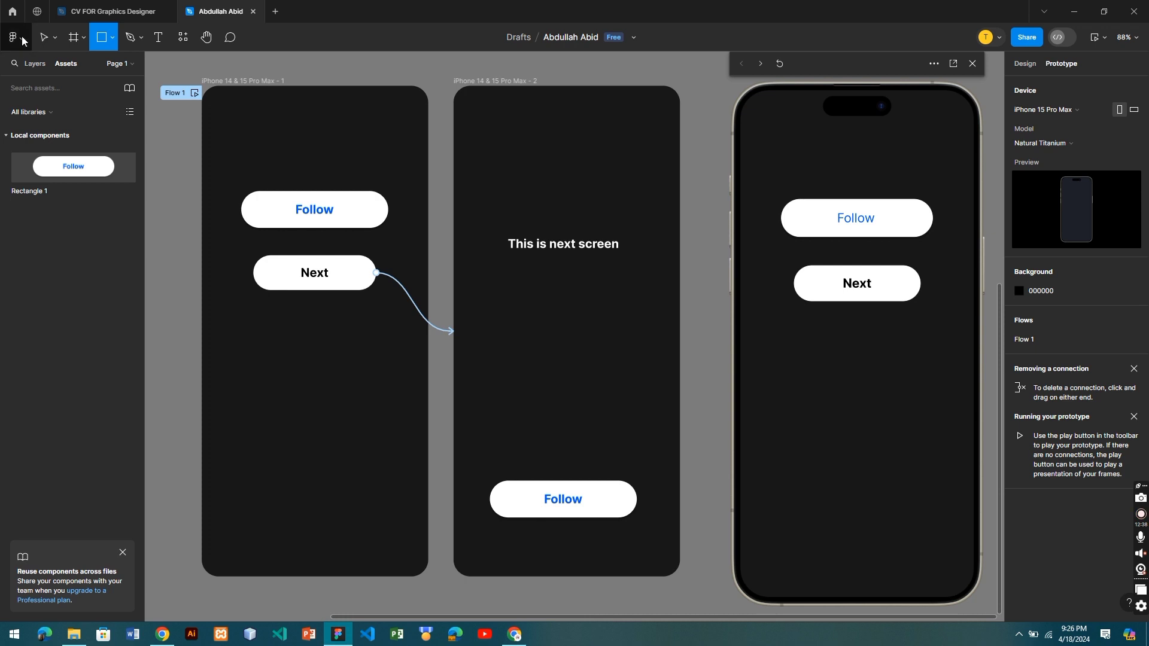
{"action": "left_click", "coordinate": [43, 37]}
{"action": "left_click", "coordinate": [518, 87]}
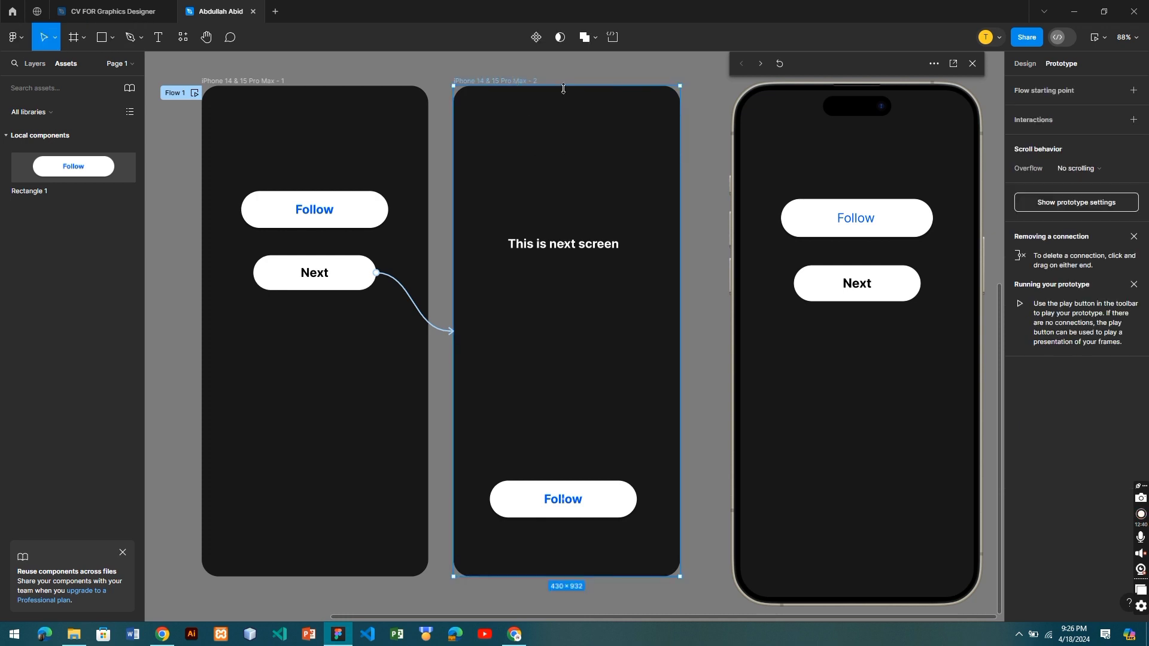
{"action": "left_click", "coordinate": [1026, 66]}
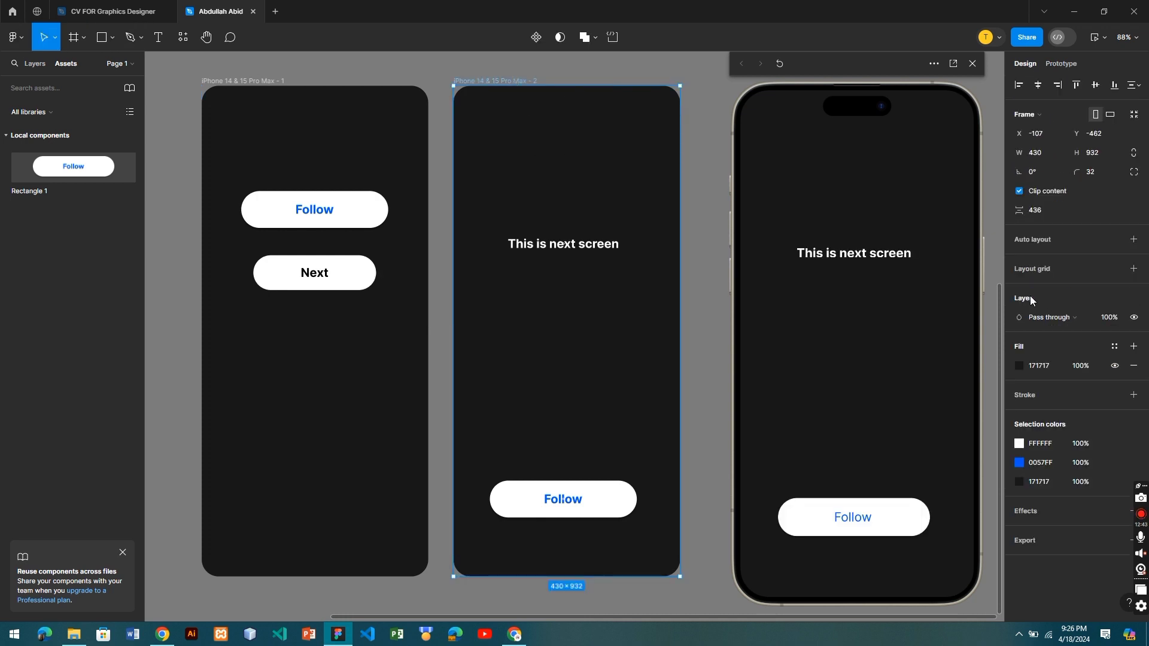
{"action": "left_click", "coordinate": [1020, 366]}
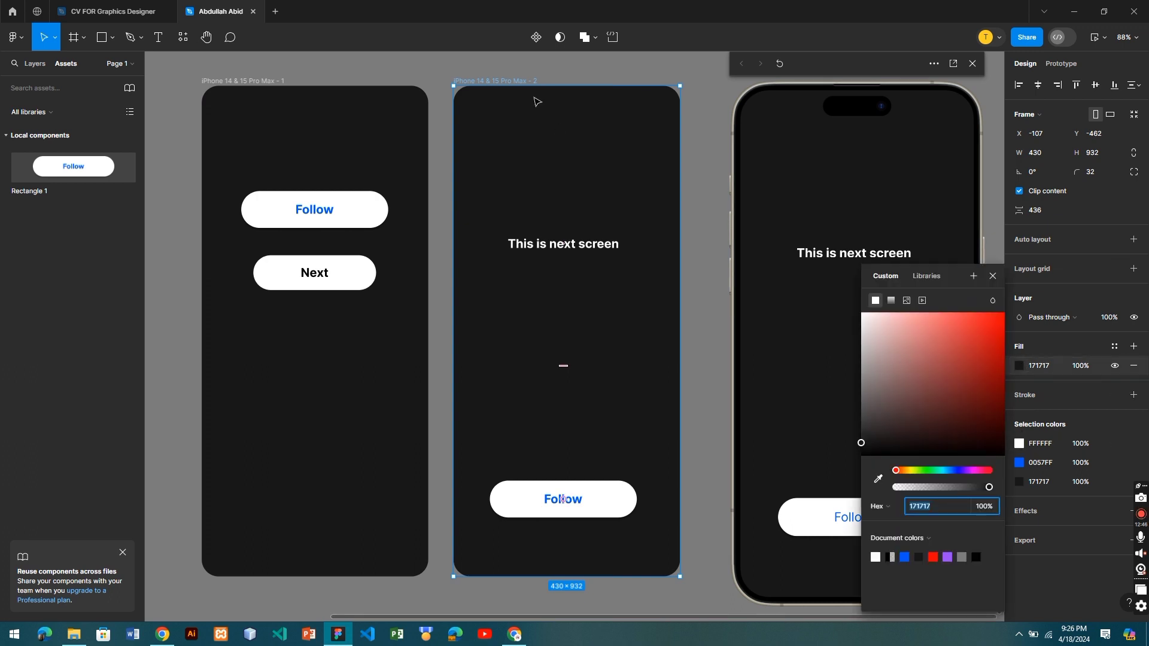
{"action": "left_click", "coordinate": [912, 393]}
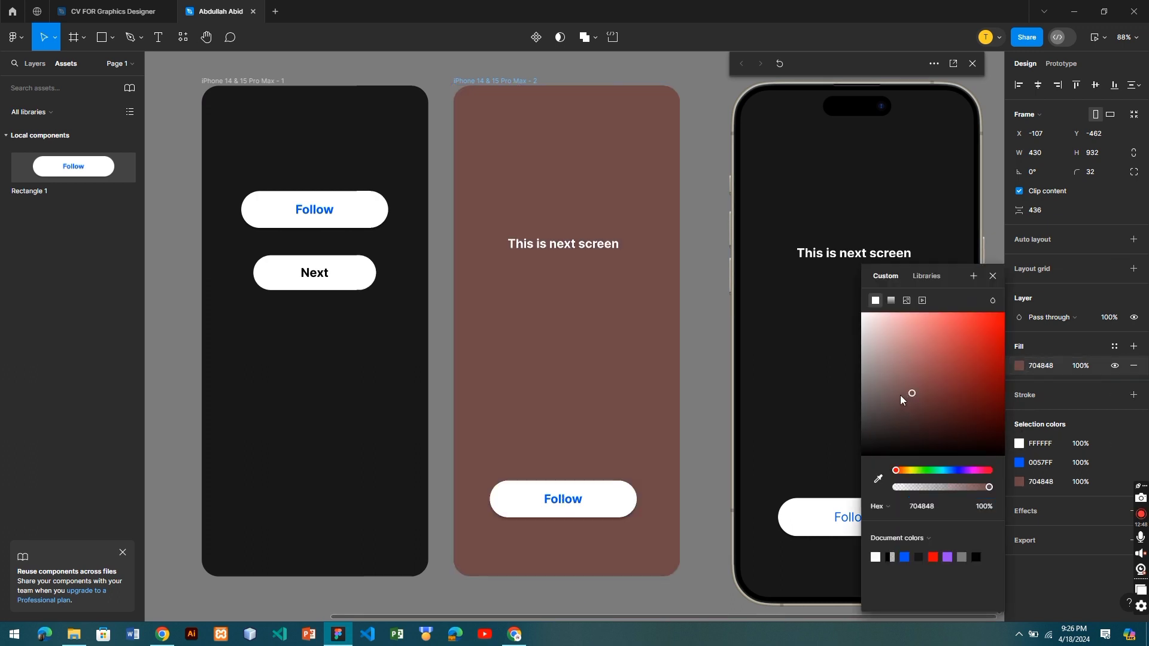
{"action": "left_click_drag", "start_coordinate": [902, 400], "coordinate": [958, 380]}
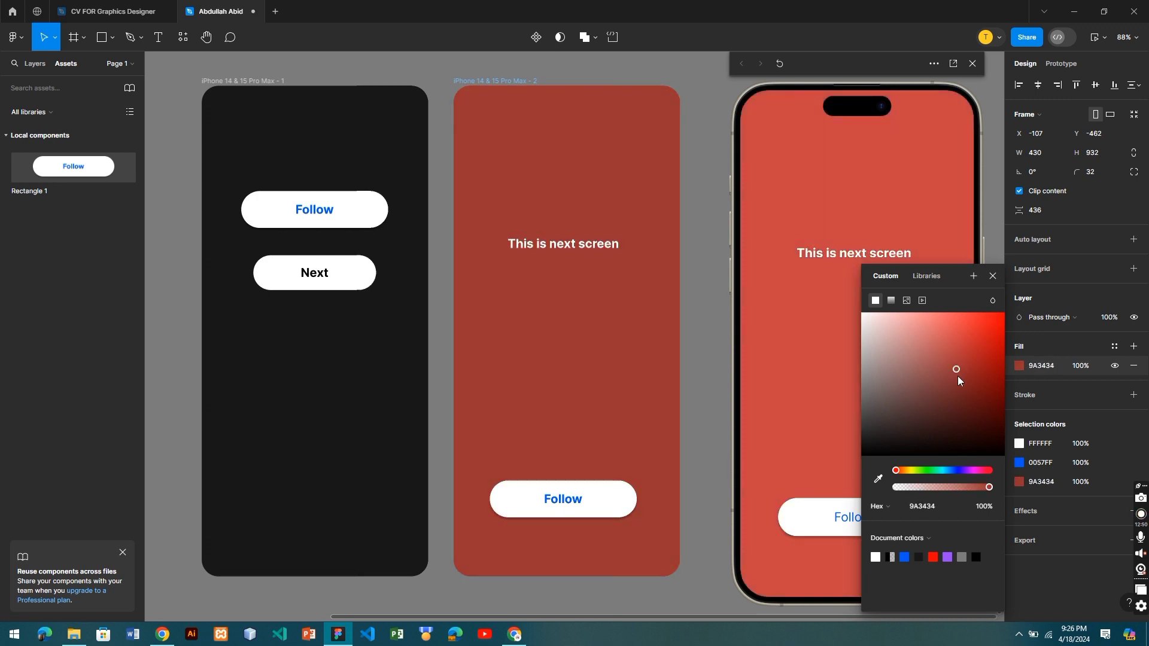
{"action": "left_click_drag", "start_coordinate": [941, 471], "coordinate": [913, 471]}
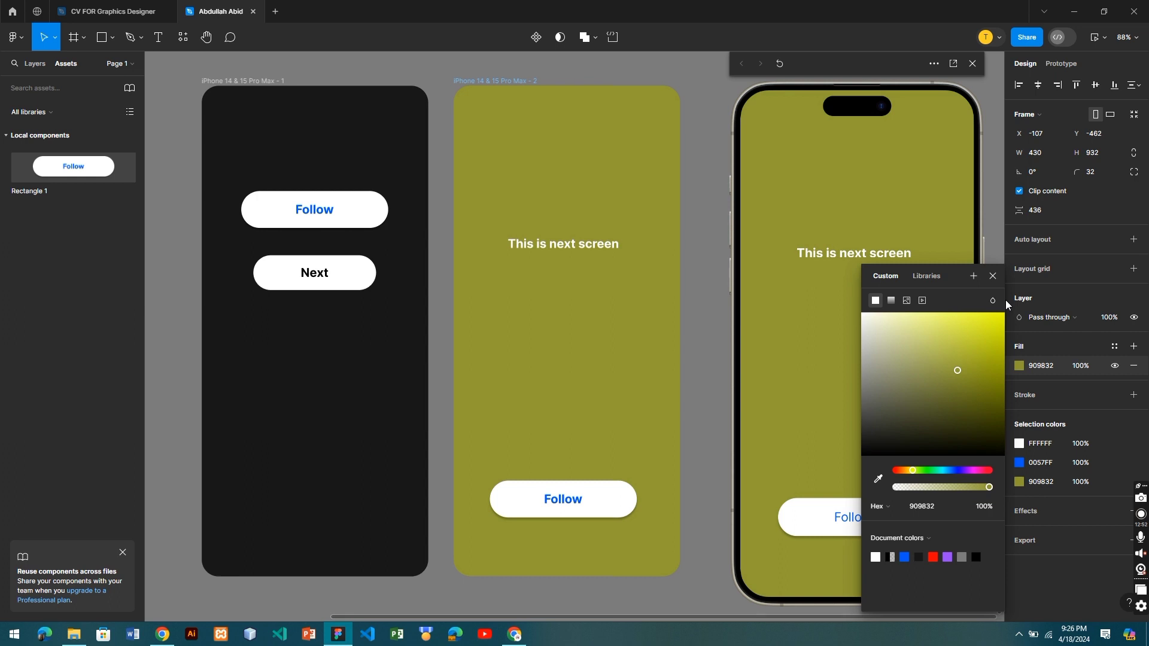
{"action": "left_click_drag", "start_coordinate": [1006, 304], "coordinate": [1007, 305]}
{"action": "left_click", "coordinate": [957, 471]}
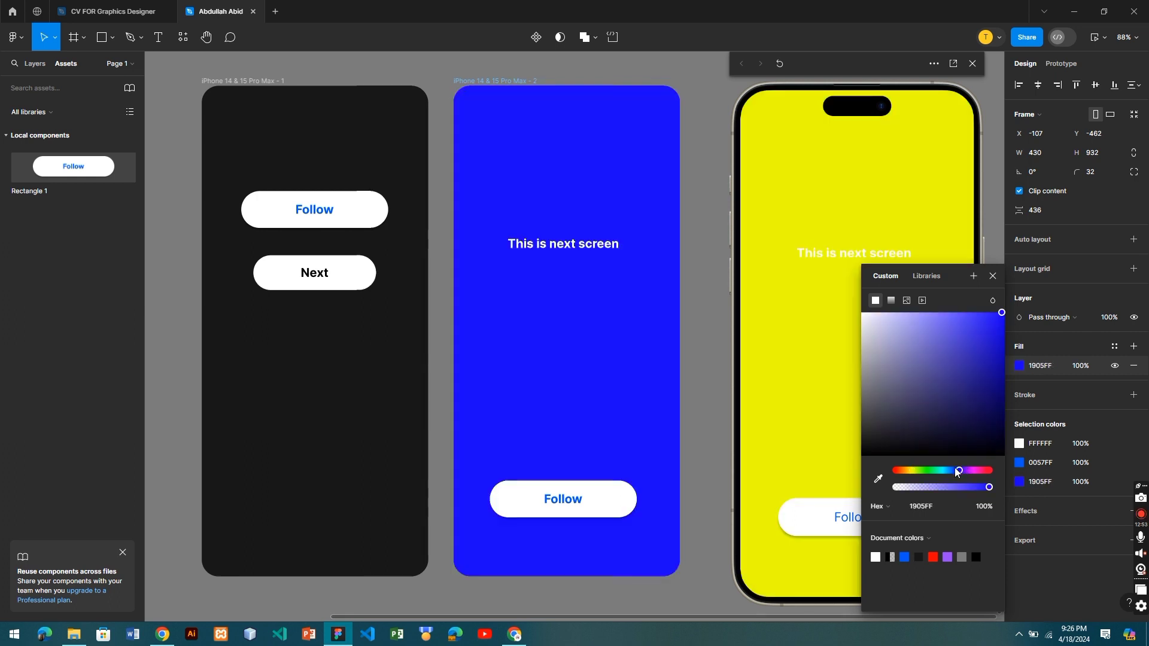
{"action": "left_click_drag", "start_coordinate": [956, 470], "coordinate": [954, 471]}
{"action": "left_click_drag", "start_coordinate": [999, 315], "coordinate": [1007, 301]}
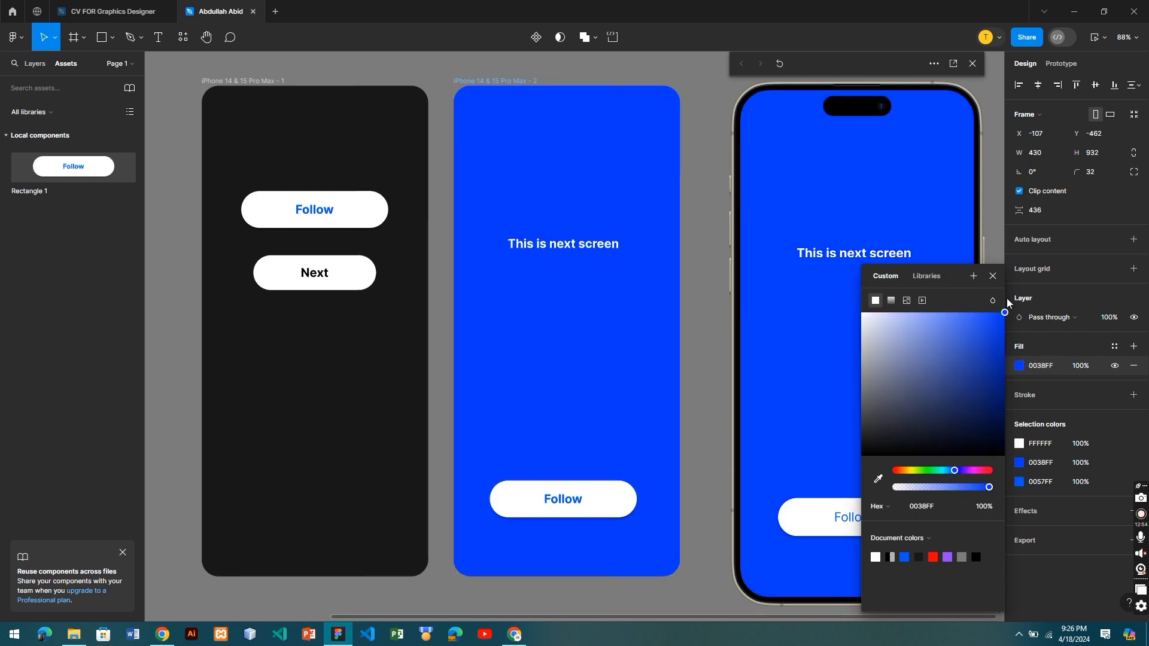
{"action": "left_click", "coordinate": [995, 276]}
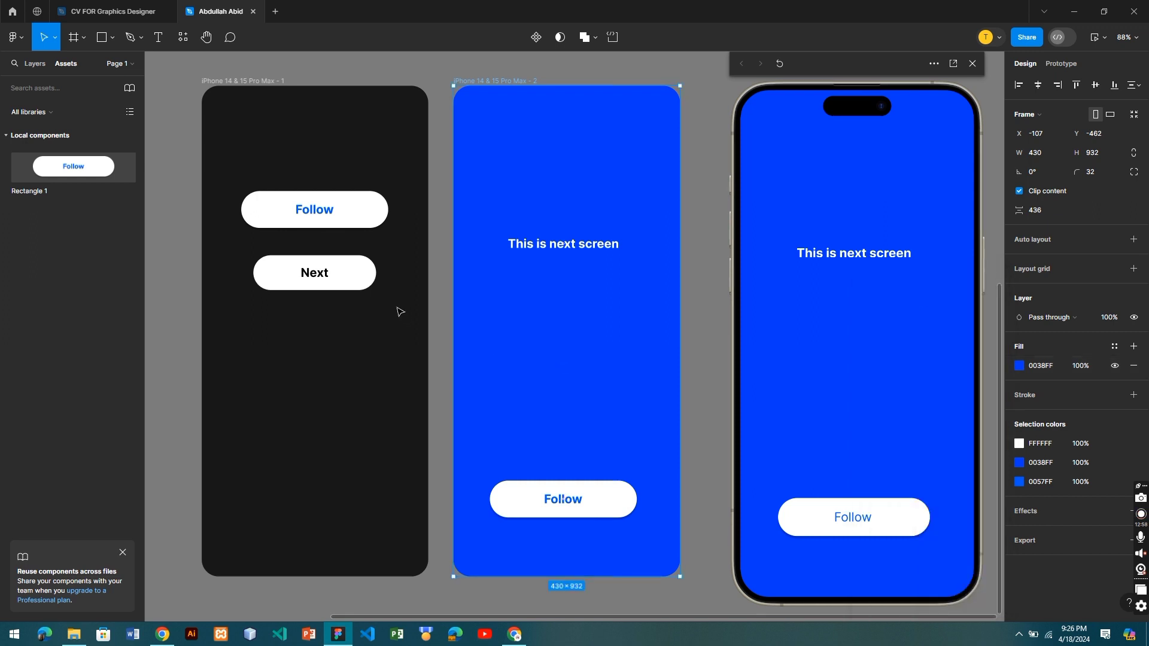
Preview the first phone frame and follow its Next button to the blue second screen
{"action": "left_click", "coordinate": [310, 353]}
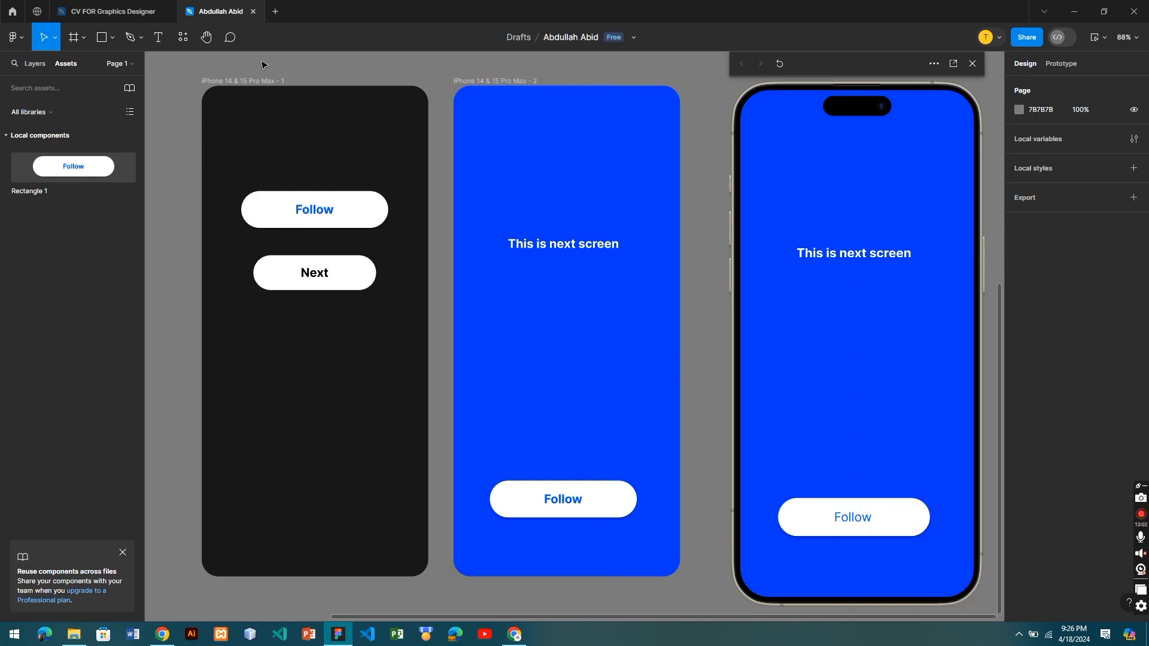
{"action": "left_click", "coordinate": [238, 81]}
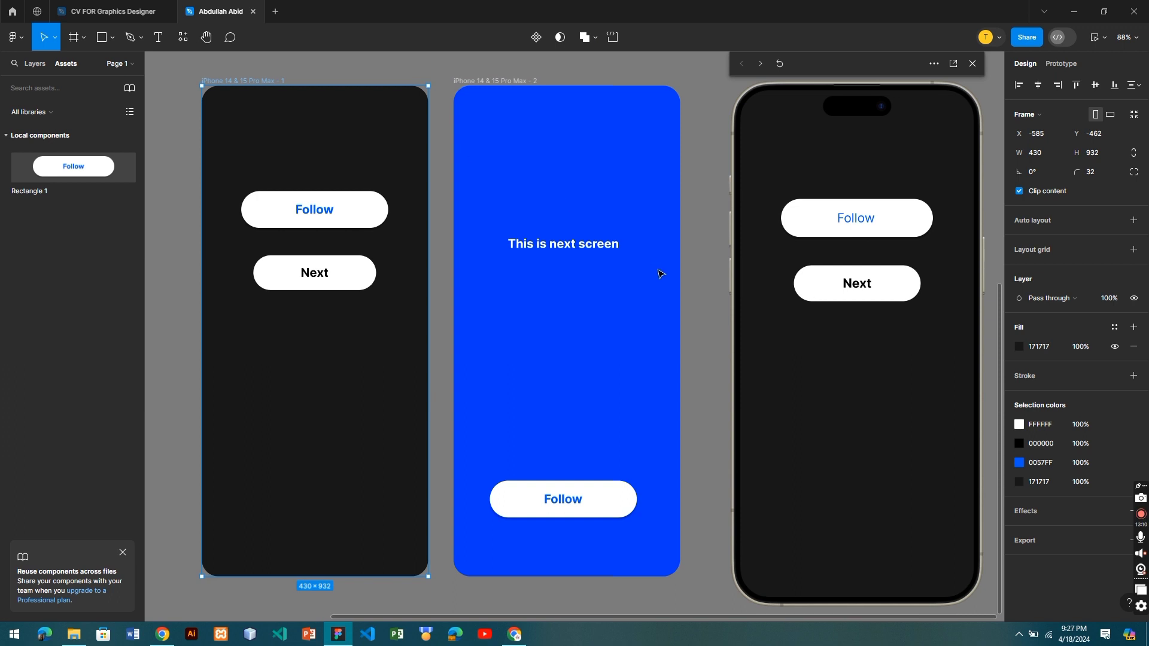
{"action": "left_click", "coordinate": [848, 280]}
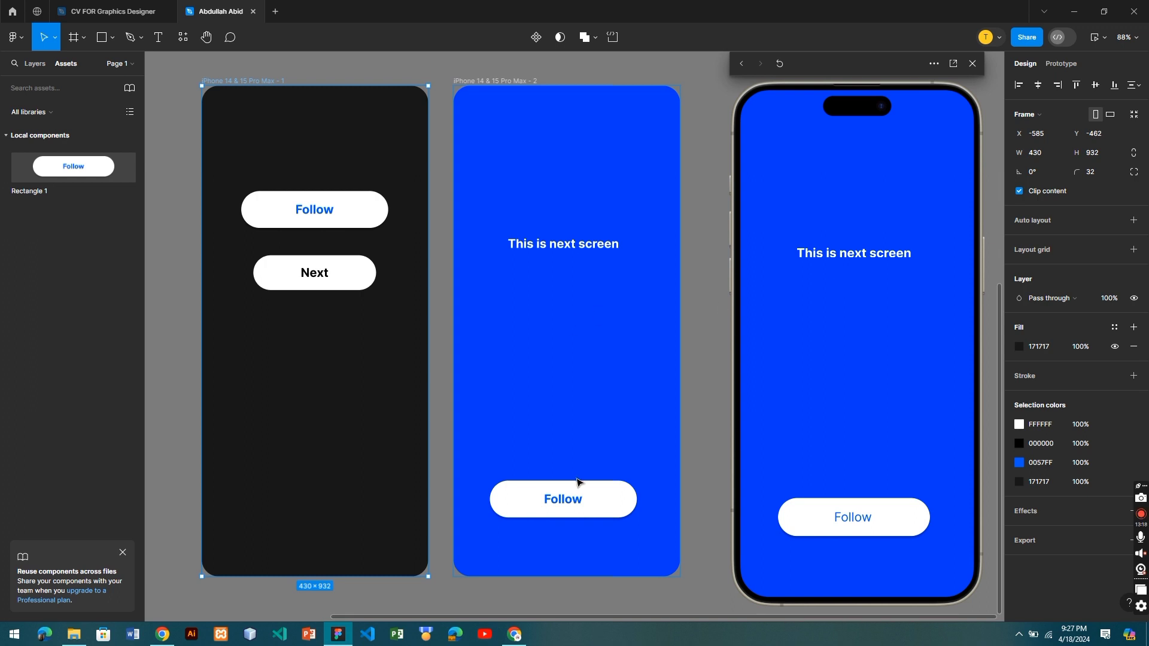
Move the second frame's Follow button up to Y 675 and copy the white rectangle and Next text beneath it, at Y 815 and Y 834
{"action": "left_click_drag", "start_coordinate": [556, 495], "coordinate": [557, 454]}
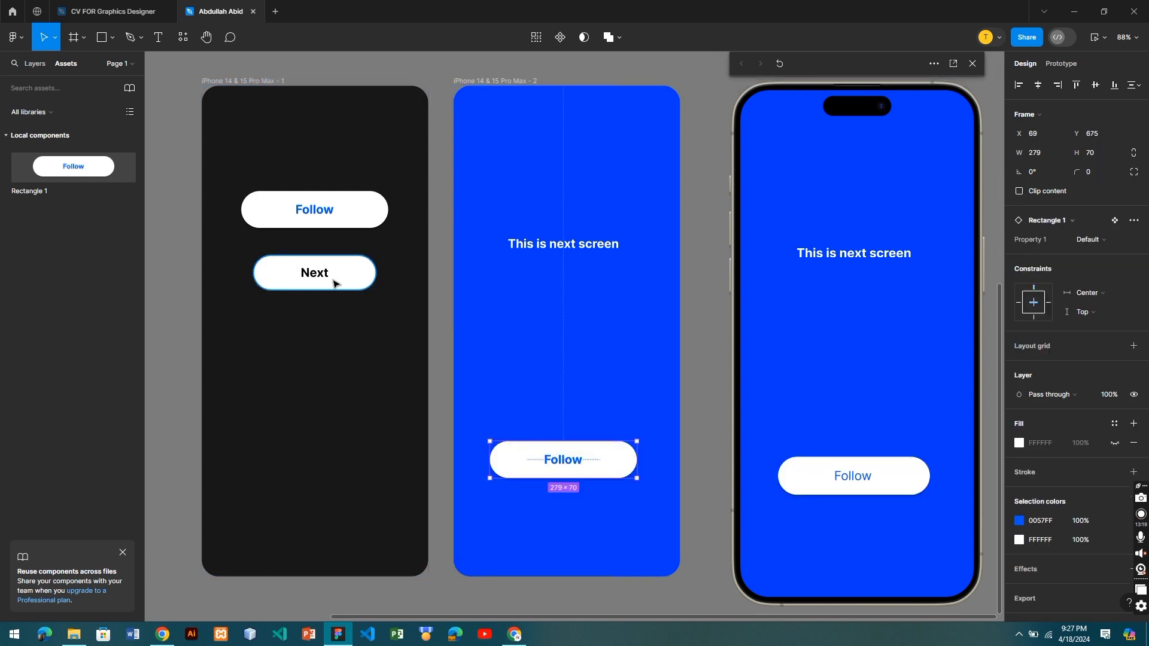
{"action": "left_click_drag", "start_coordinate": [333, 280], "coordinate": [584, 541]}
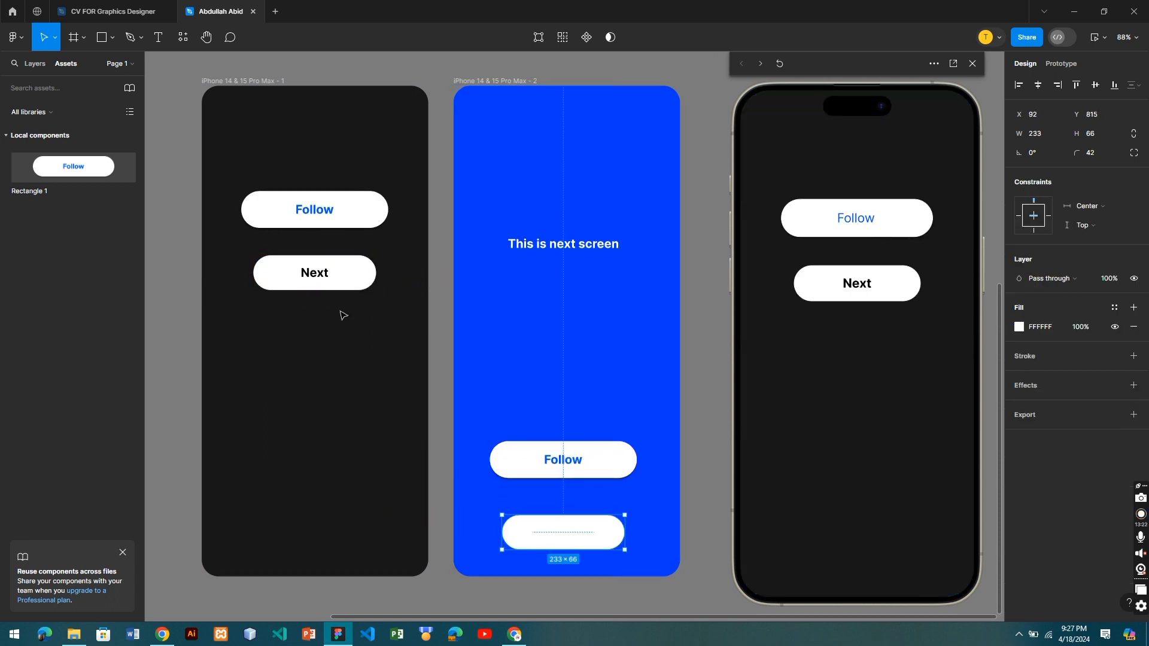
{"action": "left_click_drag", "start_coordinate": [516, 482], "coordinate": [576, 534]}
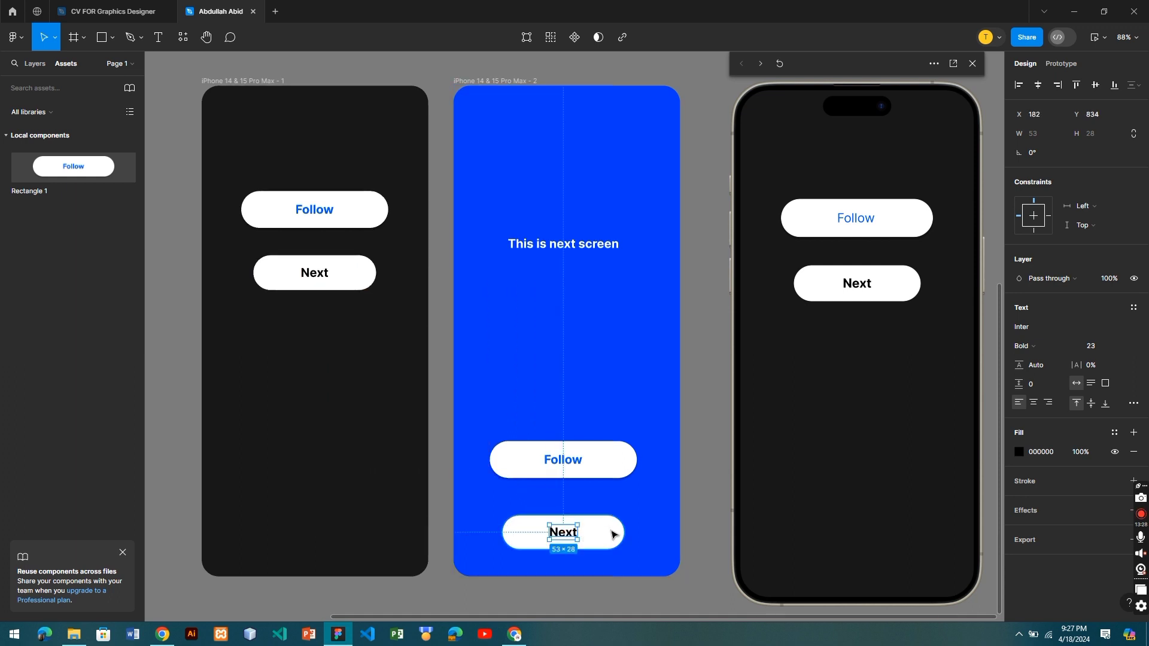
{"action": "key", "text": "Escape"}
{"action": "left_click", "coordinate": [596, 541]}
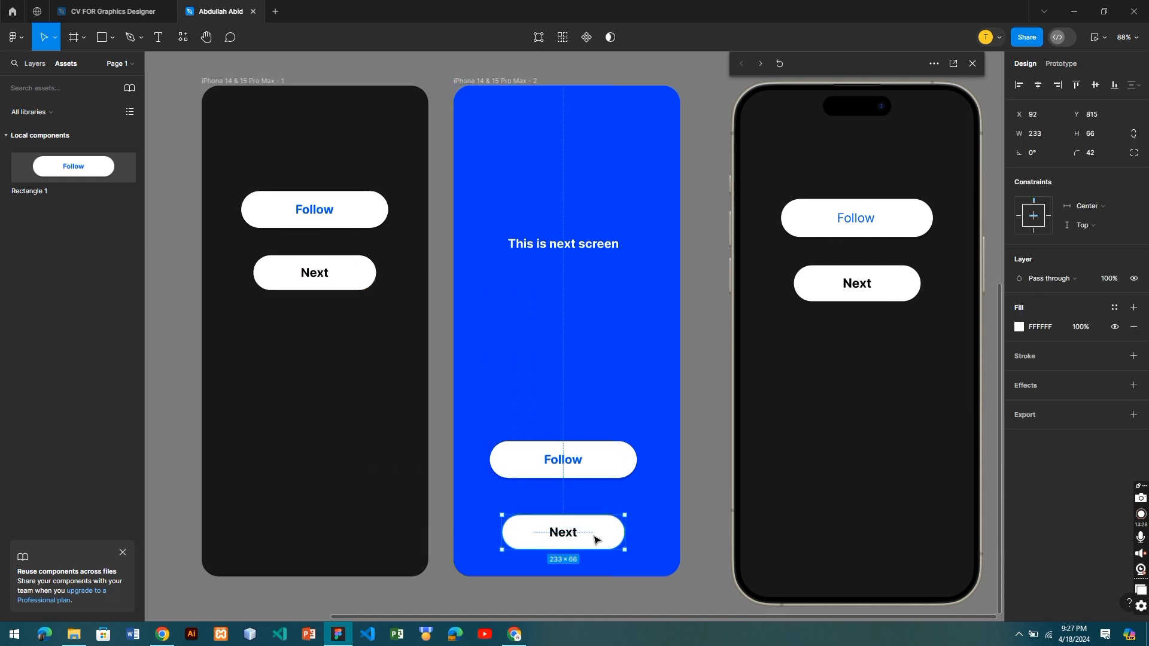
Relink the second frame's Next button to iPhone 14 & 15 Pro Max - 1 and set its Slide in direction to down
{"action": "left_click", "coordinate": [1054, 67]}
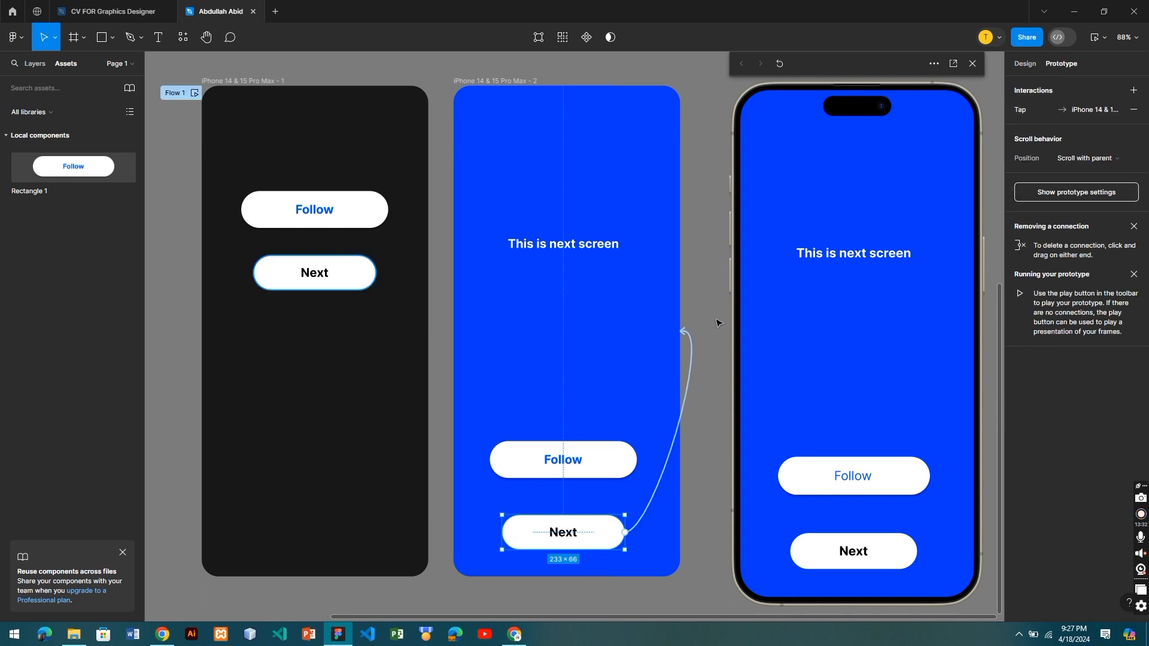
{"action": "left_click", "coordinate": [692, 337]}
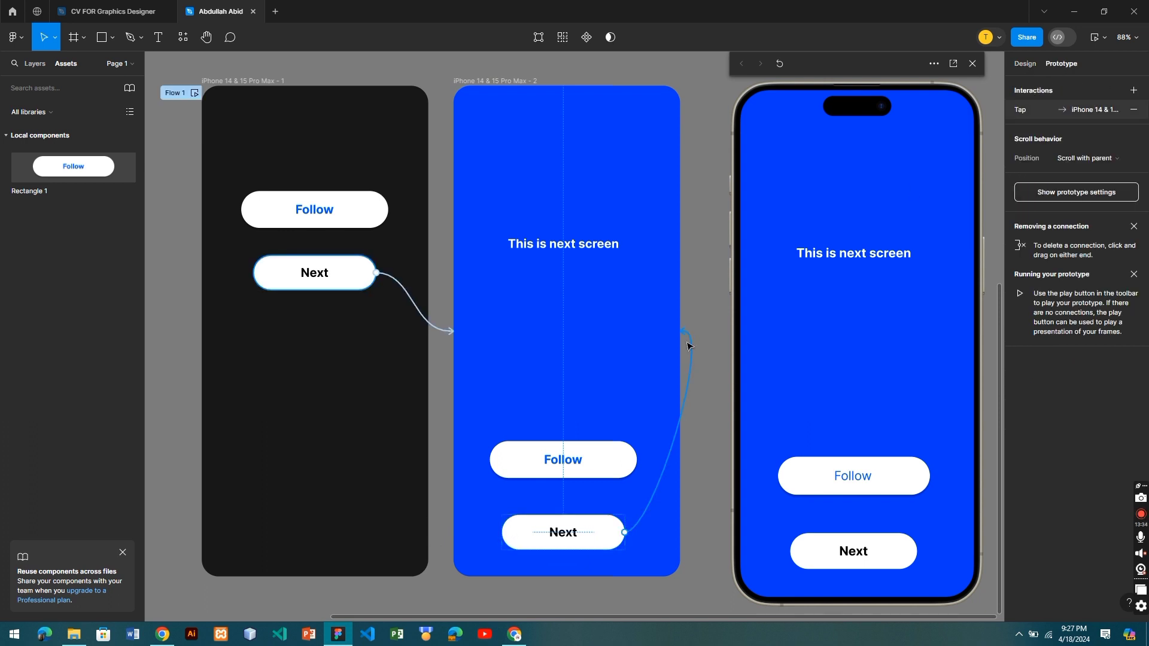
{"action": "left_click_drag", "start_coordinate": [688, 346], "coordinate": [367, 397]}
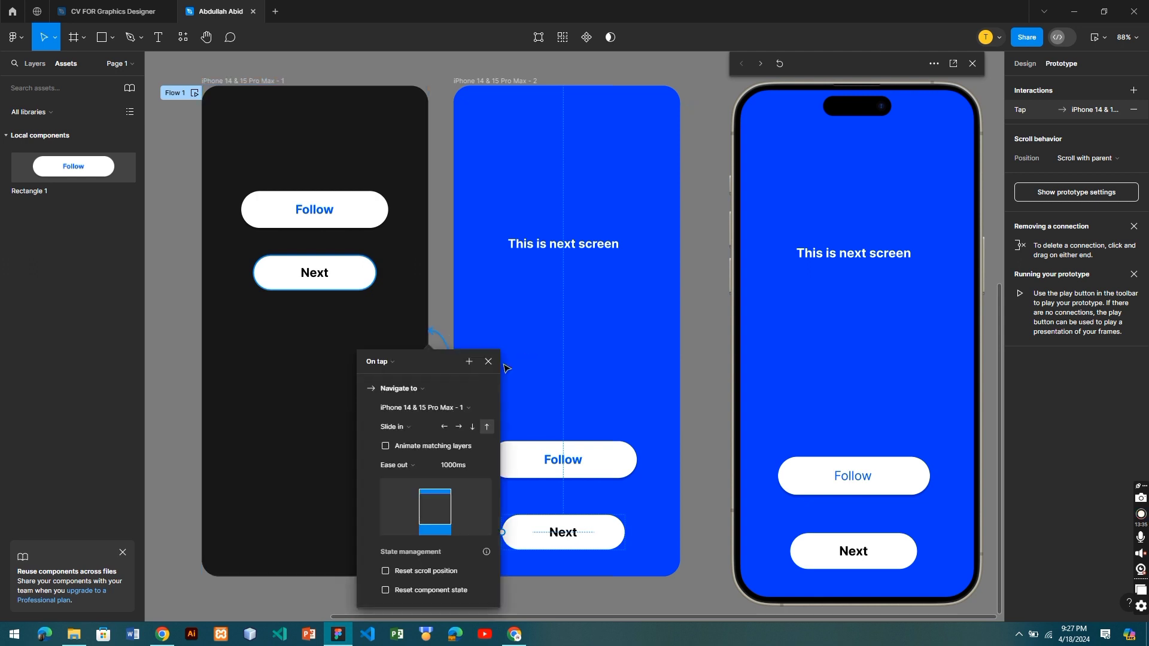
{"action": "left_click", "coordinate": [473, 426]}
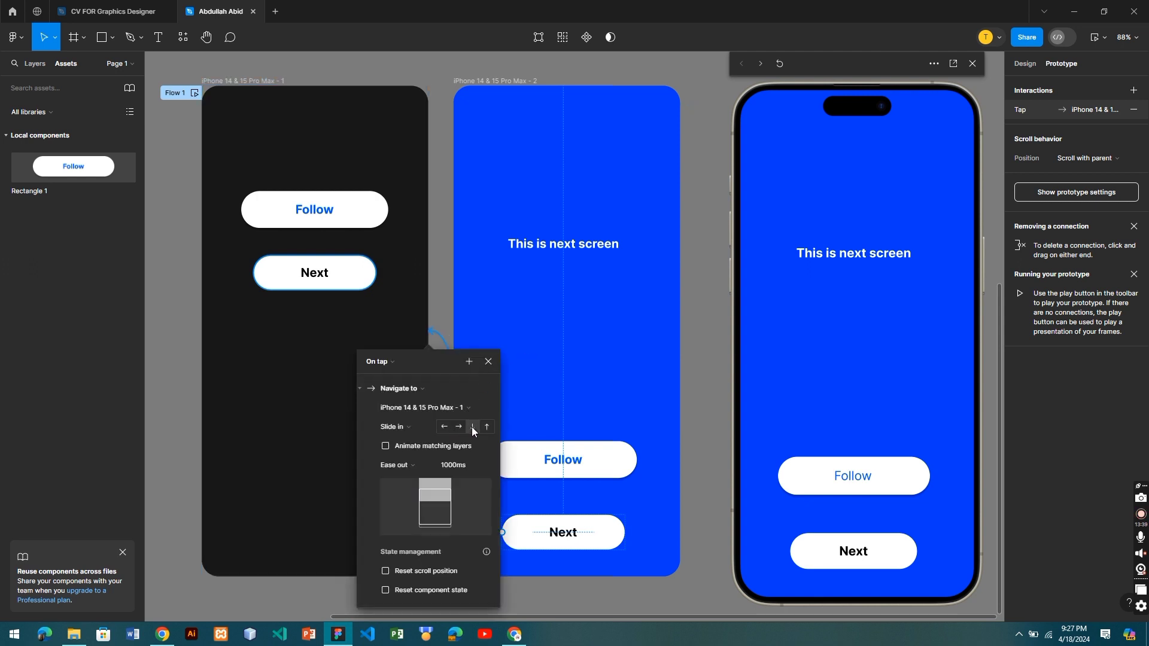
{"action": "left_click", "coordinate": [489, 362]}
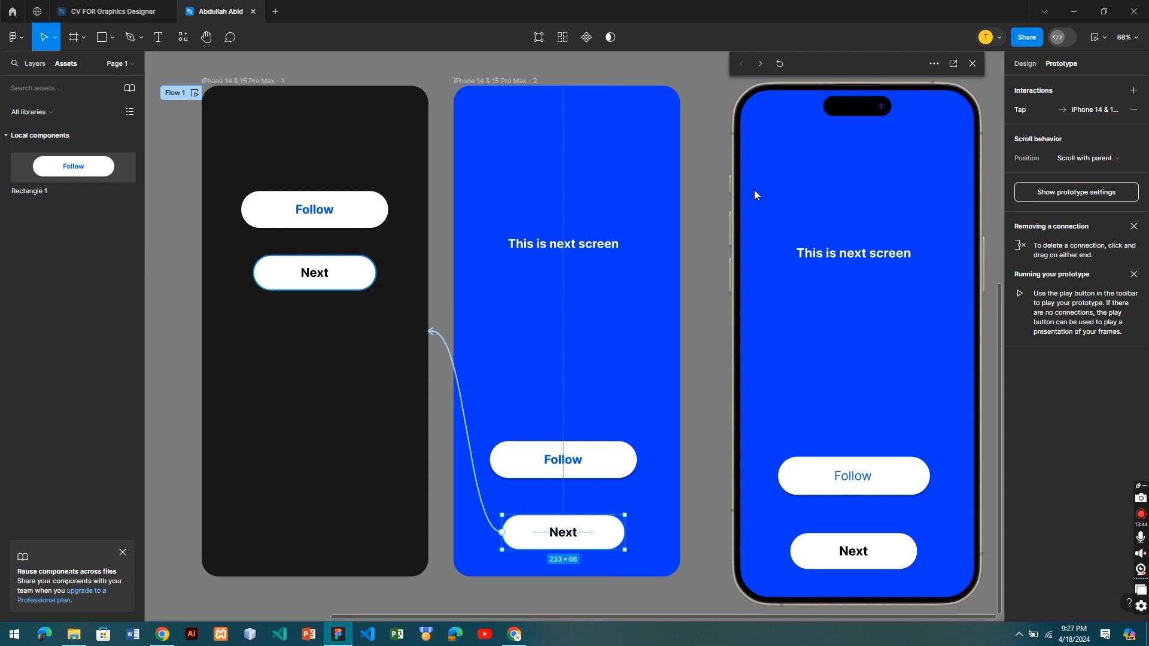
Preview the first phone frame and follow its Next button to the second screen
{"action": "left_click", "coordinate": [717, 222]}
{"action": "left_click", "coordinate": [282, 82]}
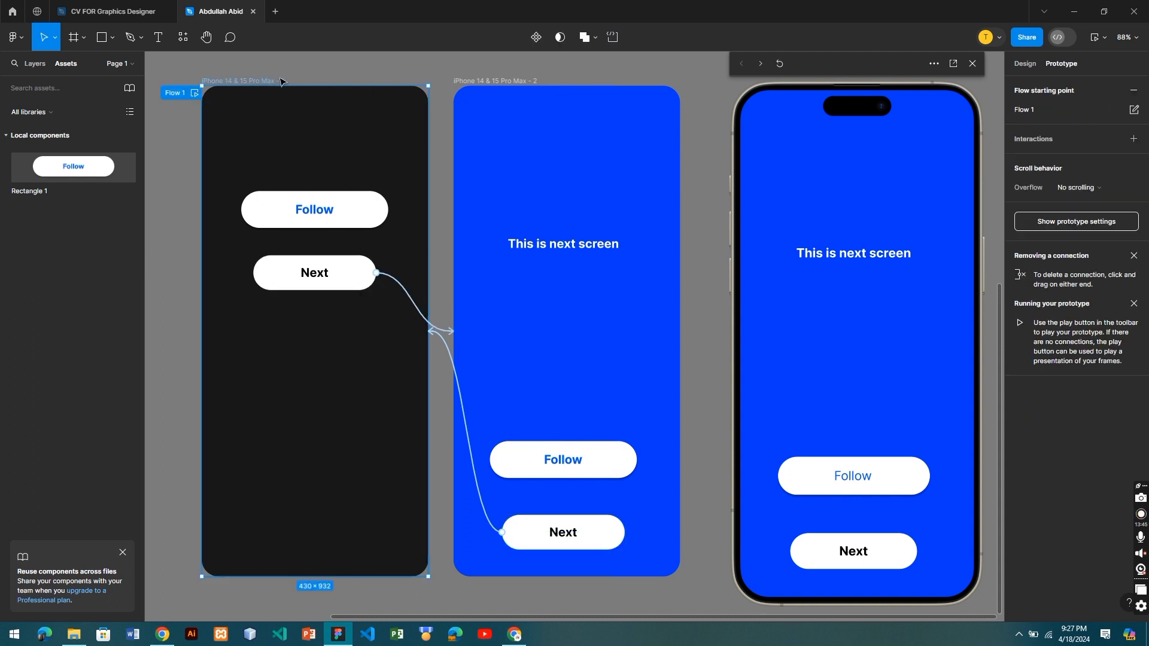
{"action": "left_click", "coordinate": [874, 292]}
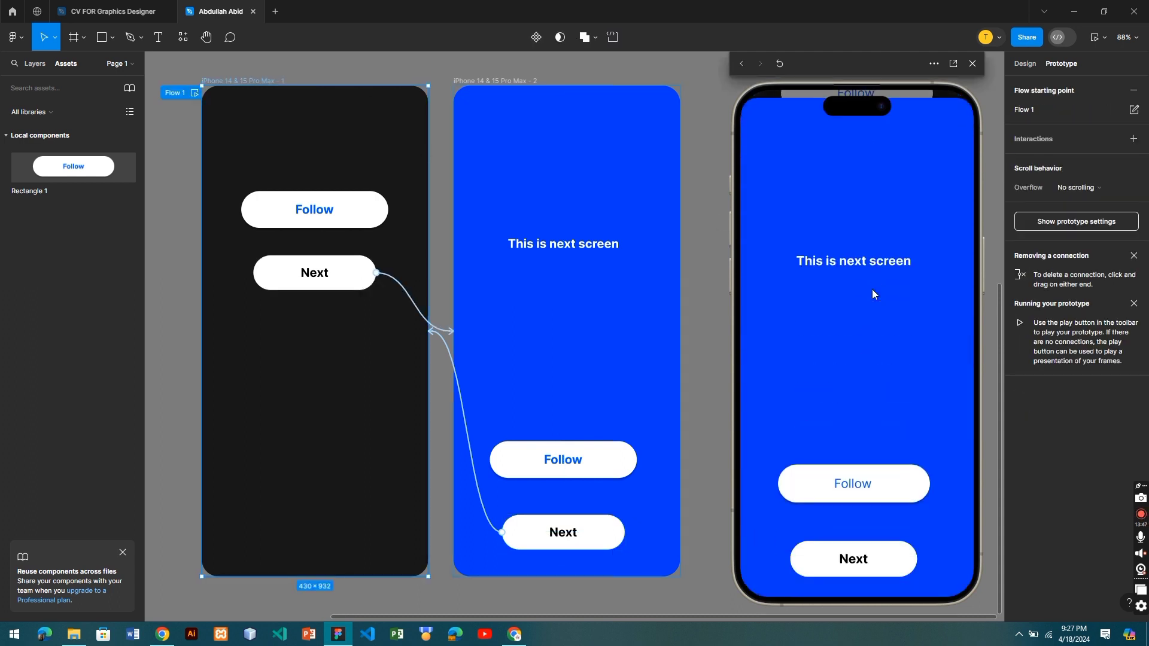
Change the text on the blue frame's lower white button to Previous
{"action": "left_click", "coordinate": [569, 538]}
{"action": "double_click", "coordinate": [569, 536]}
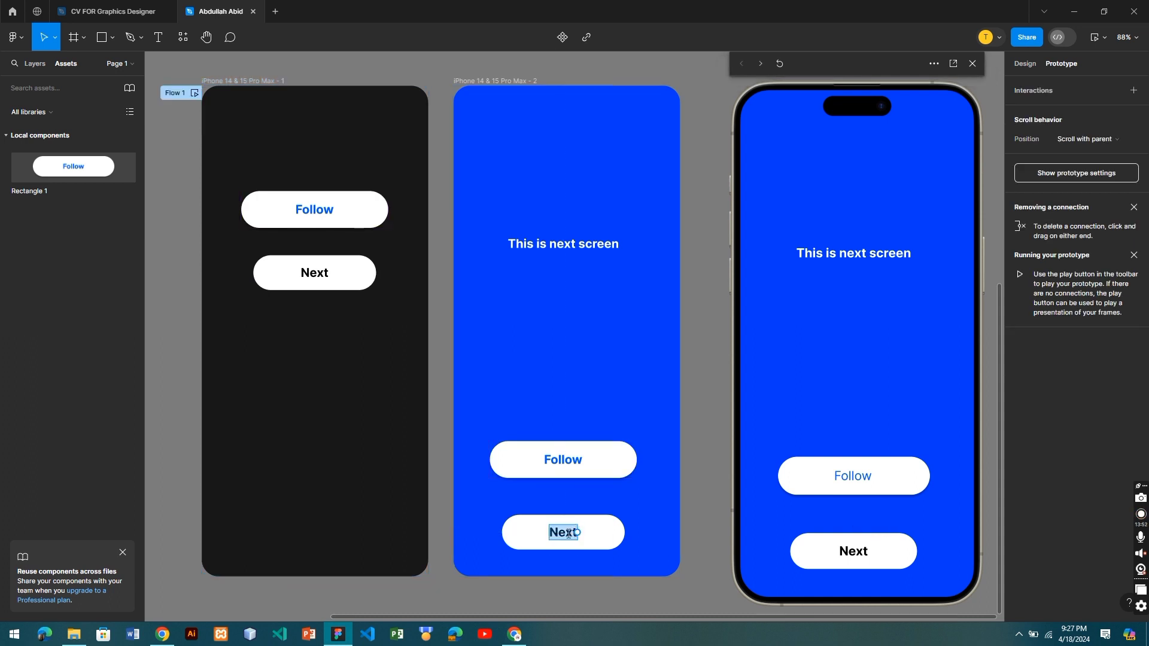
{"action": "type", "text": "Previous"}
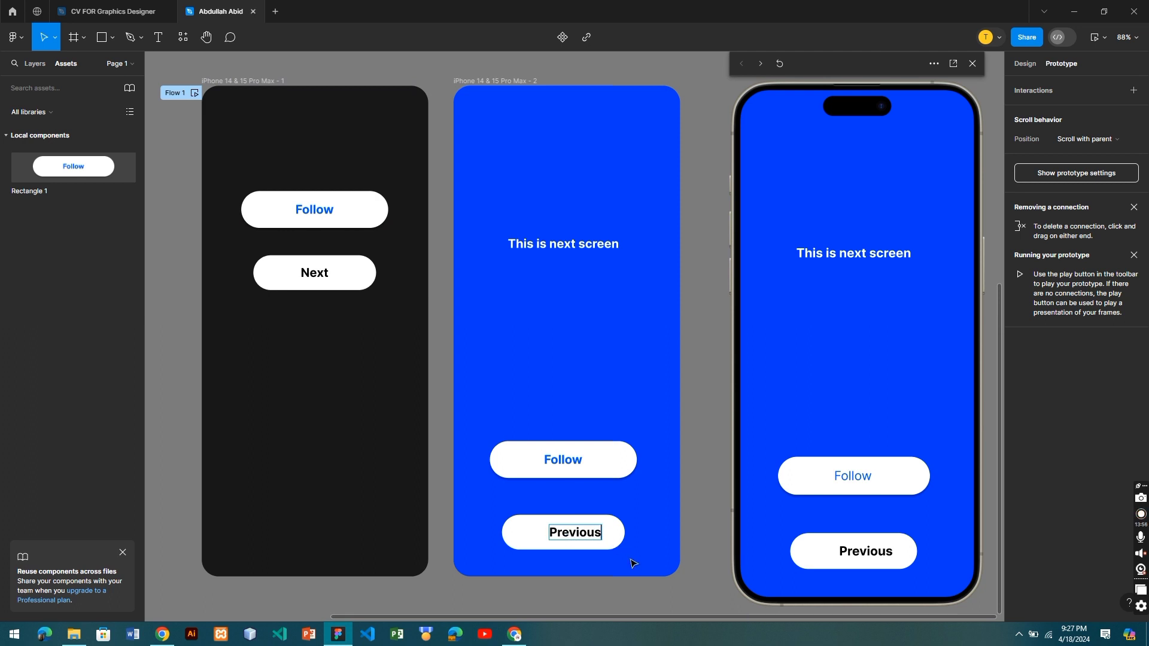
{"action": "key", "text": "Escape"}
Shift the Previous text left on its button and align it to the frame's horizontal center
{"action": "key", "text": "Left"}
{"action": "key", "text": "Left"}
{"action": "key", "text": "Left"}
{"action": "key", "text": "Left"}
{"action": "key", "text": "Left"}
{"action": "key", "text": "Left"}
{"action": "key", "text": "Left"}
{"action": "key", "text": "Left"}
{"action": "key", "text": "Left"}
{"action": "key", "text": "Left"}
{"action": "key", "text": "Left"}
{"action": "key", "text": "Left"}
{"action": "key", "text": "Left"}
{"action": "key", "text": "Left"}
{"action": "key", "text": "Left"}
{"action": "key", "text": "Left"}
{"action": "key", "text": "Left"}
{"action": "key", "text": "Left"}
{"action": "key", "text": "Left"}
{"action": "key", "text": "Left"}
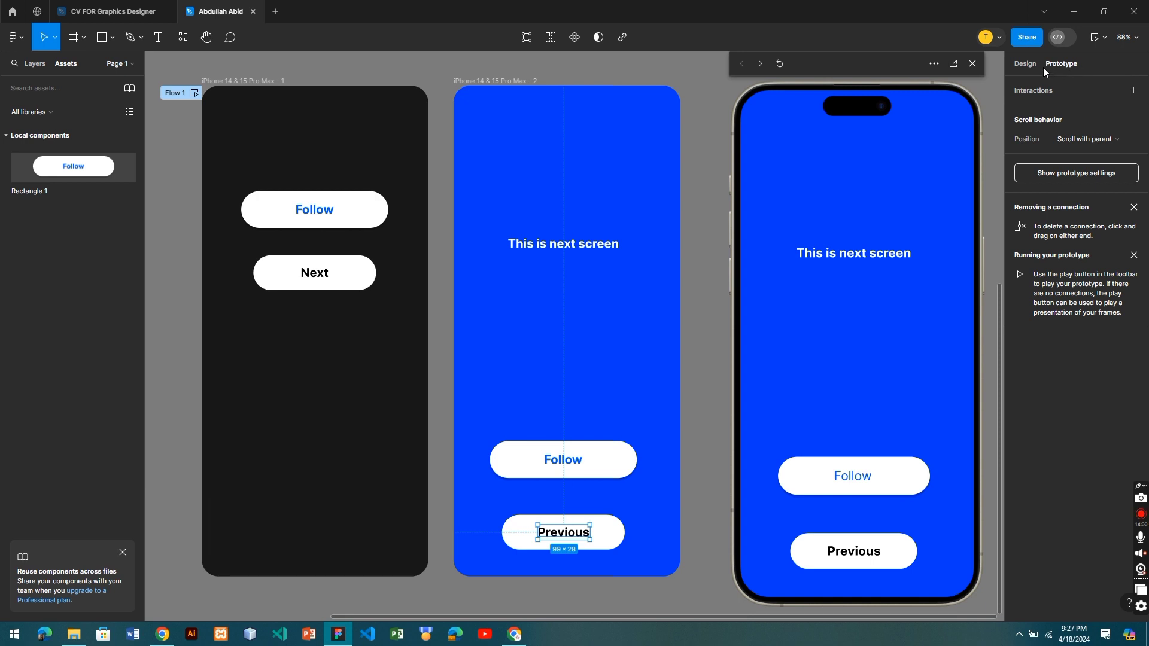
{"action": "left_click", "coordinate": [1025, 64]}
{"action": "left_click", "coordinate": [1054, 89]}
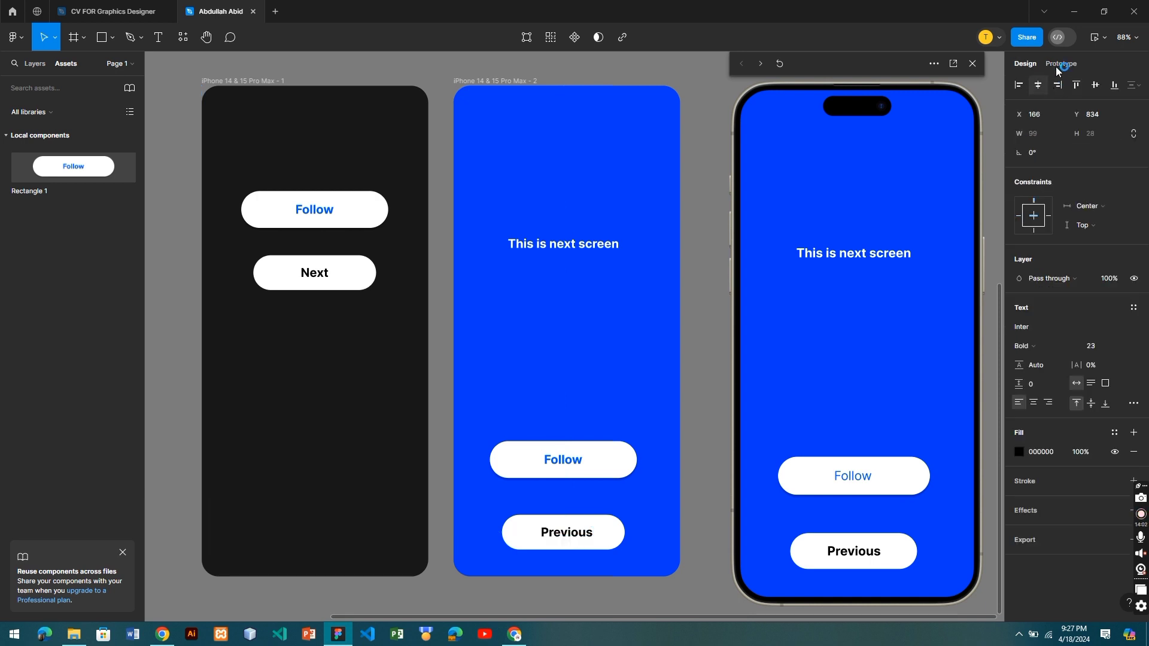
Check the connections between the two frames and test the Previous and Next buttons back and forth in the preview
{"action": "left_click", "coordinate": [1061, 63]}
{"action": "left_click", "coordinate": [727, 304]}
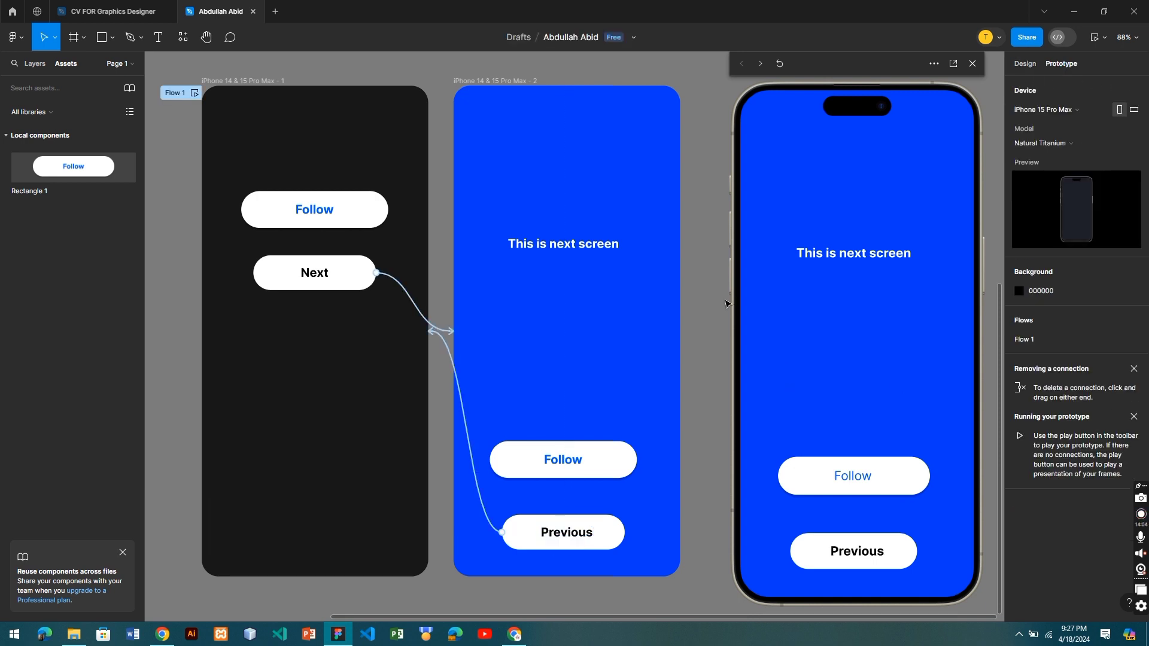
{"action": "left_click", "coordinate": [1028, 64]}
{"action": "left_click", "coordinate": [863, 552]}
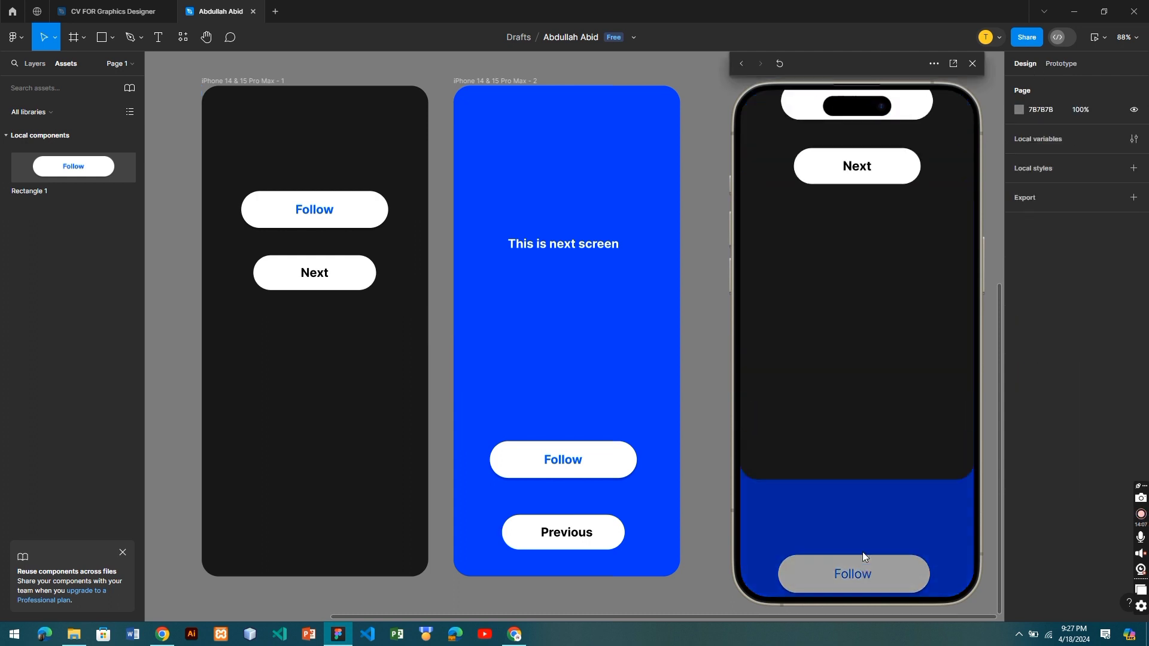
{"action": "left_click", "coordinate": [853, 304]}
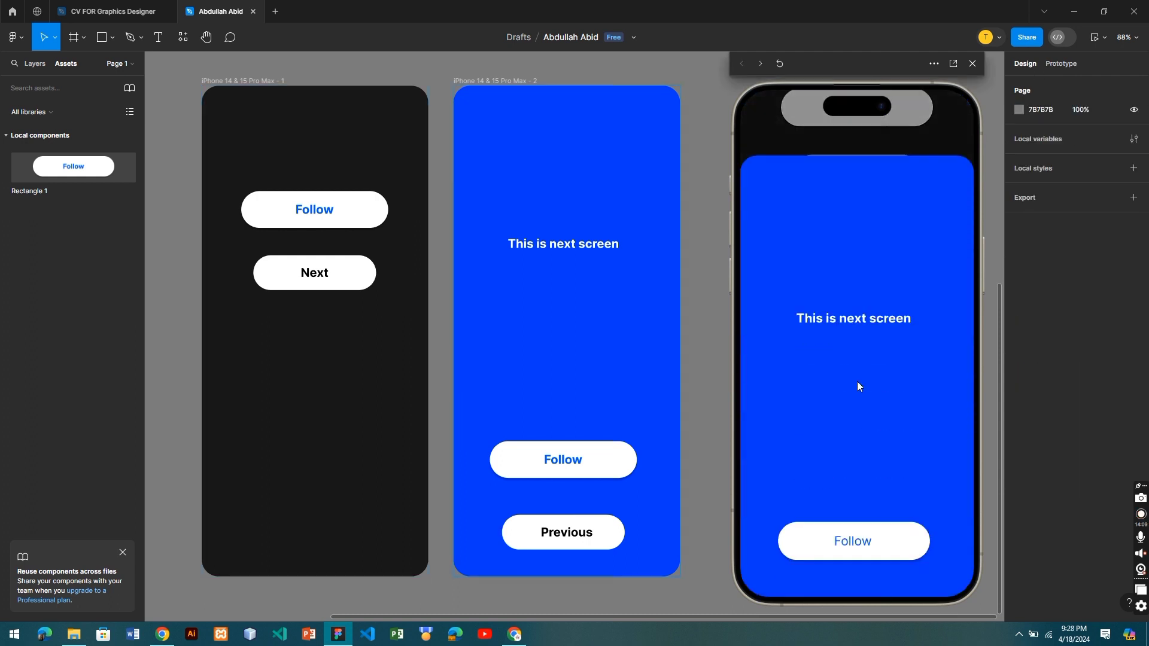
{"action": "left_click", "coordinate": [860, 548]}
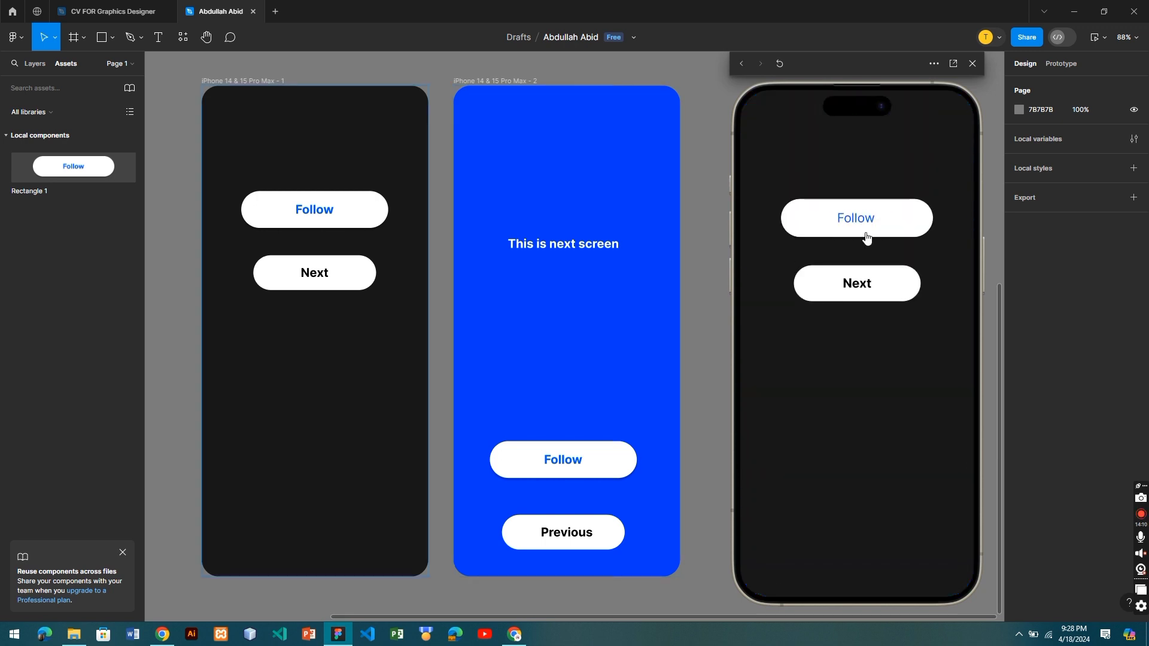
{"action": "left_click", "coordinate": [865, 287]}
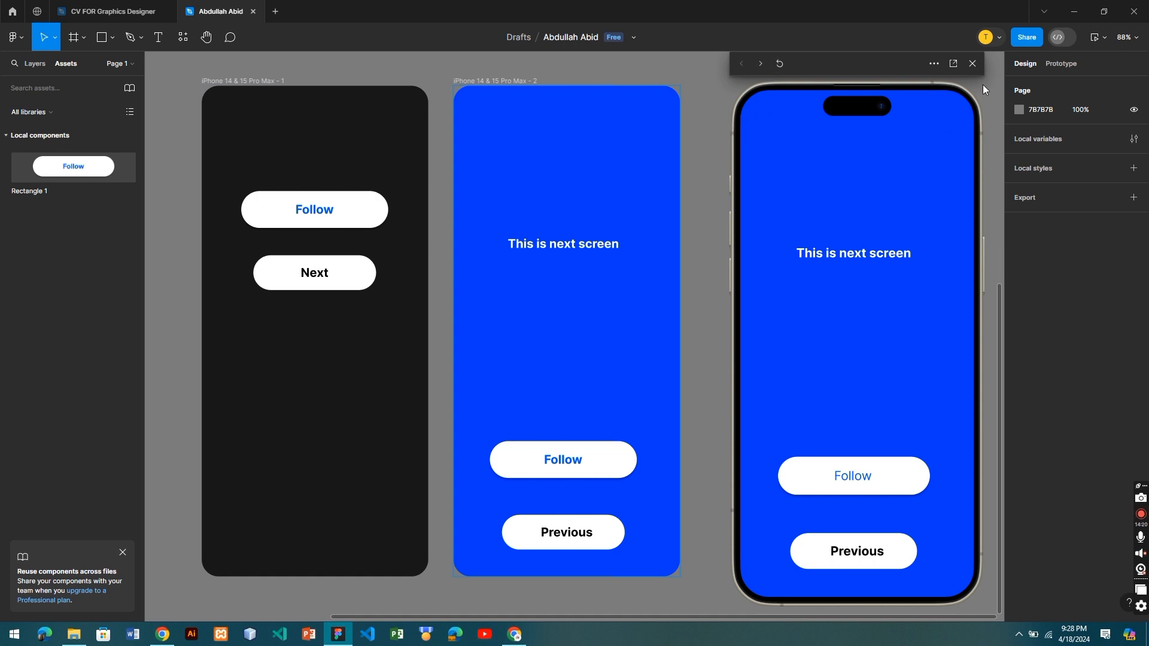
Close the prototype preview and dismiss the notice about reusing components across files
{"action": "left_click", "coordinate": [973, 63]}
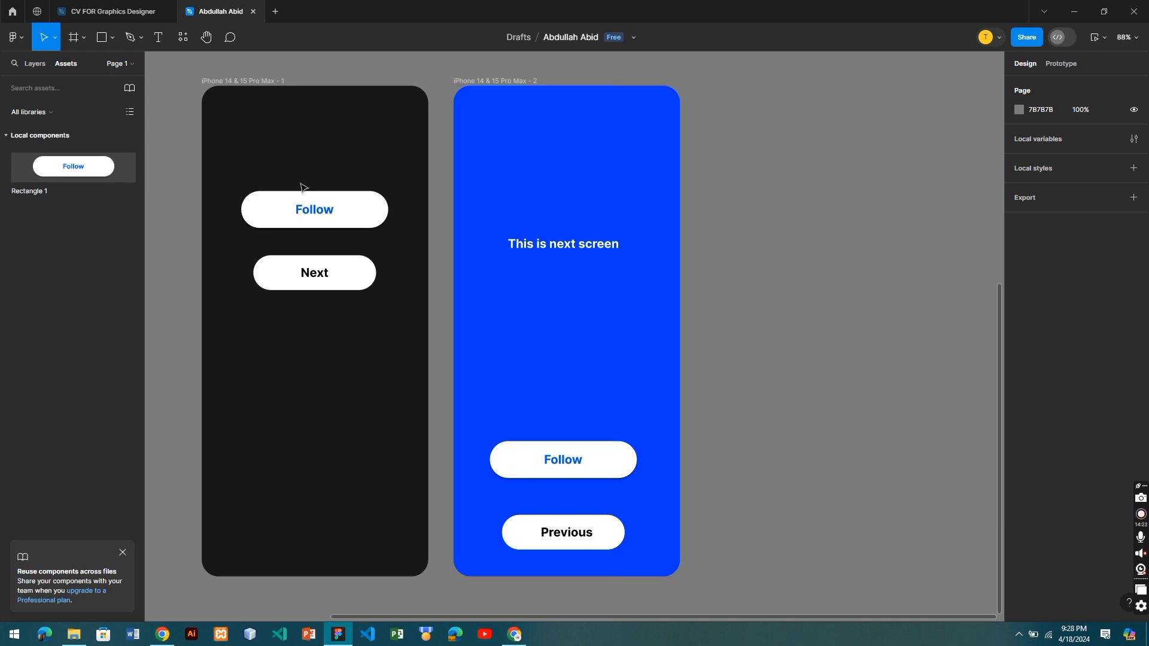
{"action": "scroll", "coordinate": [301, 184], "scroll_direction": "left", "scroll_amount": 2}
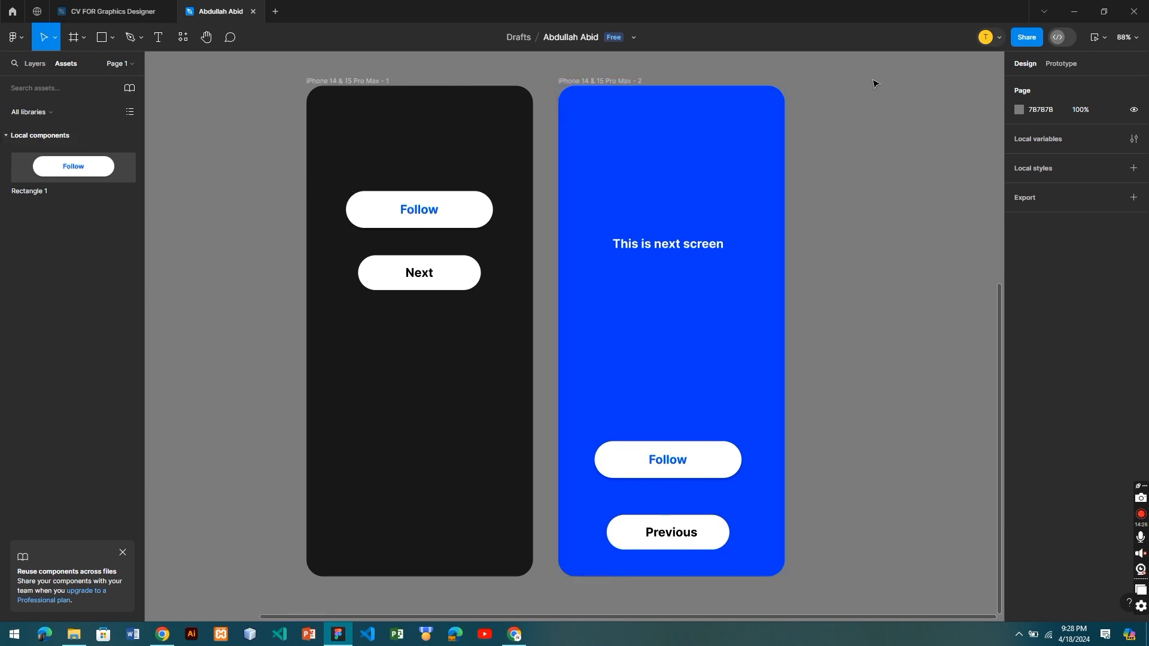
{"action": "left_click", "coordinate": [122, 552]}
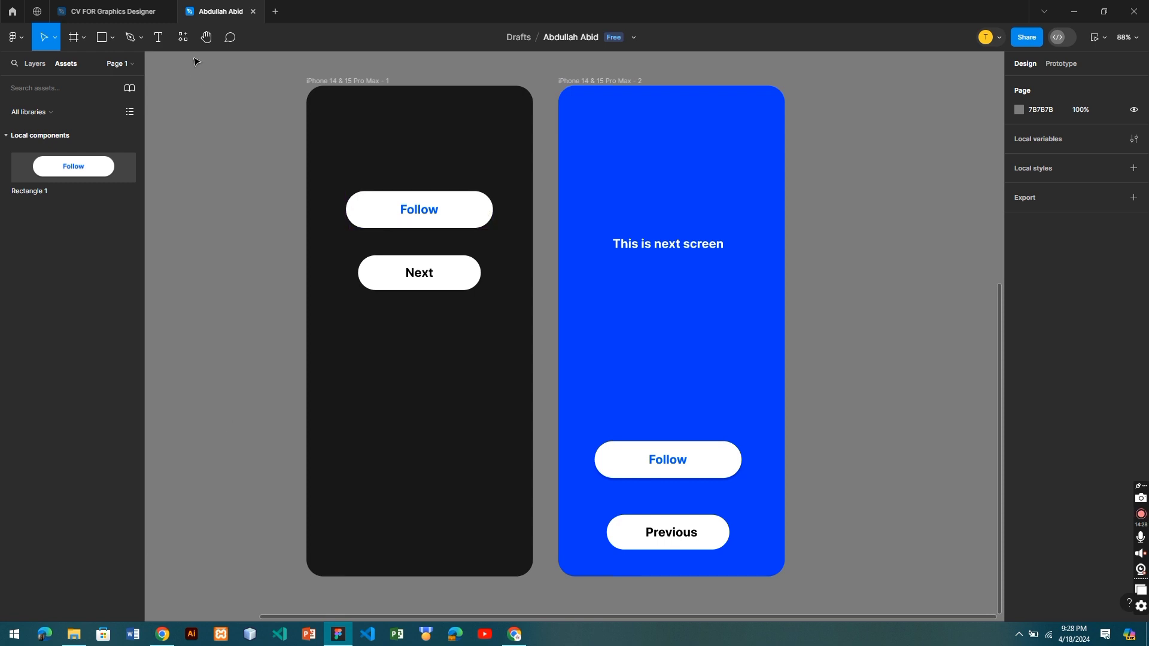